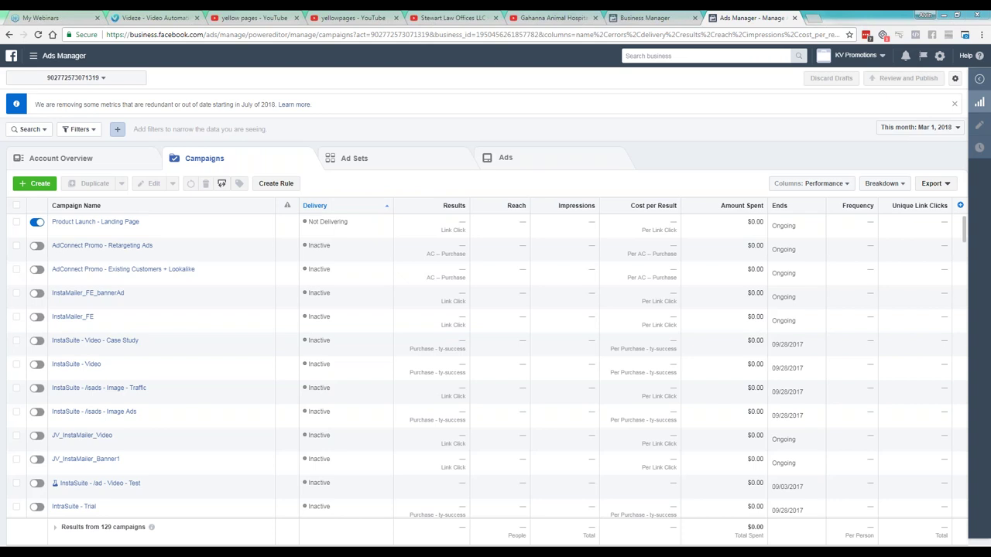
Step: Start creating a new ad campaign and look over the ad set's traffic, audience and placement settings
{"action": "left_click", "coordinate": [54, 186]}
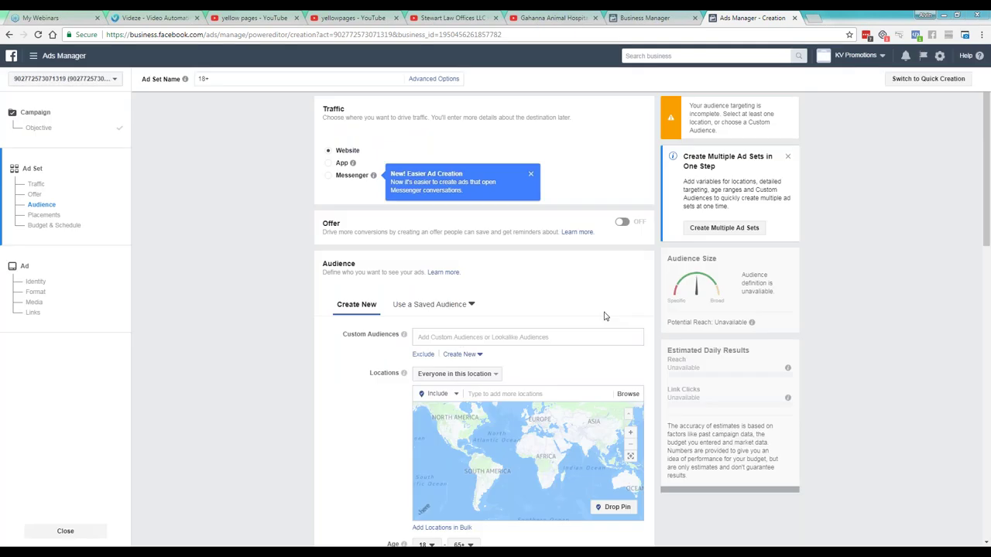
{"action": "scroll", "coordinate": [236, 450], "scroll_direction": "down", "scroll_amount": 2}
{"action": "scroll", "coordinate": [235, 449], "scroll_direction": "down", "scroll_amount": 3}
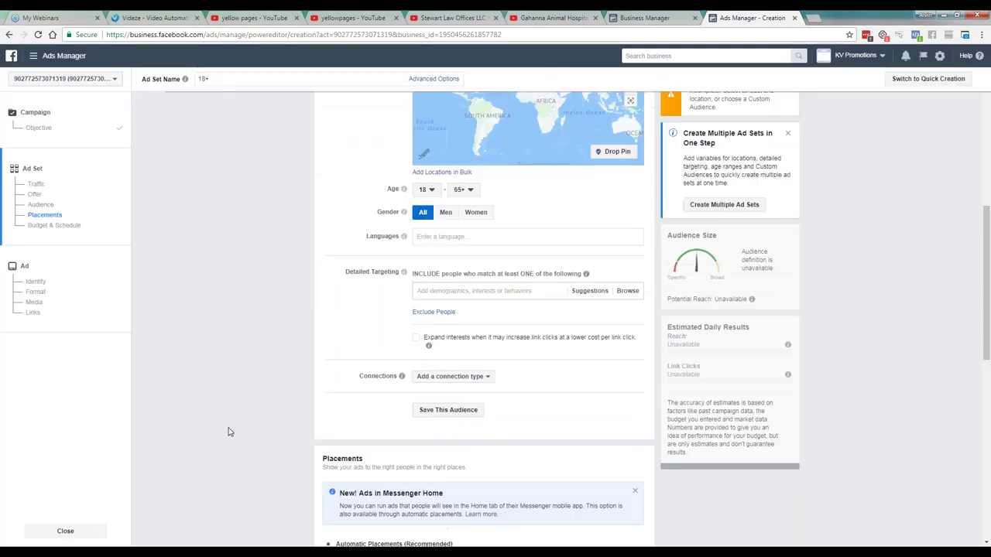
{"action": "scroll", "coordinate": [220, 393], "scroll_direction": "up", "scroll_amount": 1}
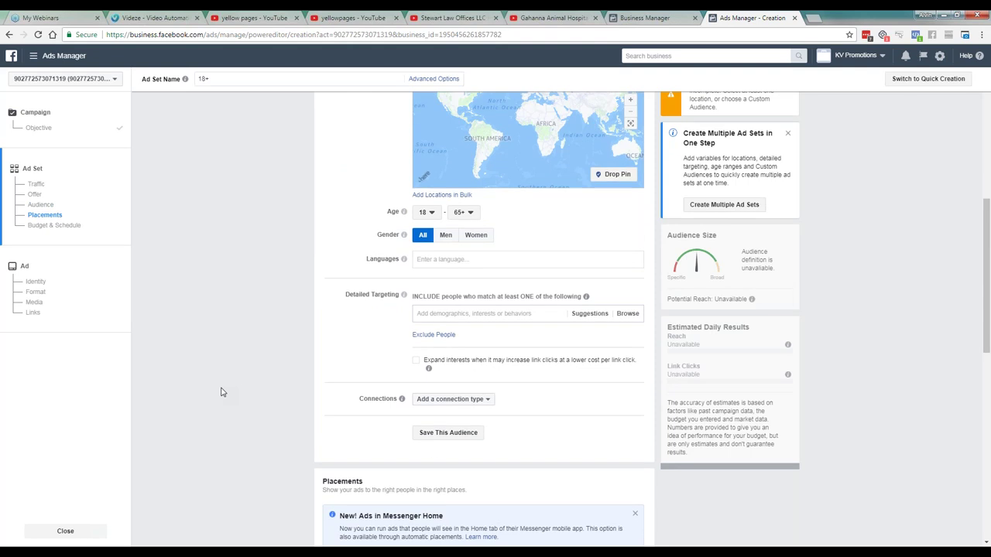
{"action": "scroll", "coordinate": [221, 392], "scroll_direction": "up", "scroll_amount": 4}
{"action": "scroll", "coordinate": [224, 387], "scroll_direction": "up", "scroll_amount": 2}
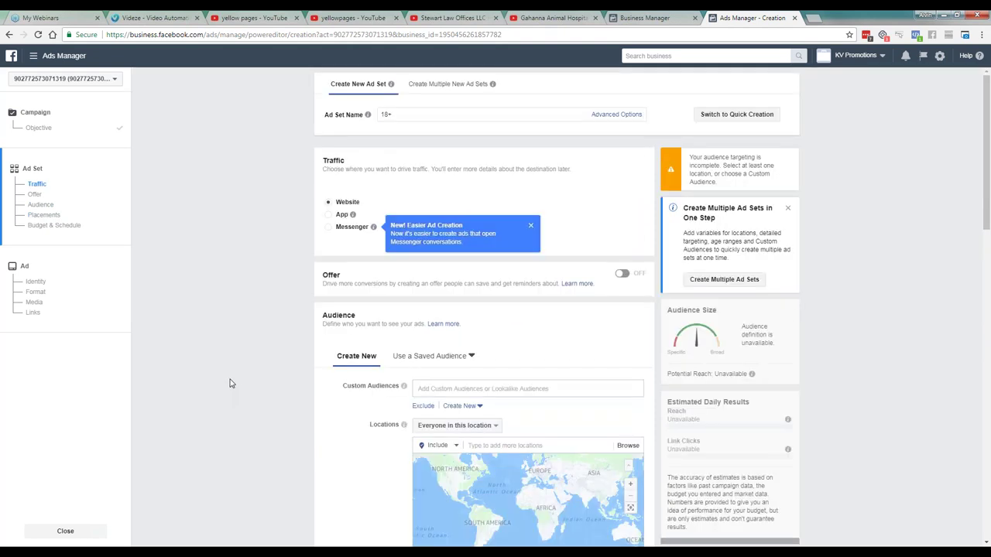
Step: Add the countries United States and Canada to the locations included in the ad set's audience
{"action": "scroll", "coordinate": [229, 383], "scroll_direction": "down", "scroll_amount": 1}
{"action": "scroll", "coordinate": [229, 383], "scroll_direction": "down", "scroll_amount": 3}
{"action": "left_click", "coordinate": [540, 242]}
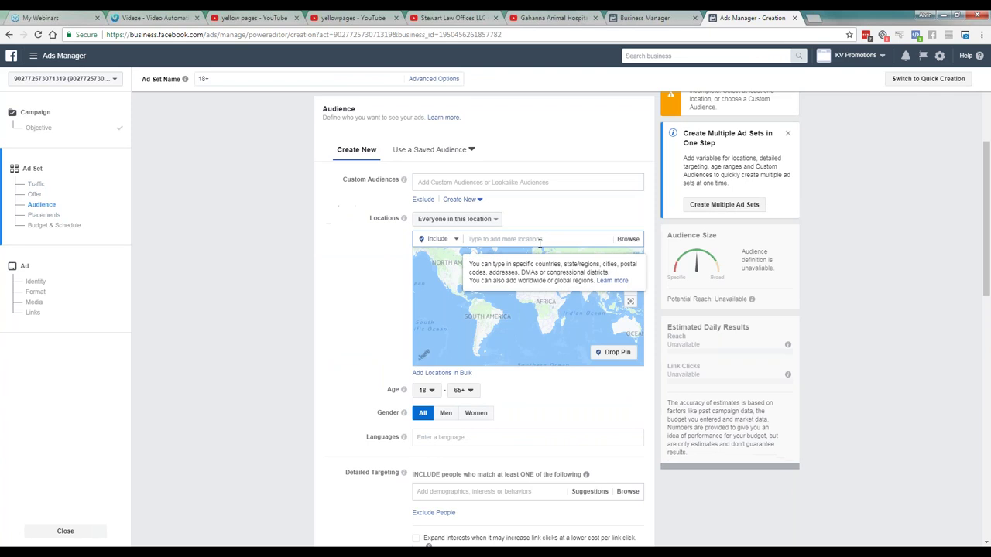
{"action": "type", "text": "C"}
{"action": "key", "text": "BackSpace"}
{"action": "type", "text": "united "}
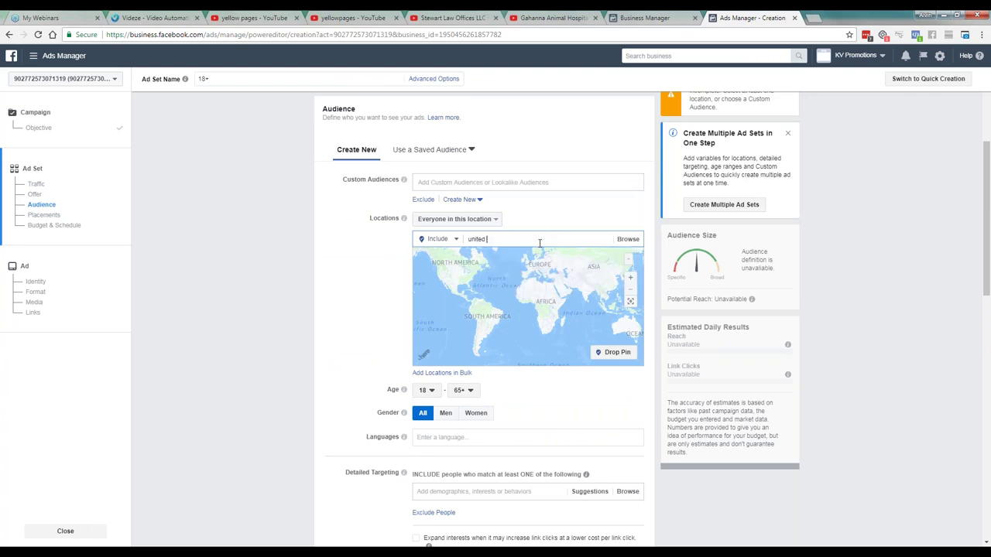
{"action": "type", "text": "states"}
{"action": "left_click", "coordinate": [544, 256]}
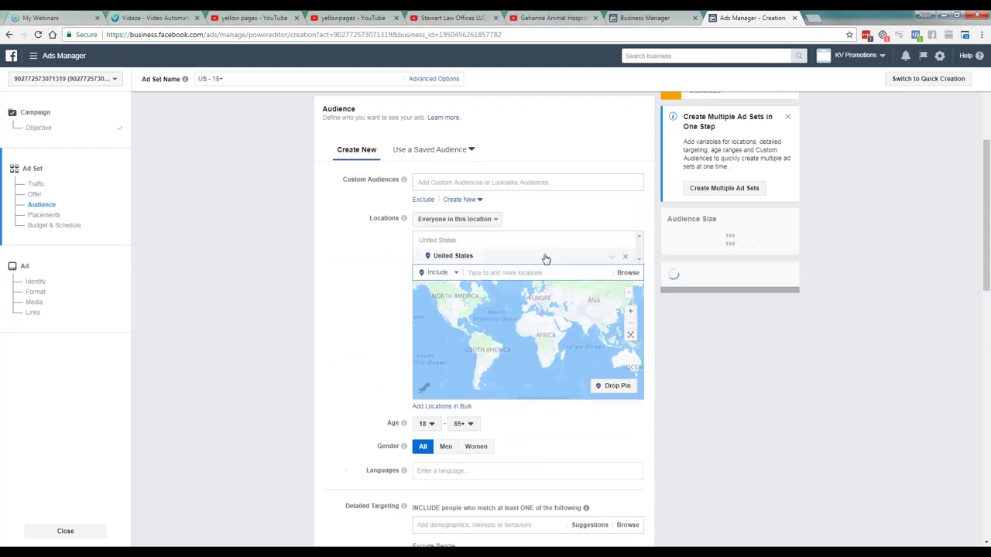
{"action": "type", "text": "canada"}
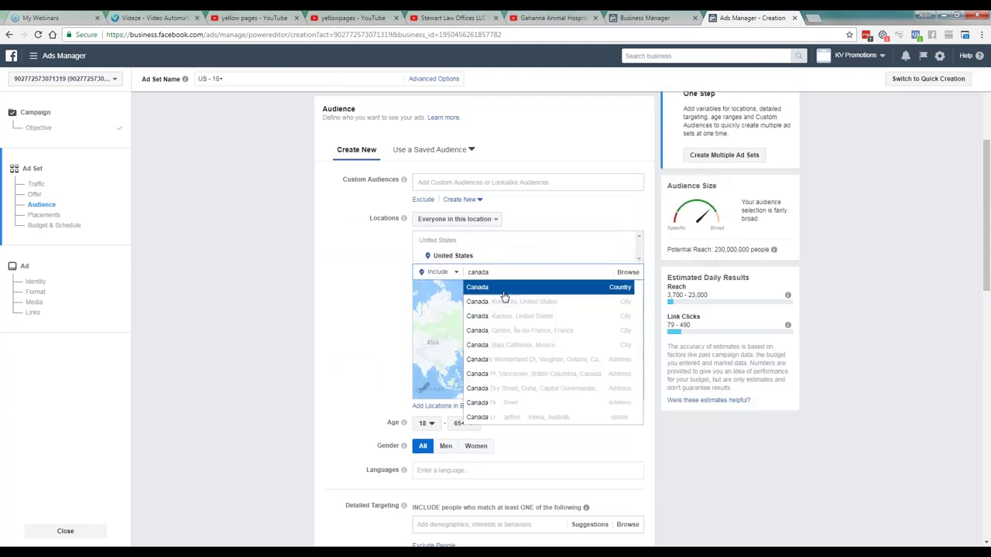
{"action": "left_click", "coordinate": [515, 293]}
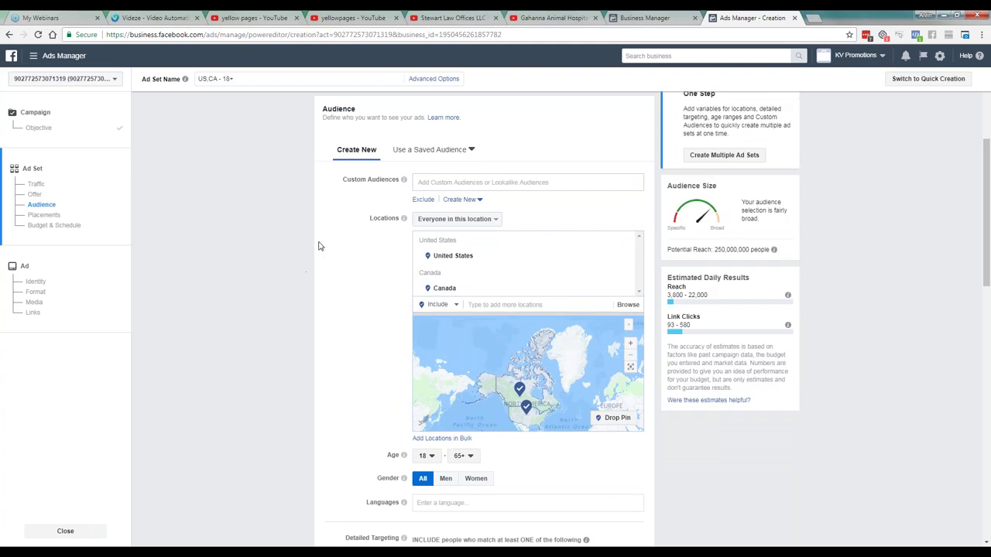
Step: Search detailed targeting for "business owner" and include the job title Business Owner/Engineer
{"action": "scroll", "coordinate": [298, 283], "scroll_direction": "down", "scroll_amount": 1}
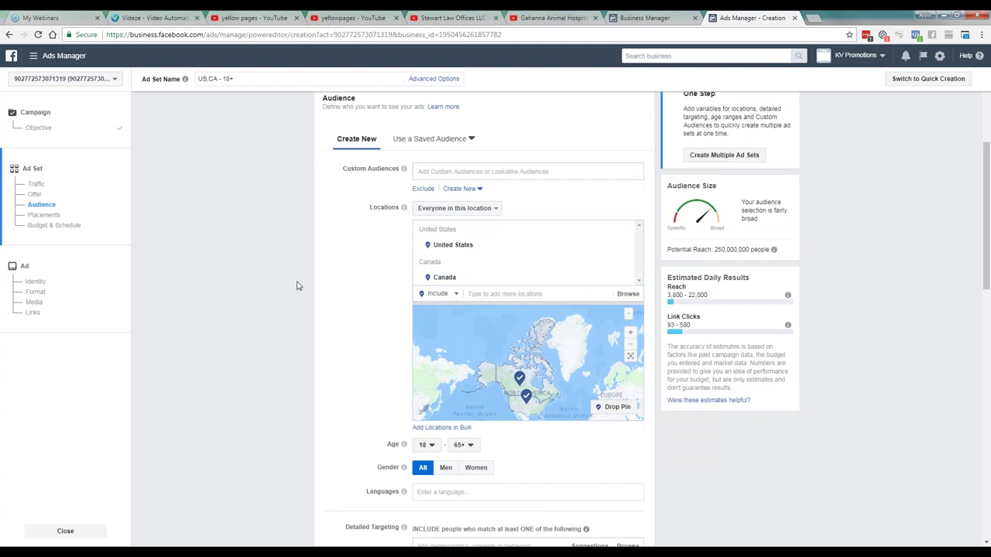
{"action": "scroll", "coordinate": [295, 273], "scroll_direction": "down", "scroll_amount": 3}
{"action": "scroll", "coordinate": [282, 266], "scroll_direction": "up", "scroll_amount": 2}
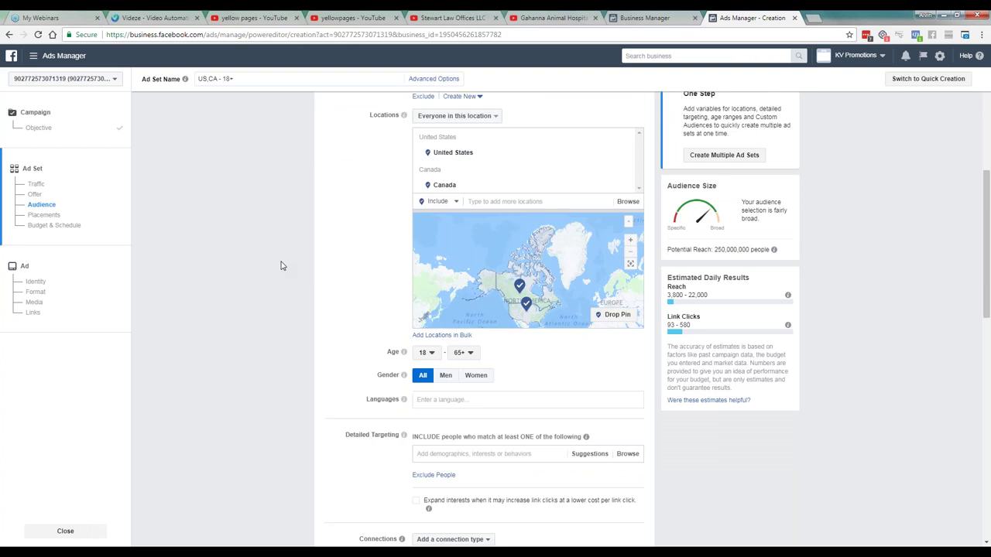
{"action": "scroll", "coordinate": [278, 259], "scroll_direction": "down", "scroll_amount": 2}
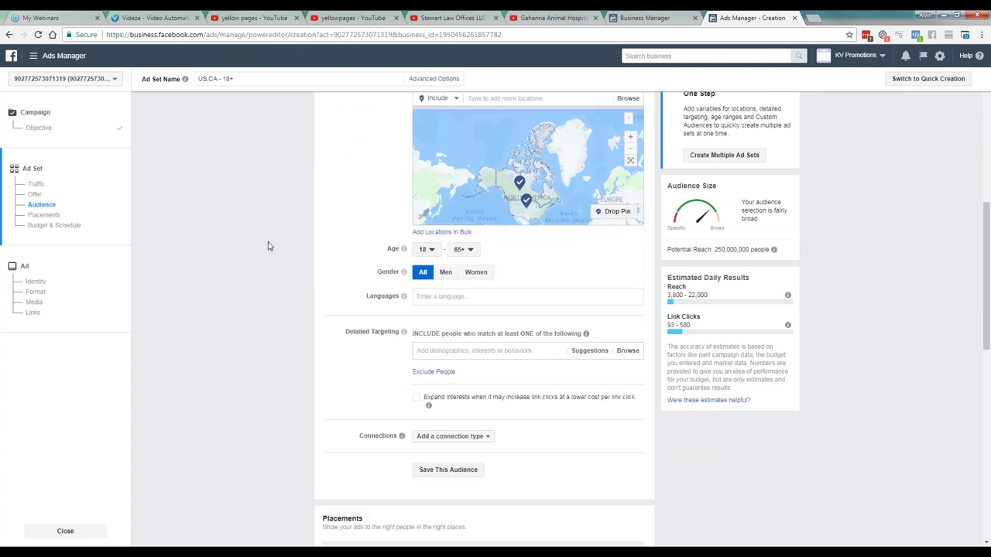
{"action": "scroll", "coordinate": [268, 246], "scroll_direction": "down", "scroll_amount": 1}
{"action": "scroll", "coordinate": [269, 246], "scroll_direction": "down", "scroll_amount": 2}
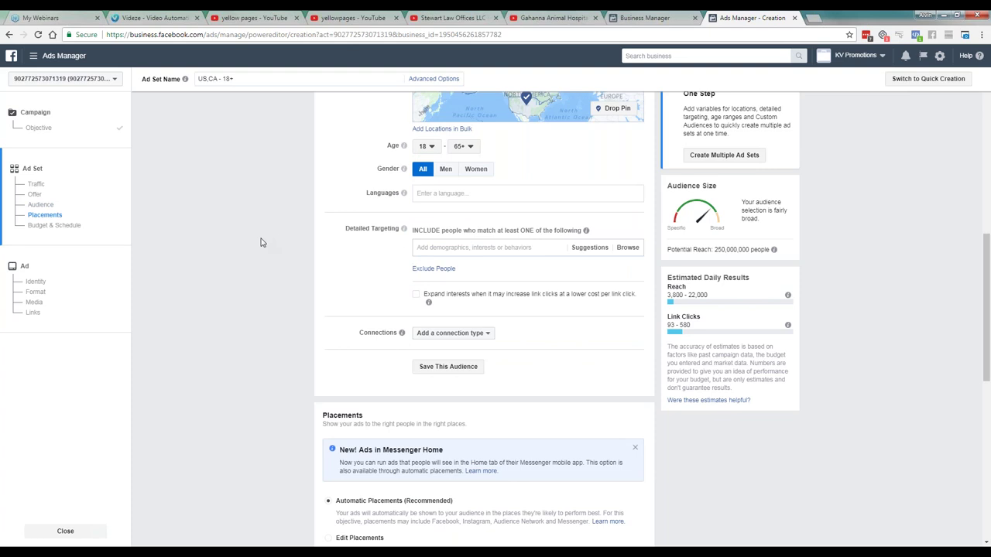
{"action": "left_click", "coordinate": [482, 248]}
{"action": "type", "text": "business"}
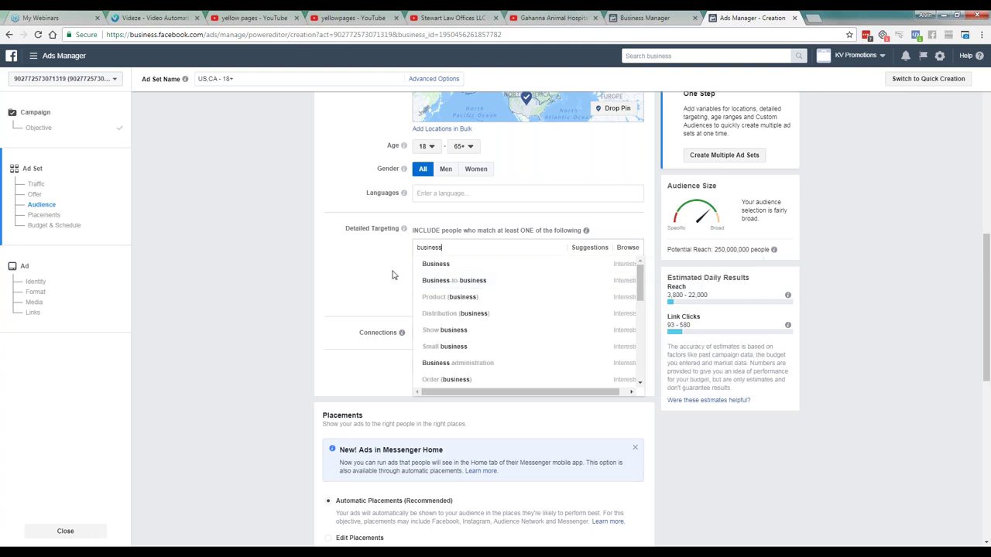
{"action": "type", "text": " owner"}
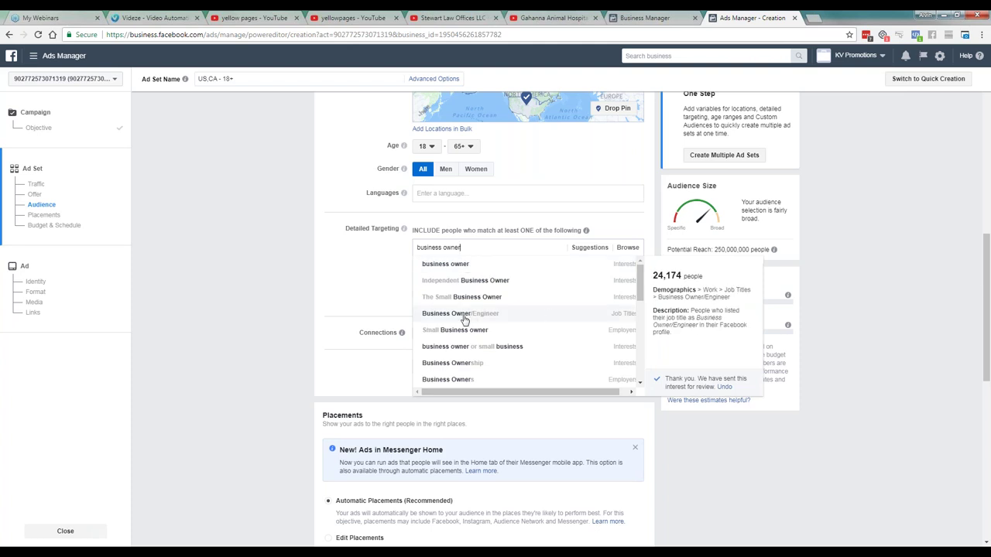
{"action": "left_click", "coordinate": [607, 317]}
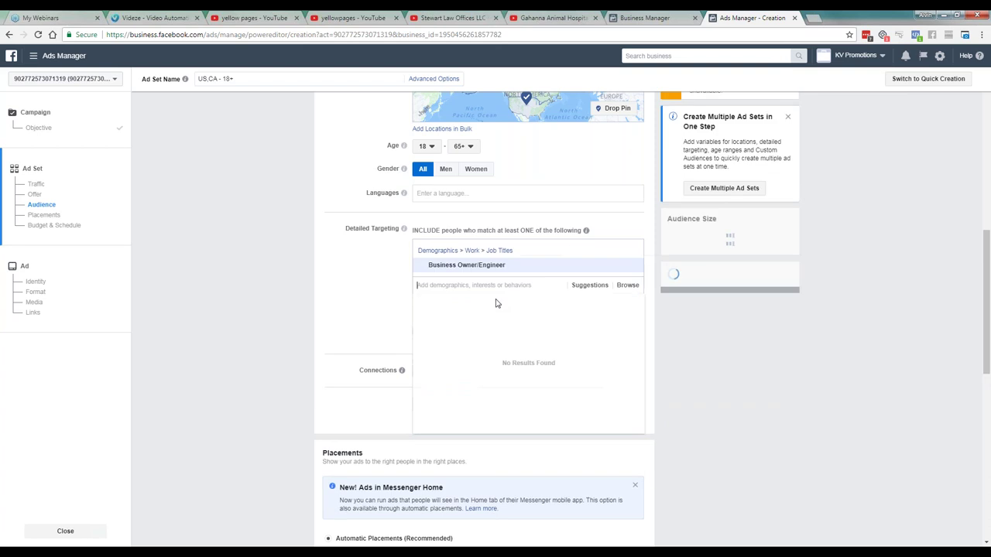
Step: Search detailed targeting for "small business owner" and look through the suggested audiences
{"action": "type", "text": "o"}
{"action": "key", "text": "BackSpace"}
{"action": "type", "text": "small"}
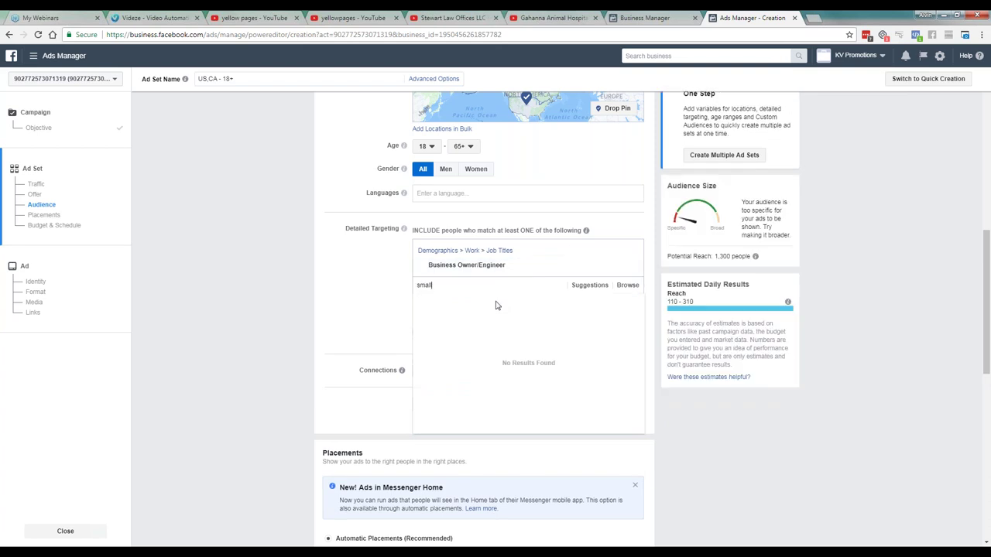
{"action": "type", "text": " business owner"}
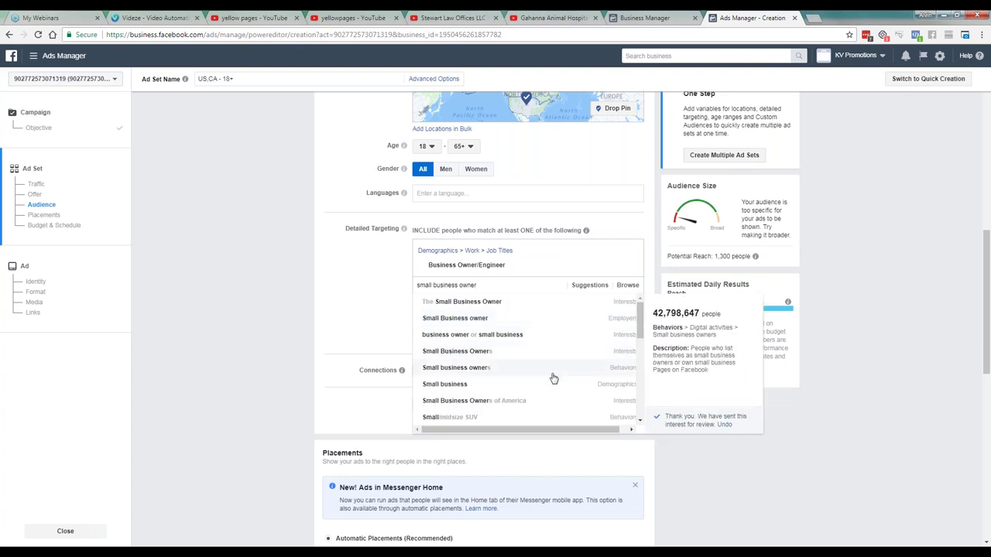
{"action": "scroll", "coordinate": [542, 411], "scroll_direction": "down", "scroll_amount": 4}
{"action": "scroll", "coordinate": [542, 412], "scroll_direction": "down", "scroll_amount": 3}
{"action": "scroll", "coordinate": [543, 412], "scroll_direction": "down", "scroll_amount": 2}
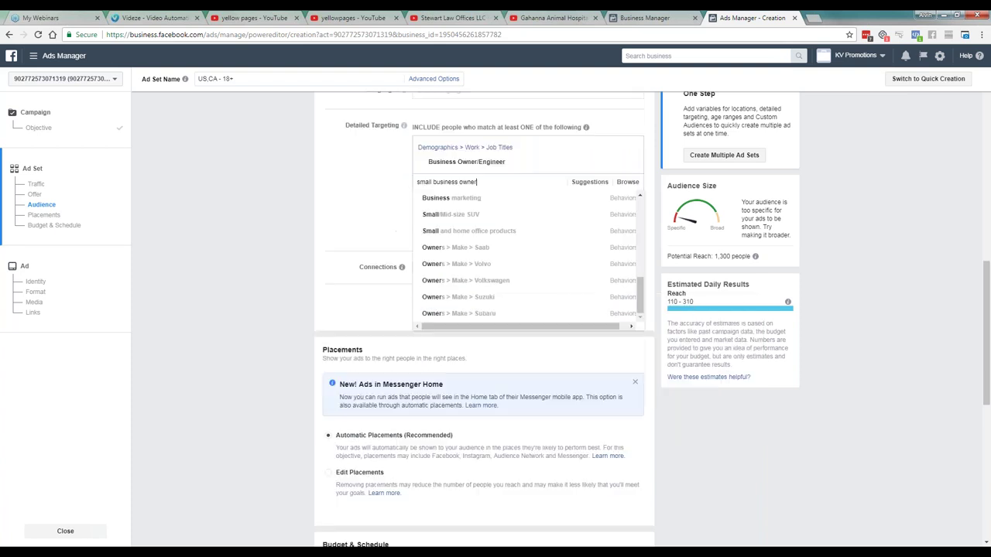
{"action": "scroll", "coordinate": [575, 294], "scroll_direction": "up", "scroll_amount": 6}
{"action": "scroll", "coordinate": [576, 295], "scroll_direction": "up", "scroll_amount": 3}
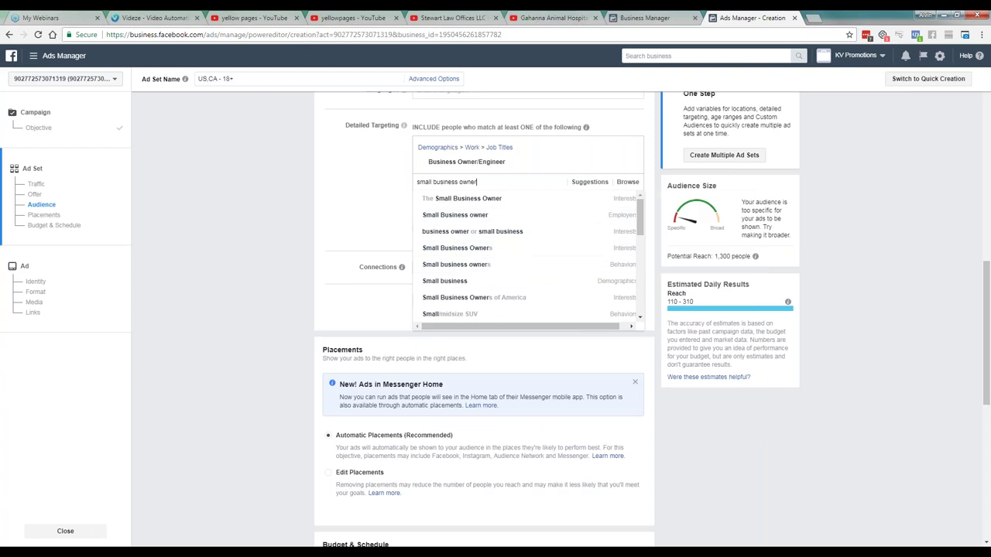
Step: Replace the search term with "founder" and include the job title Founder in the detailed targeting
{"action": "triple_click", "coordinate": [499, 182]}
{"action": "key", "text": "BackSpace"}
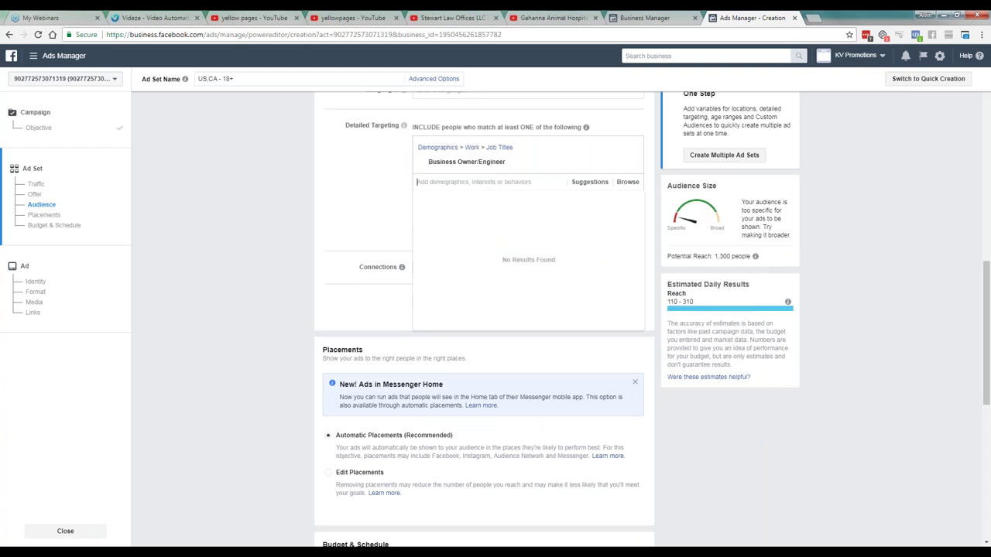
{"action": "type", "text": "founder"}
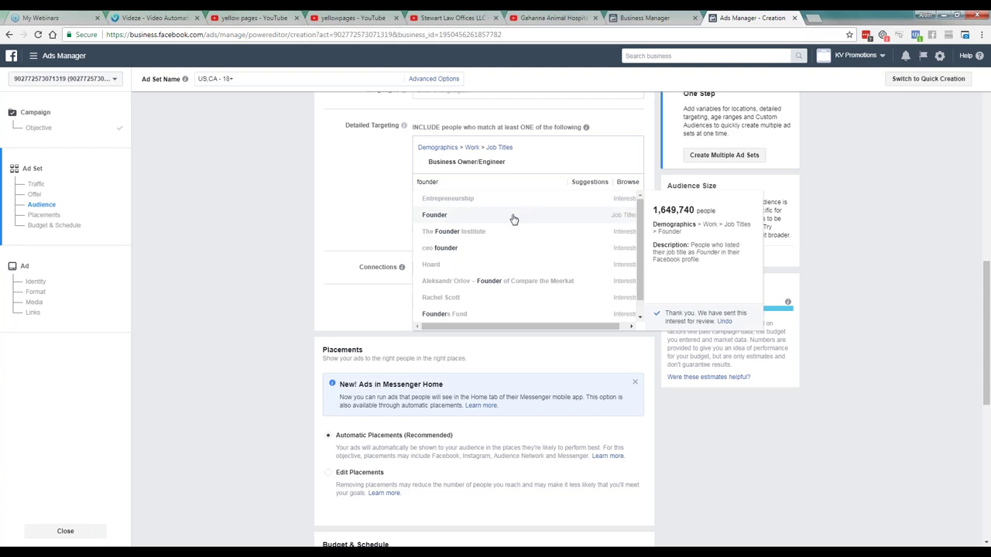
{"action": "left_click", "coordinate": [512, 219]}
Step: Search detailed targeting for "CEO" and check the suggestions for a matching job title
{"action": "type", "text": "b"}
{"action": "key", "text": "BackSpace"}
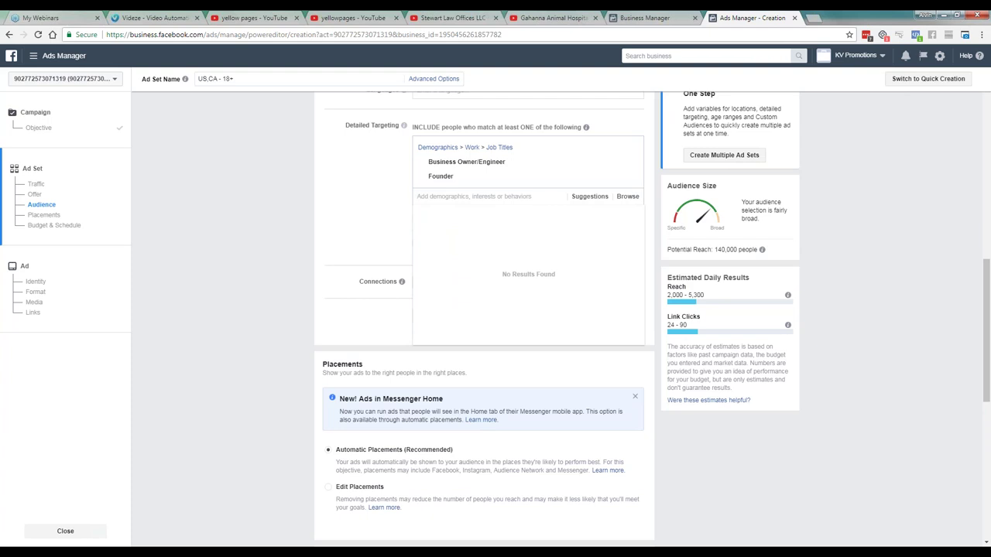
{"action": "type", "text": "CEO"}
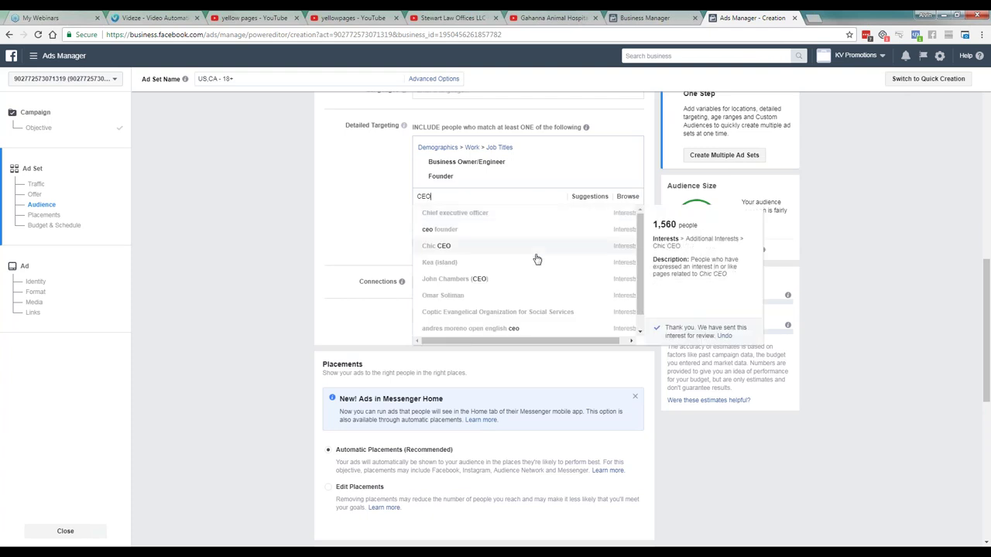
{"action": "scroll", "coordinate": [533, 297], "scroll_direction": "down", "scroll_amount": 1}
{"action": "scroll", "coordinate": [531, 293], "scroll_direction": "down", "scroll_amount": 2}
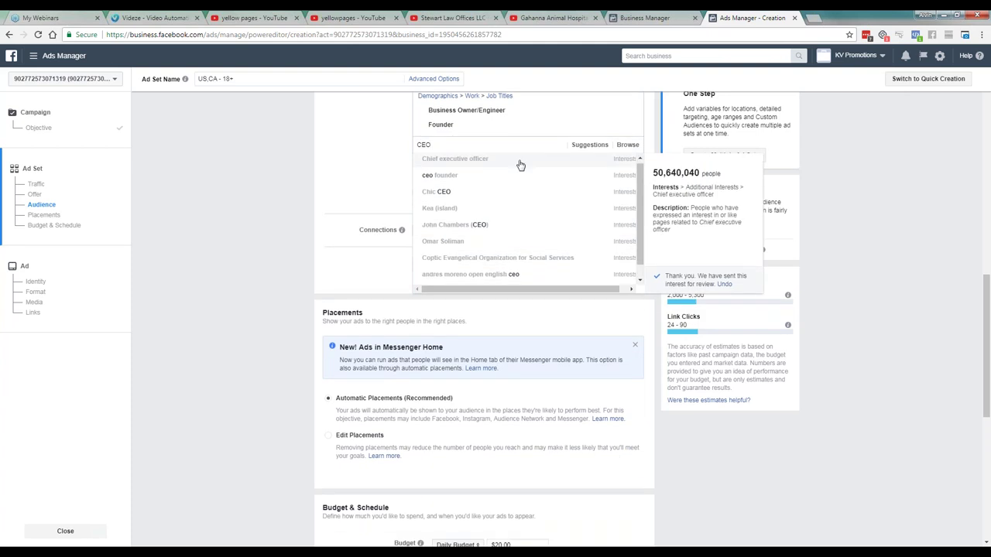
{"action": "scroll", "coordinate": [506, 210], "scroll_direction": "down", "scroll_amount": 1}
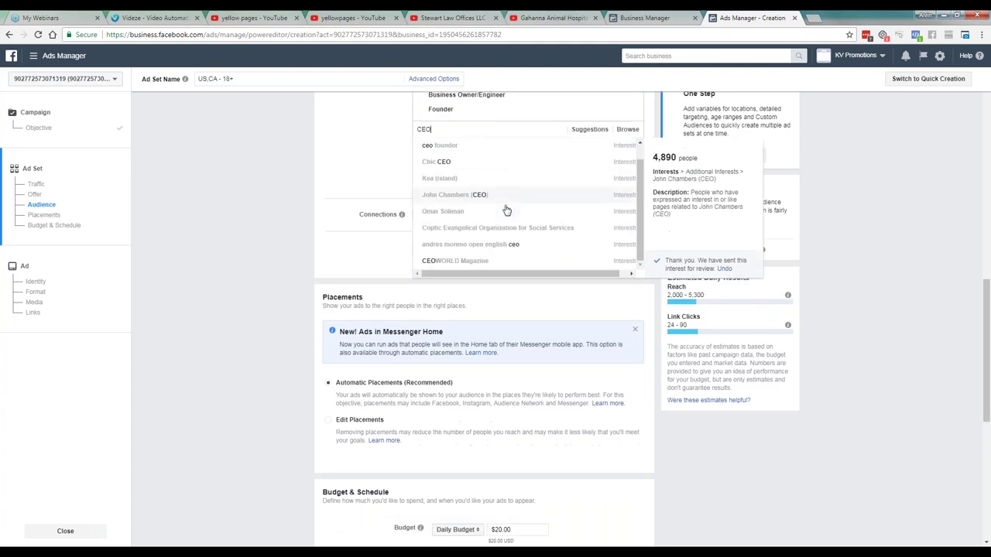
{"action": "scroll", "coordinate": [506, 213], "scroll_direction": "down", "scroll_amount": 1}
{"action": "scroll", "coordinate": [506, 219], "scroll_direction": "up", "scroll_amount": 2}
{"action": "scroll", "coordinate": [531, 259], "scroll_direction": "up", "scroll_amount": 2}
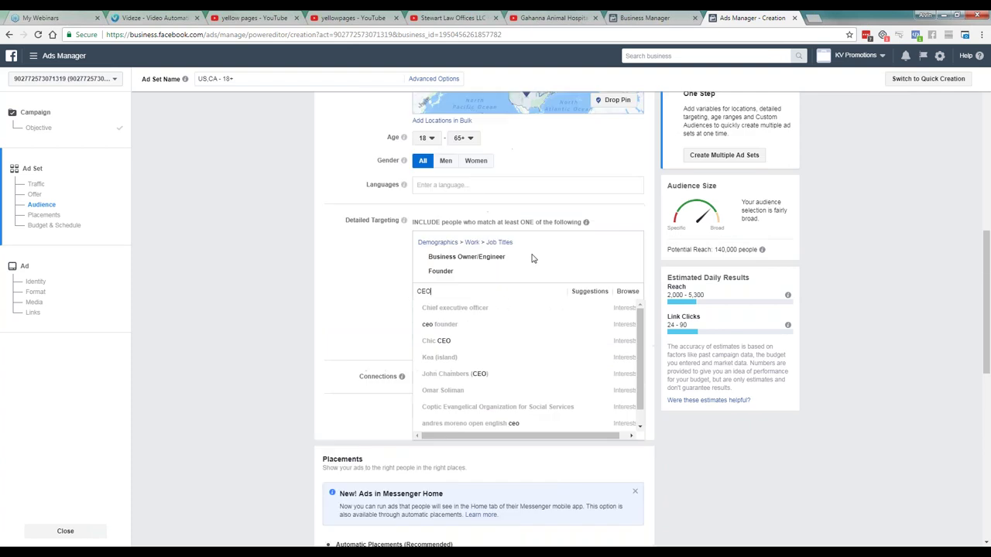
Step: Search detailed targeting for "Chief Ex" and check the suggestions for an executive job title
{"action": "double_click", "coordinate": [431, 300]}
{"action": "type", "text": "Chief Ex"}
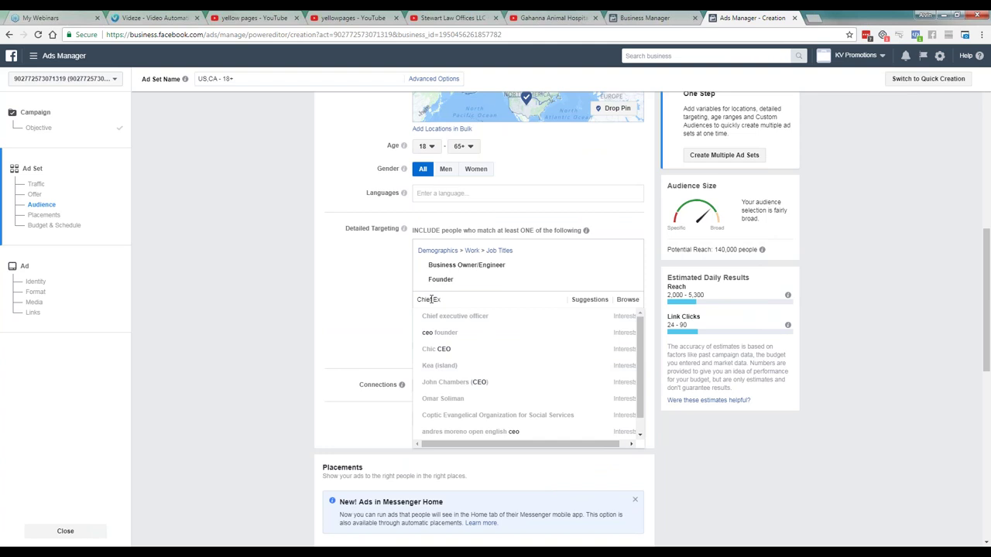
{"action": "scroll", "coordinate": [534, 361], "scroll_direction": "down", "scroll_amount": 5}
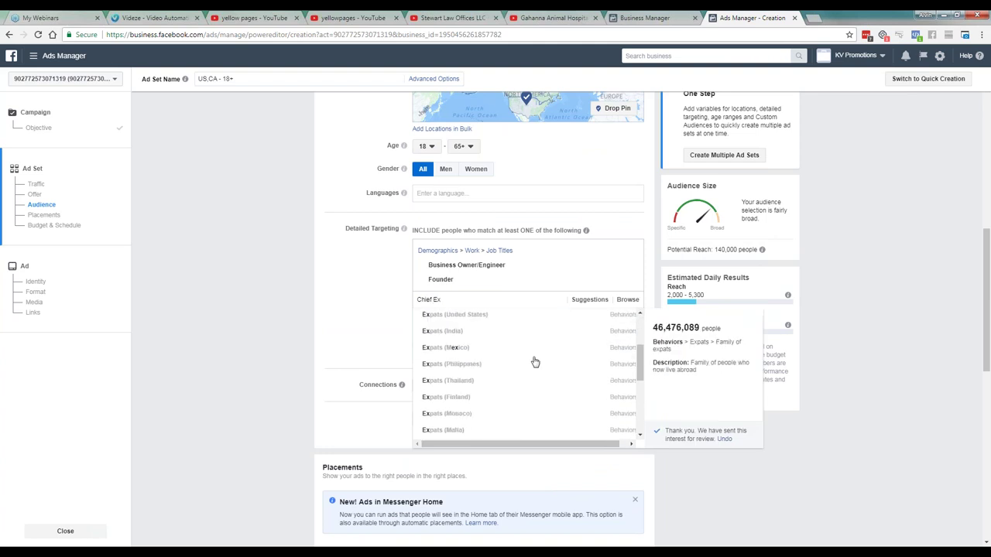
{"action": "scroll", "coordinate": [533, 362], "scroll_direction": "down", "scroll_amount": 3}
{"action": "scroll", "coordinate": [534, 361], "scroll_direction": "down", "scroll_amount": 2}
{"action": "scroll", "coordinate": [531, 332], "scroll_direction": "up", "scroll_amount": 10}
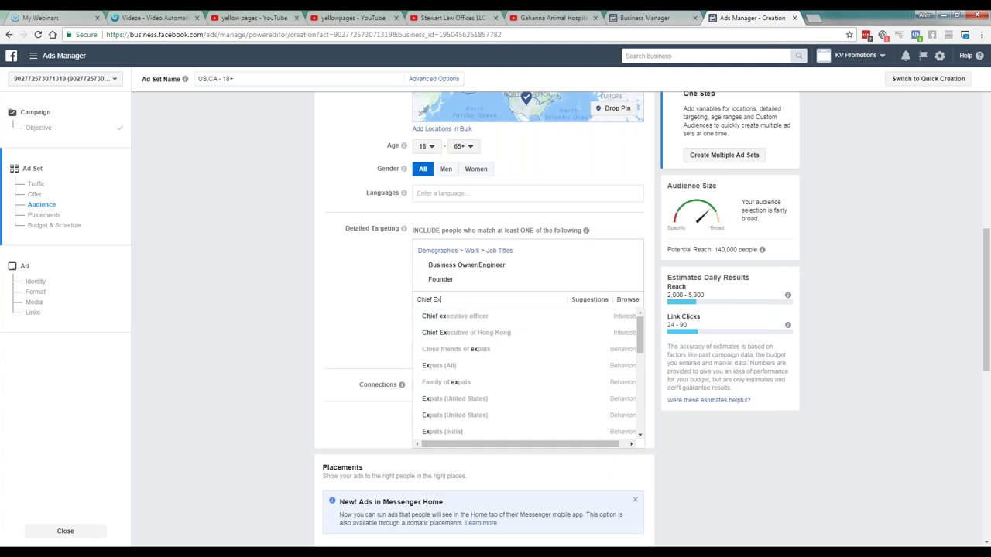
{"action": "mouse_move", "coordinate": [511, 318]}
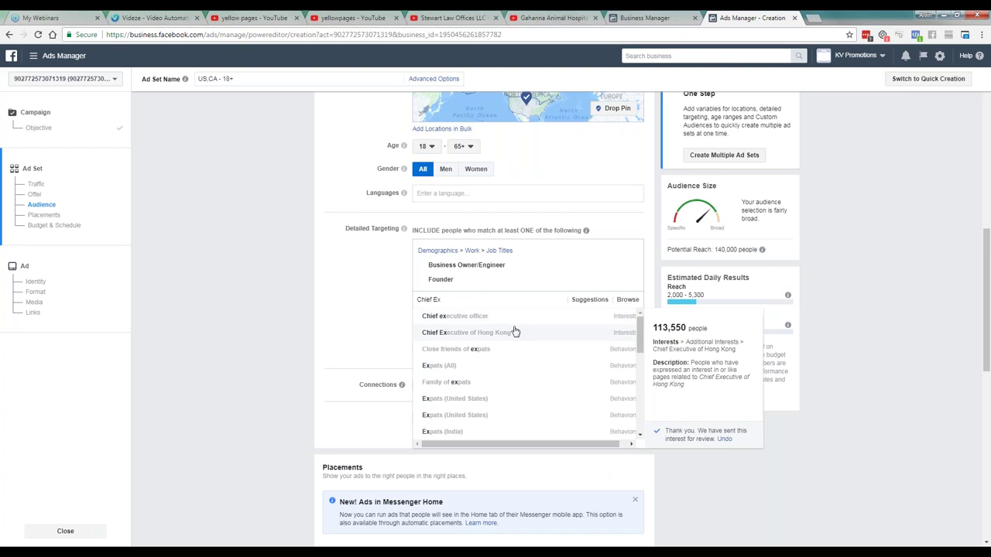
Step: Search detailed targeting for "President" and check the suggestions for a matching job title
{"action": "left_click_drag", "start_coordinate": [445, 300], "coordinate": [400, 306]}
{"action": "type", "text": "President"}
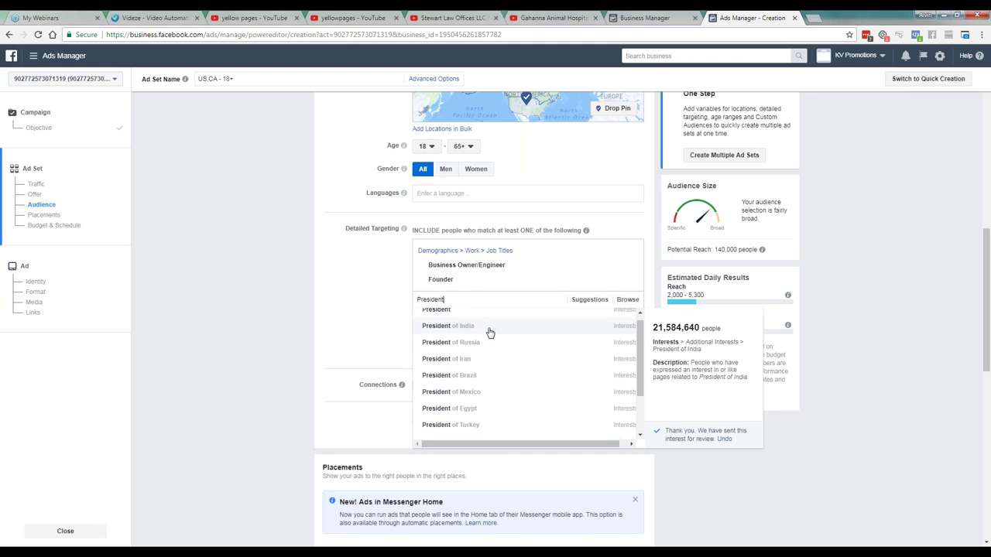
{"action": "scroll", "coordinate": [489, 332], "scroll_direction": "down", "scroll_amount": 1}
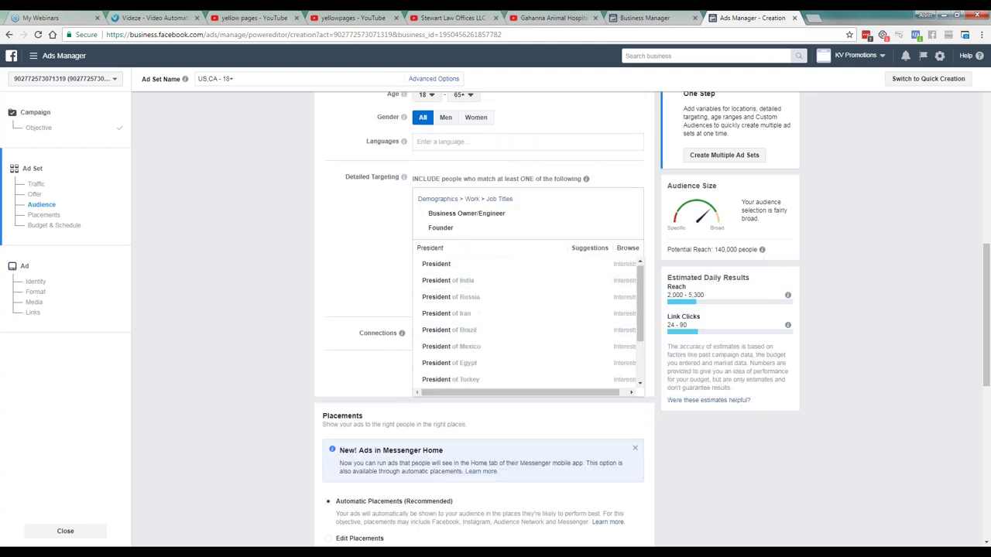
{"action": "scroll", "coordinate": [519, 301], "scroll_direction": "down", "scroll_amount": 2}
{"action": "scroll", "coordinate": [519, 302], "scroll_direction": "down", "scroll_amount": 1}
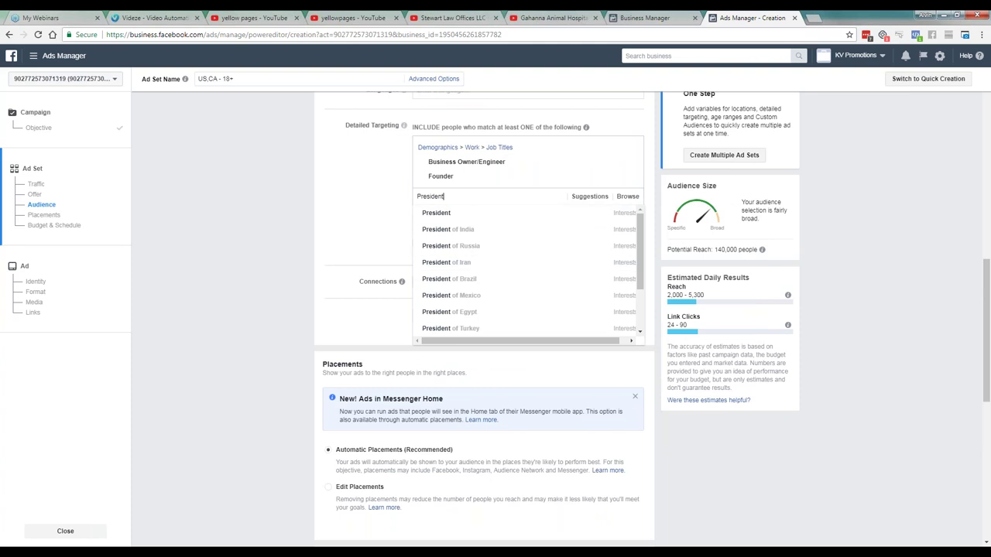
Step: Search detailed targeting for "founder/" and include the job title Owner and Founder
{"action": "key", "text": "ctrl+a"}
{"action": "type", "text": "fou"}
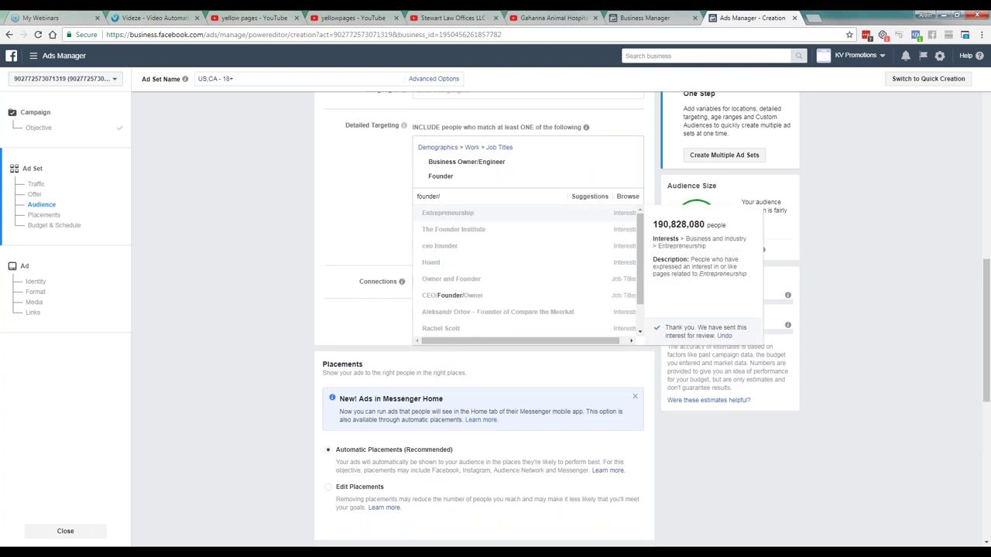
{"action": "left_click", "coordinate": [486, 285]}
Step: Search detailed targeting for "CEo/founder" and include the job title Co-Founder and CEO, then close the suggestions
{"action": "type", "text": "CEo"}
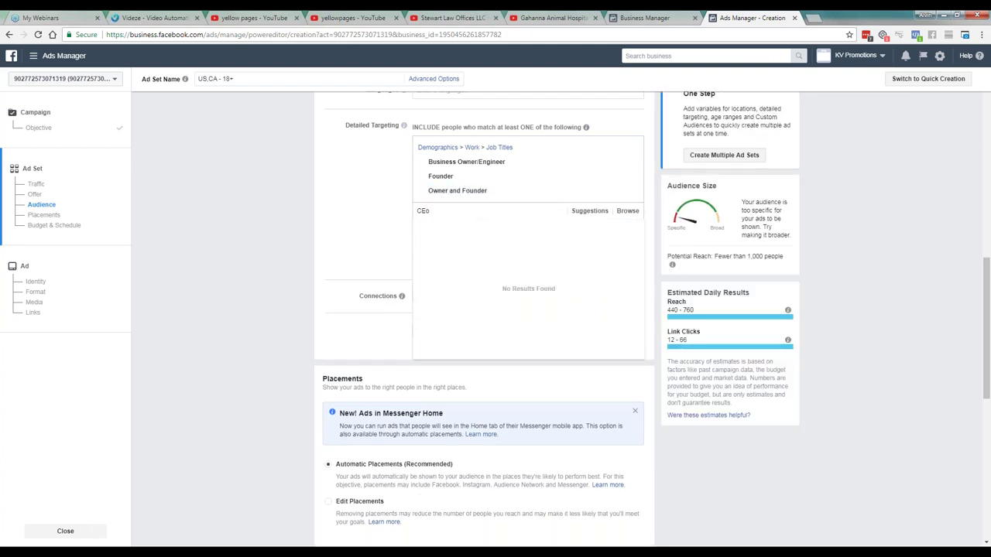
{"action": "type", "text": "/founder"}
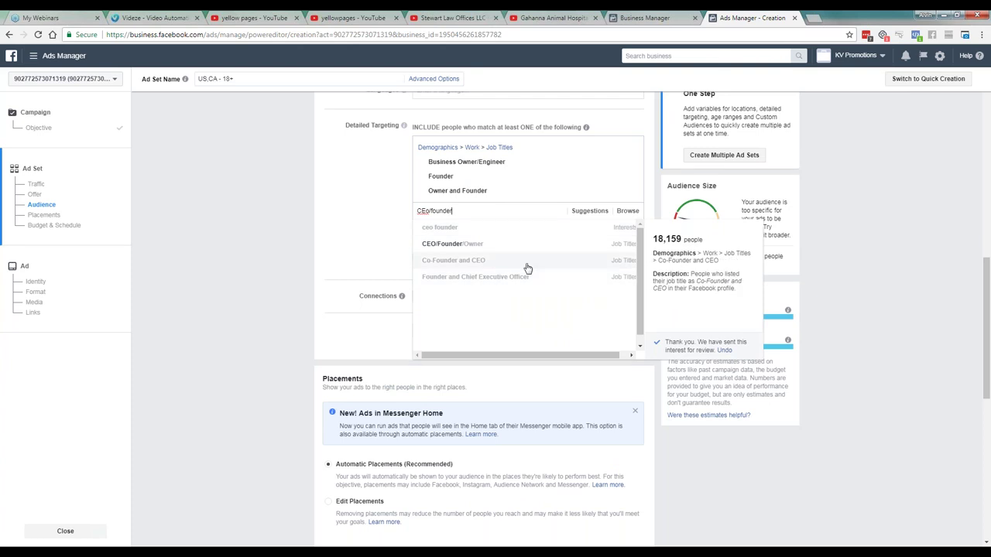
{"action": "left_click", "coordinate": [526, 268]}
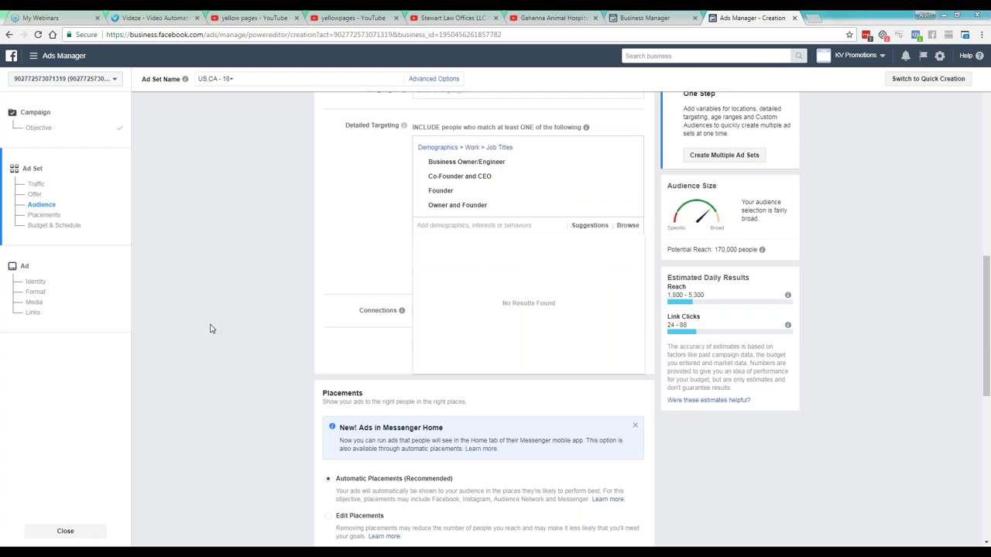
{"action": "left_click", "coordinate": [872, 288]}
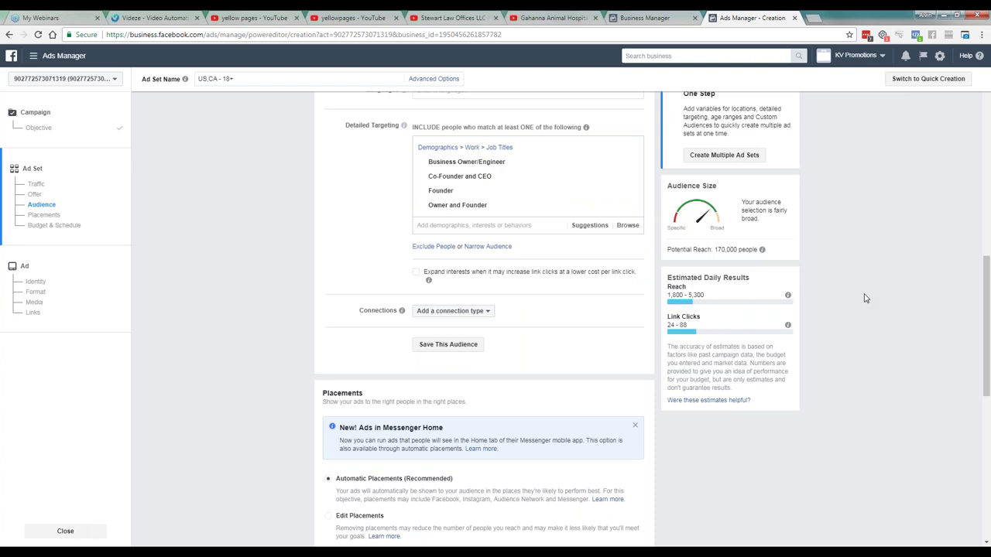
Step: Review the ad set's traffic, offer and location settings, and switch to the PowerPoint slide show about finding local businesses
{"action": "scroll", "coordinate": [865, 298], "scroll_direction": "up", "scroll_amount": 3}
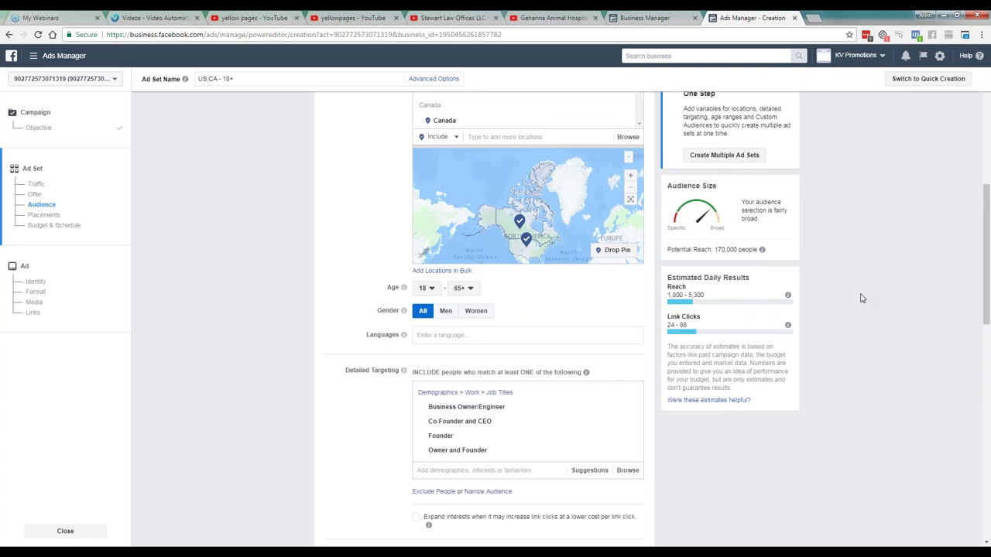
{"action": "scroll", "coordinate": [854, 304], "scroll_direction": "up", "scroll_amount": 4}
{"action": "scroll", "coordinate": [854, 305], "scroll_direction": "up", "scroll_amount": 1}
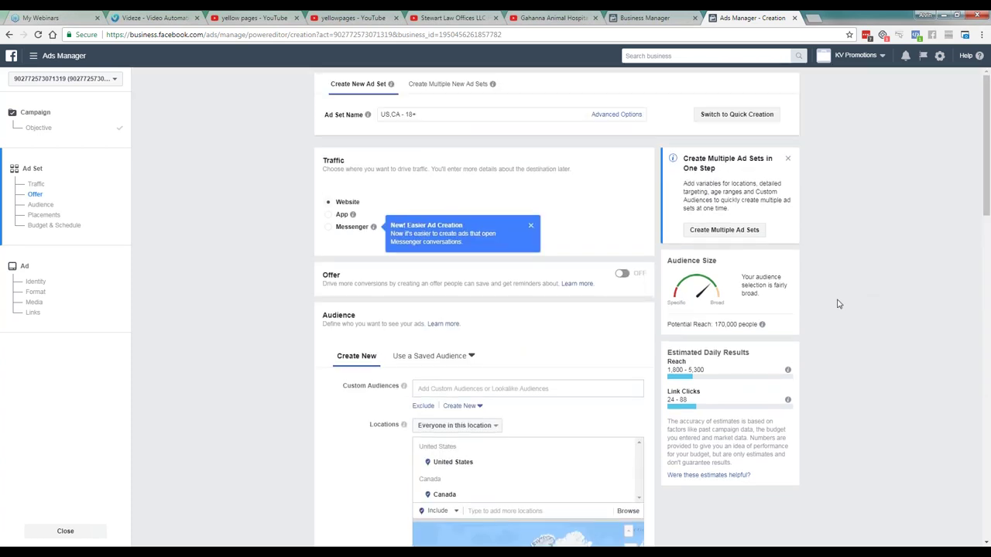
{"action": "scroll", "coordinate": [608, 292], "scroll_direction": "down", "scroll_amount": 3}
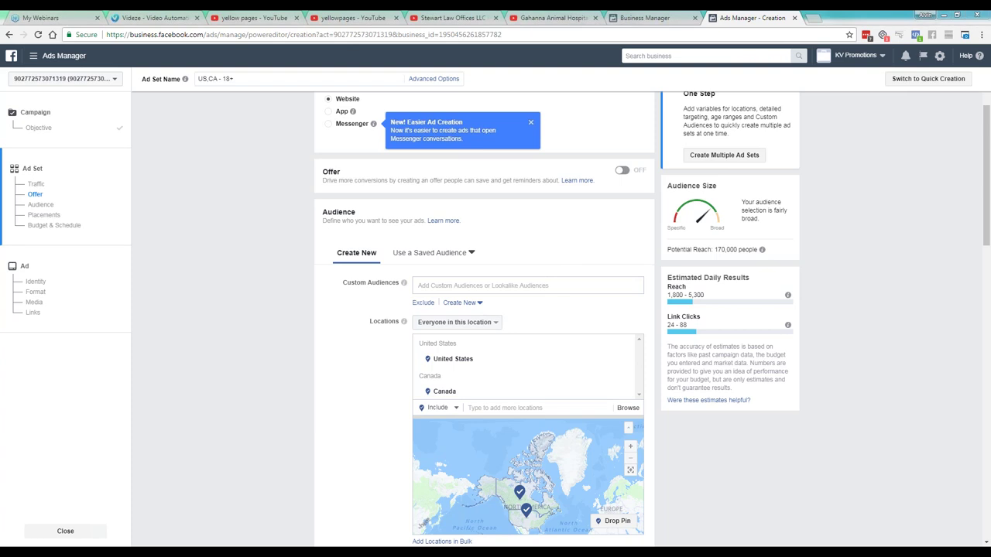
{"action": "mouse_move", "coordinate": [269, 553]}
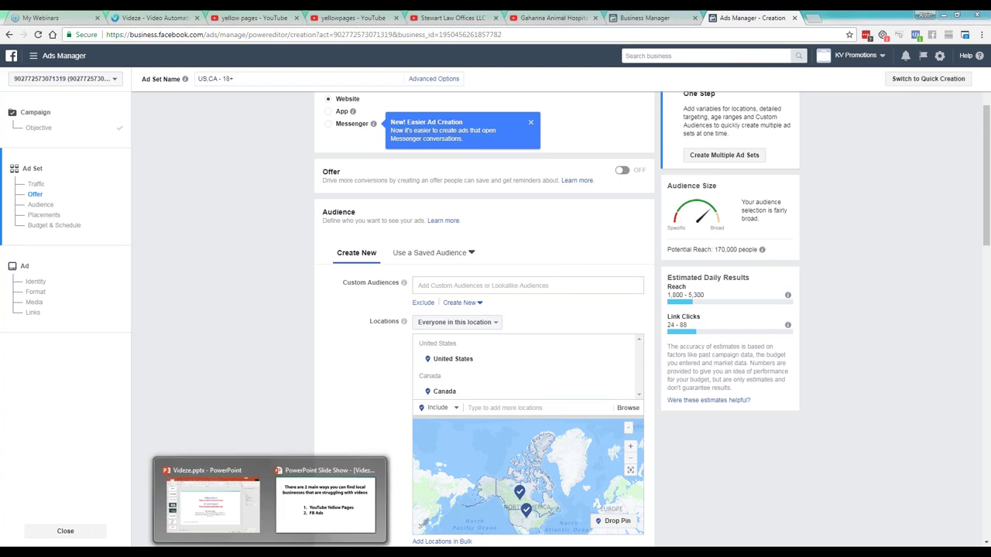
{"action": "left_click", "coordinate": [307, 524]}
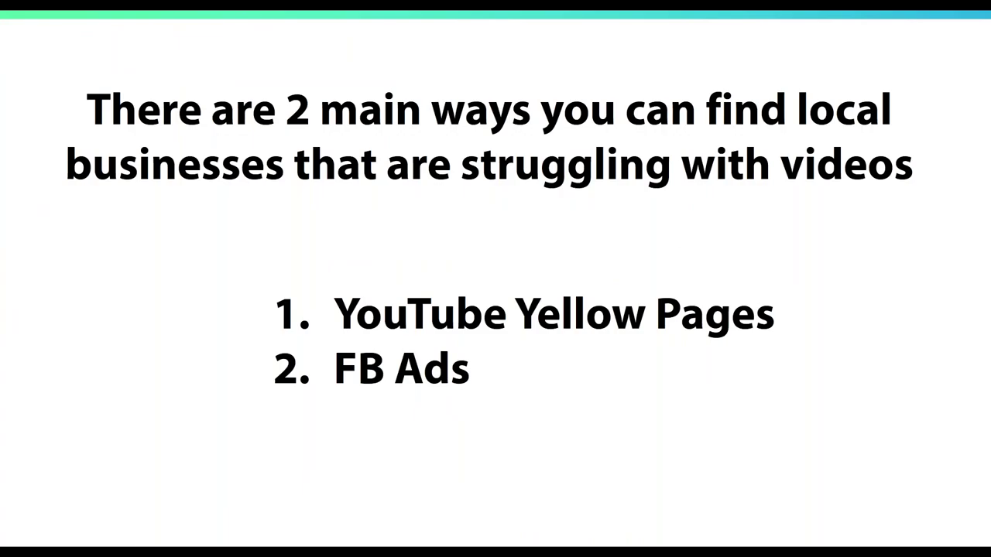
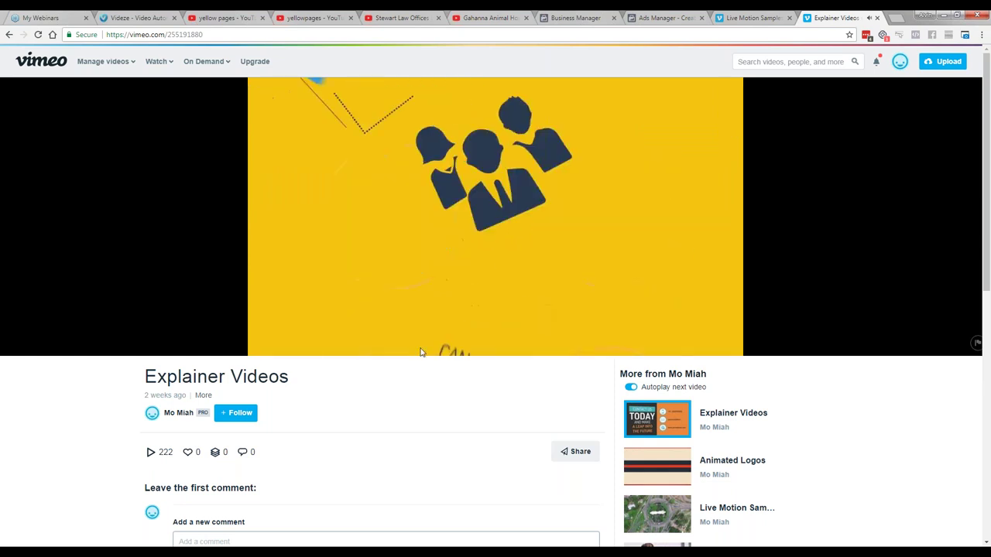
Step: Skip ahead in the Explainer Videos clip on Vimeo to 00:51 and pause playback
{"action": "left_click_drag", "start_coordinate": [421, 342], "coordinate": [529, 346]}
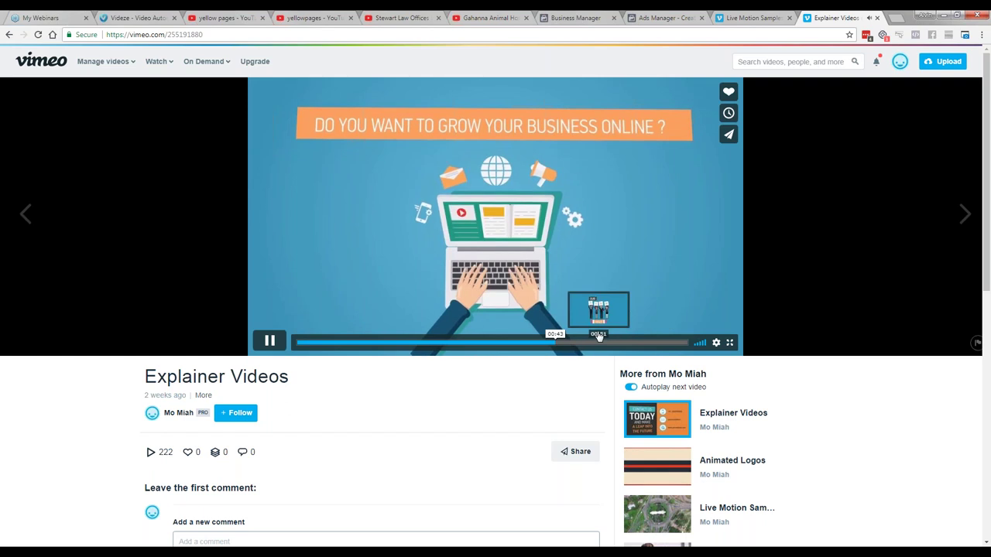
{"action": "left_click", "coordinate": [598, 342]}
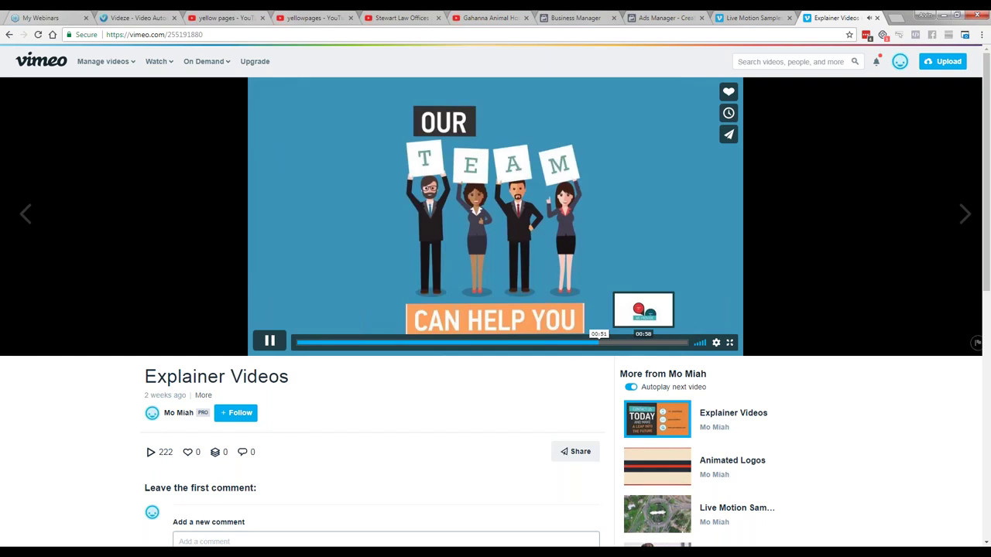
{"action": "key", "text": "space"}
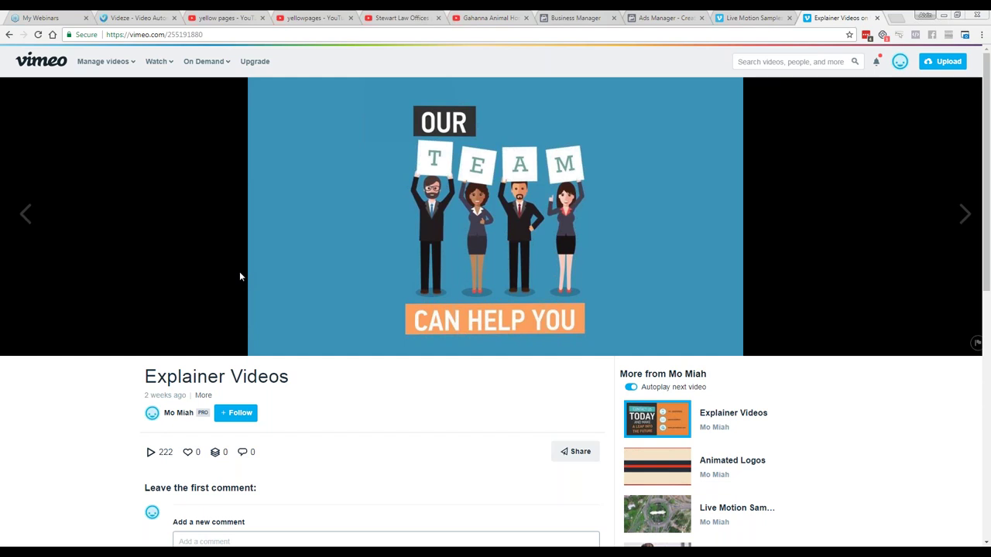
Step: Switch to Videze and view the Logos, Motion Titles and Live Mockups template categories
{"action": "mouse_move", "coordinate": [248, 280]}
{"action": "left_click", "coordinate": [135, 17]}
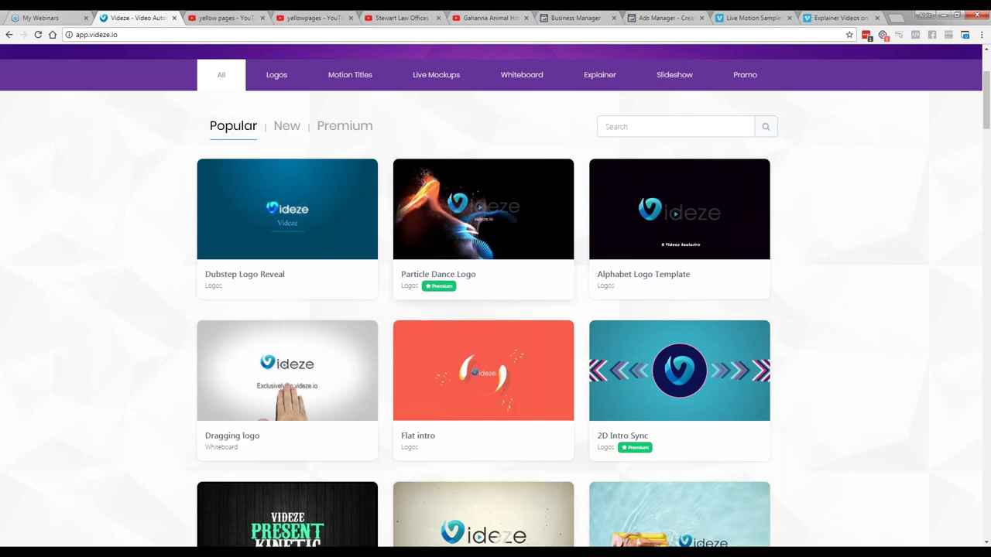
{"action": "scroll", "coordinate": [156, 162], "scroll_direction": "up", "scroll_amount": 1}
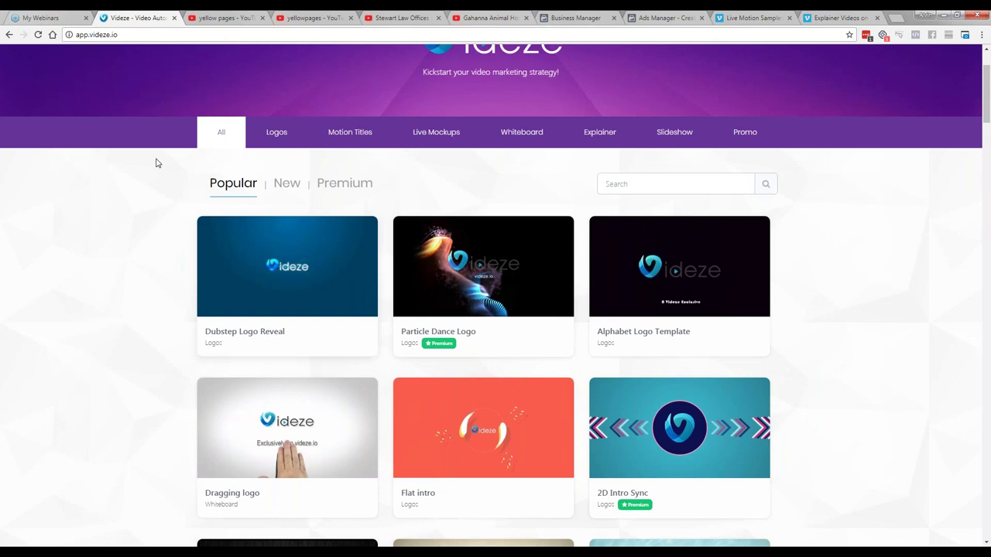
{"action": "scroll", "coordinate": [155, 163], "scroll_direction": "up", "scroll_amount": 2}
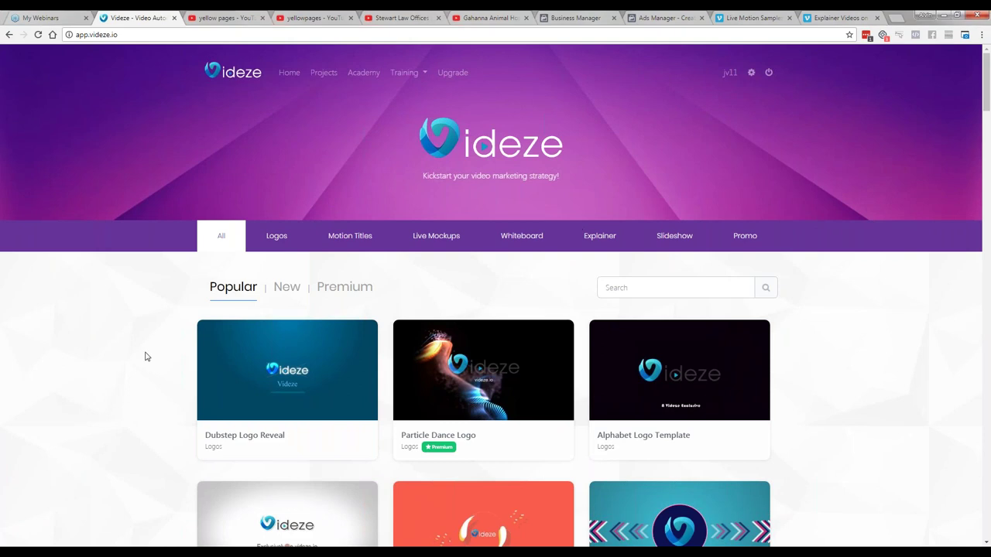
{"action": "left_click", "coordinate": [274, 243]}
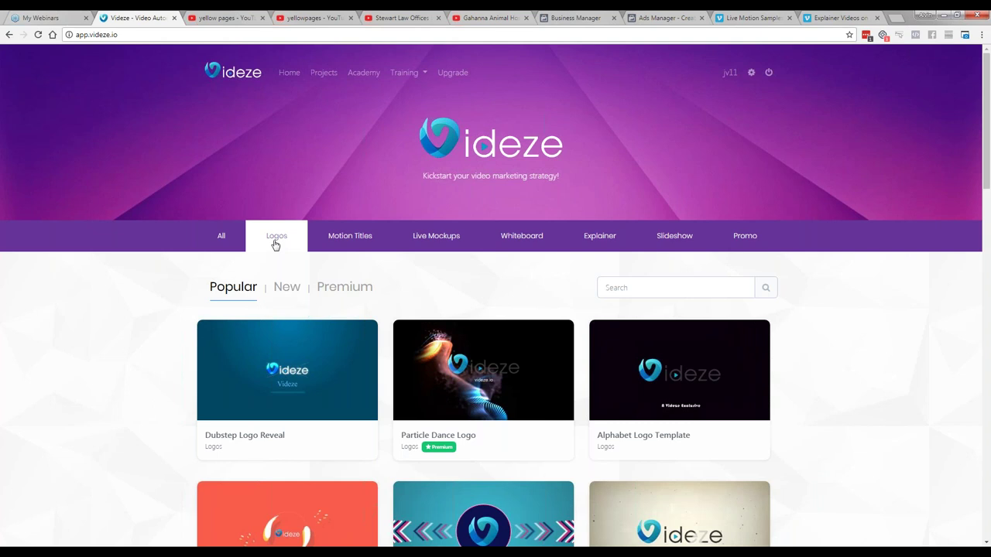
{"action": "left_click", "coordinate": [356, 246]}
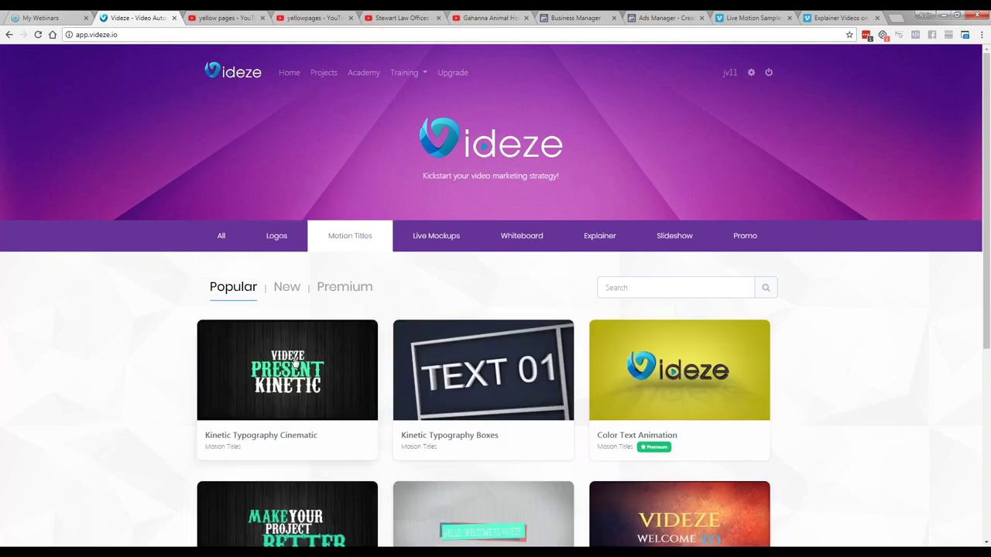
{"action": "left_click", "coordinate": [434, 244]}
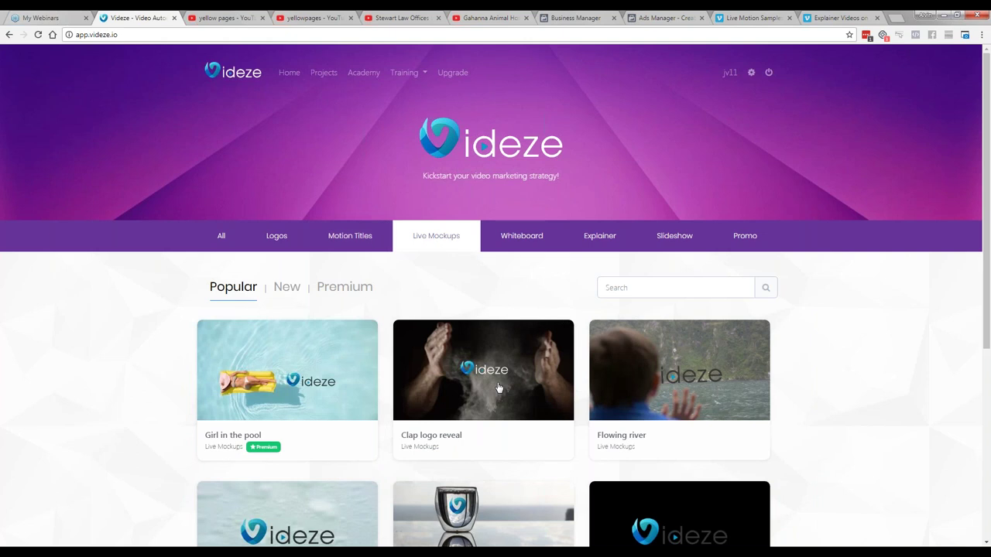
Step: View the templates in the Whiteboard, Explainer, Slideshow and Promo categories
{"action": "left_click", "coordinate": [537, 248]}
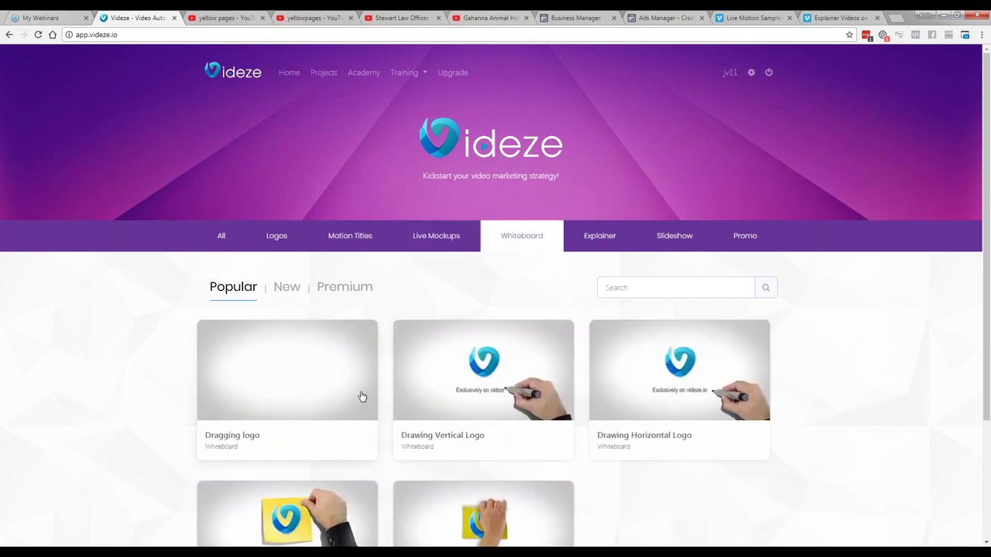
{"action": "scroll", "coordinate": [361, 396], "scroll_direction": "down", "scroll_amount": 1}
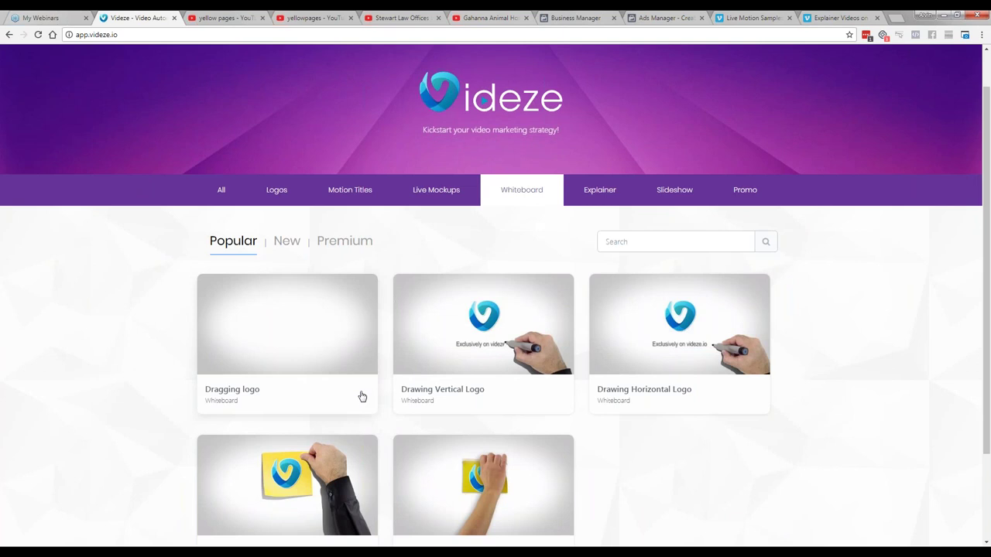
{"action": "scroll", "coordinate": [362, 396], "scroll_direction": "down", "scroll_amount": 2}
{"action": "left_click", "coordinate": [600, 76]}
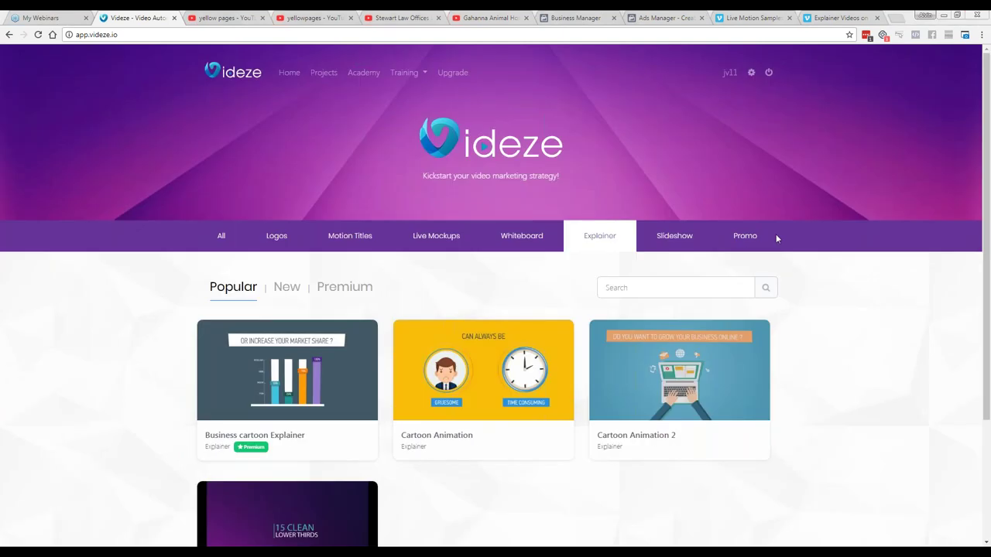
{"action": "left_click", "coordinate": [664, 240]}
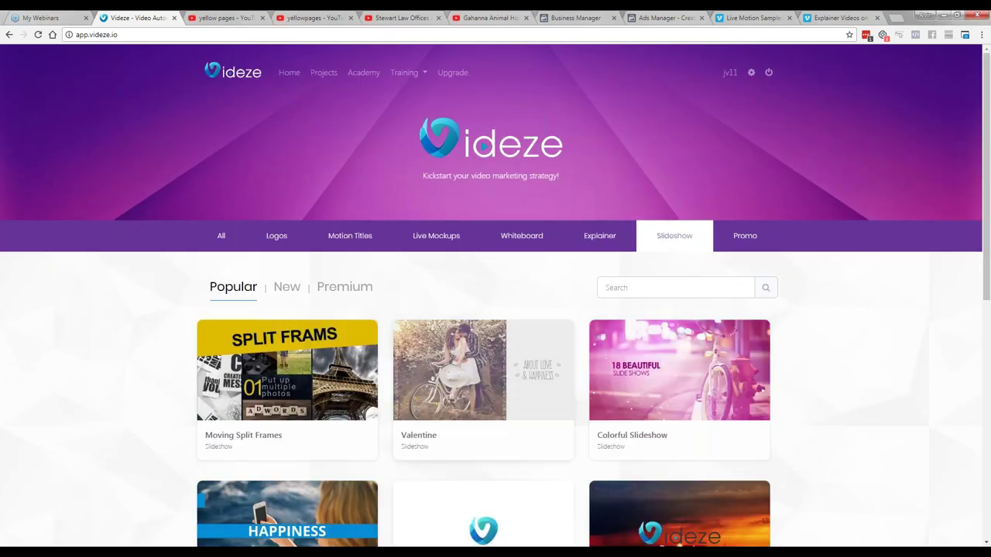
{"action": "scroll", "coordinate": [749, 471], "scroll_direction": "down", "scroll_amount": 1}
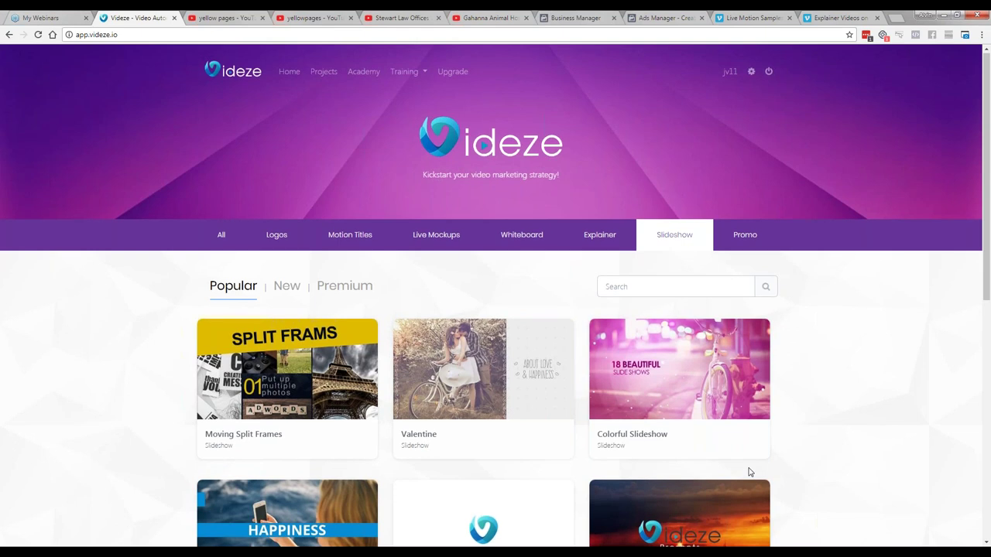
{"action": "scroll", "coordinate": [749, 472], "scroll_direction": "down", "scroll_amount": 2}
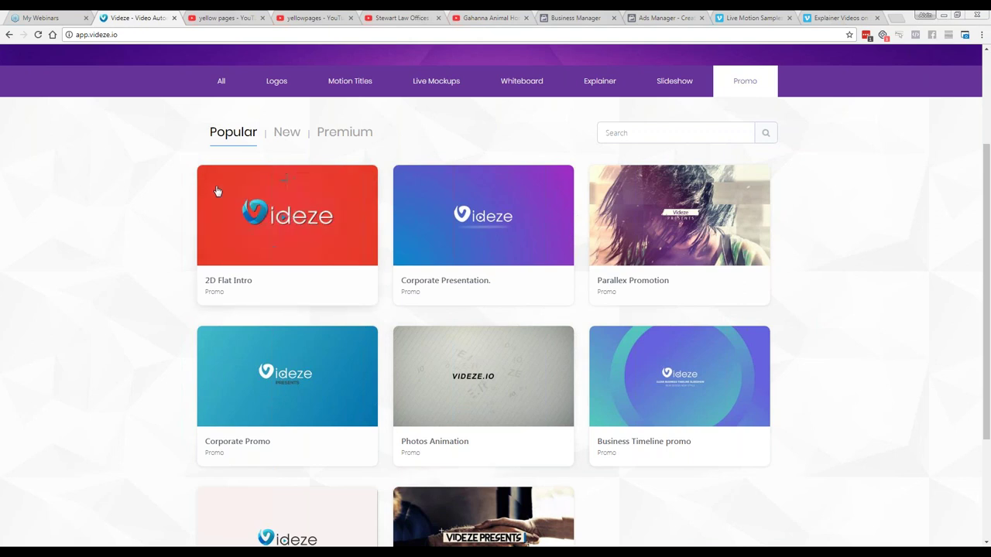
Step: Return to the Logos category and look through its popular logo reveal templates
{"action": "left_click", "coordinate": [277, 81]}
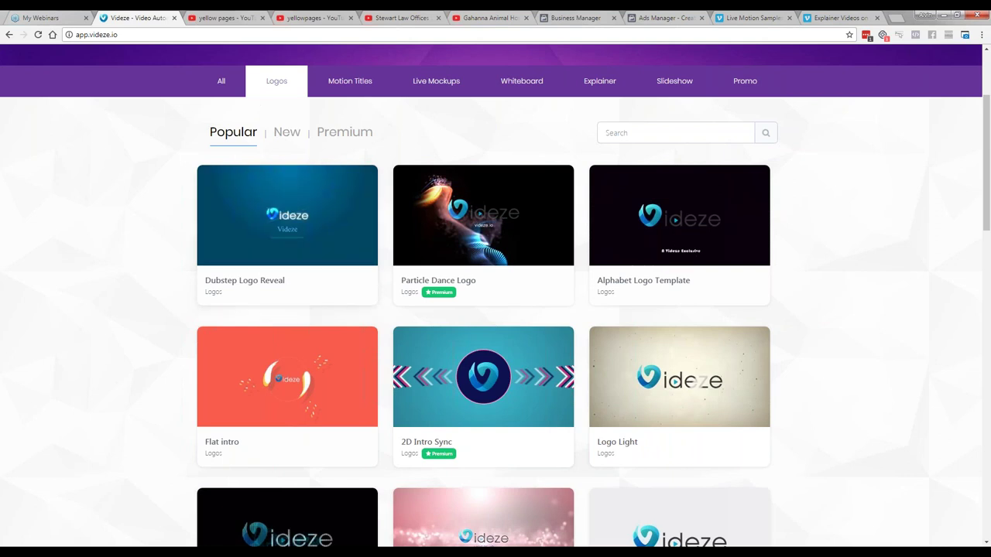
{"action": "scroll", "coordinate": [495, 295], "scroll_direction": "down", "scroll_amount": 1}
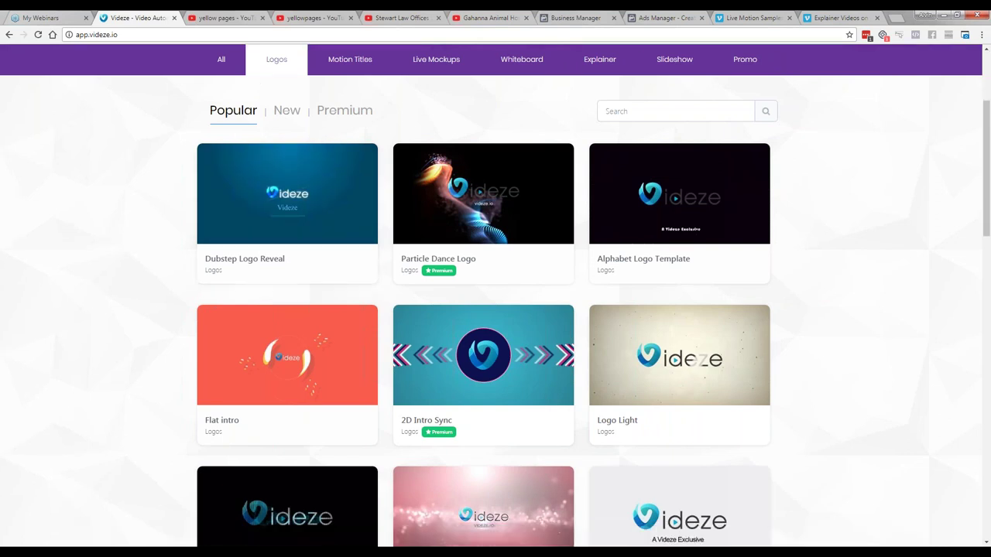
{"action": "scroll", "coordinate": [155, 310], "scroll_direction": "down", "scroll_amount": 4}
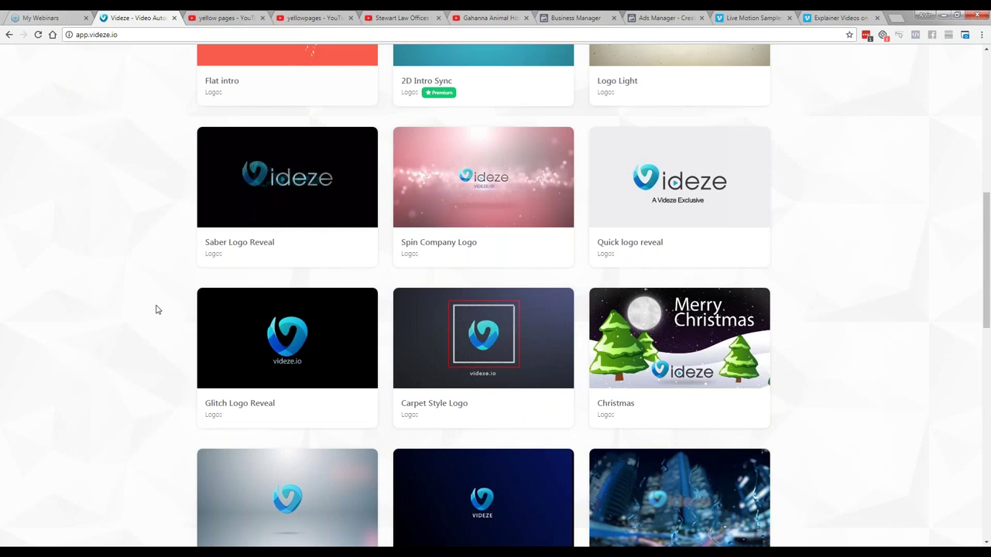
{"action": "scroll", "coordinate": [155, 310], "scroll_direction": "up", "scroll_amount": 4}
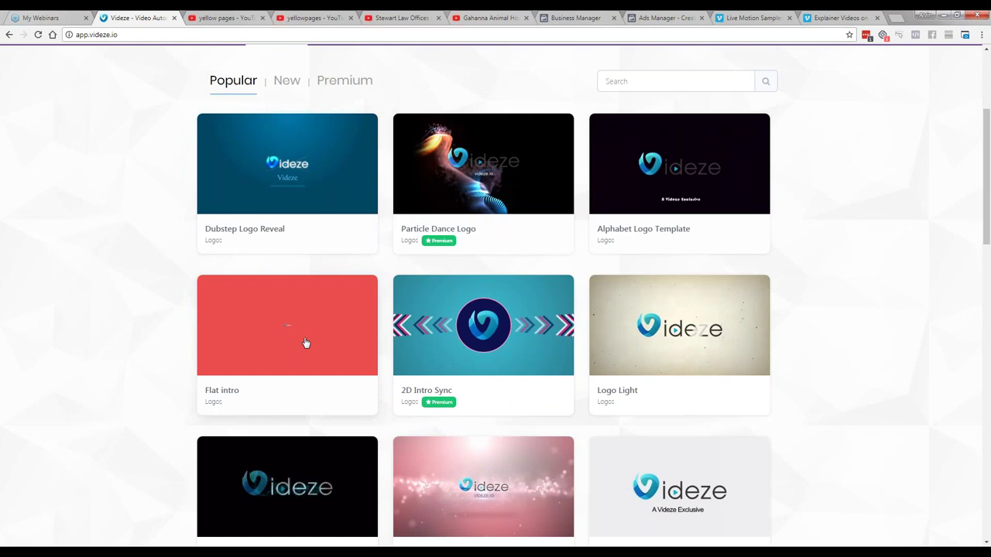
{"action": "scroll", "coordinate": [305, 343], "scroll_direction": "down", "scroll_amount": 1}
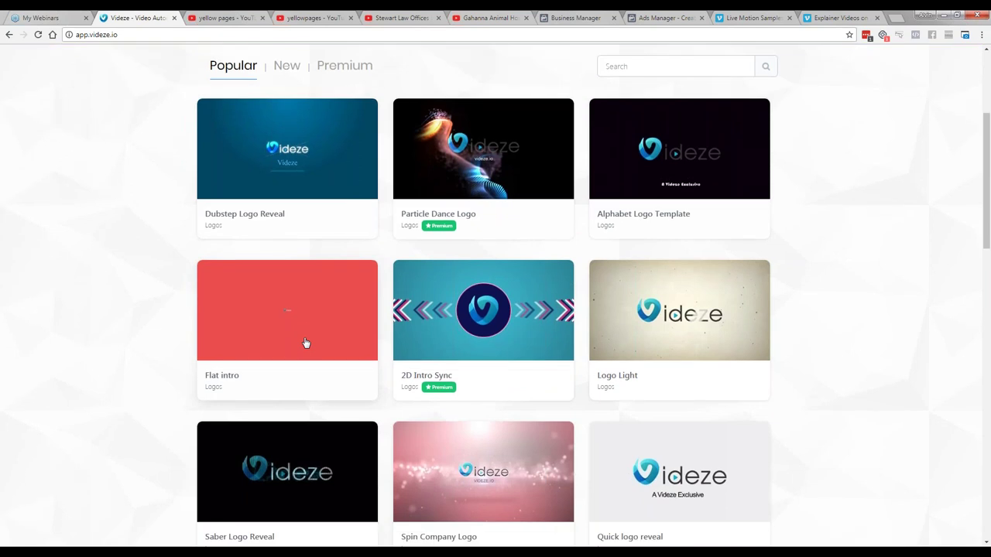
{"action": "scroll", "coordinate": [305, 342], "scroll_direction": "down", "scroll_amount": 2}
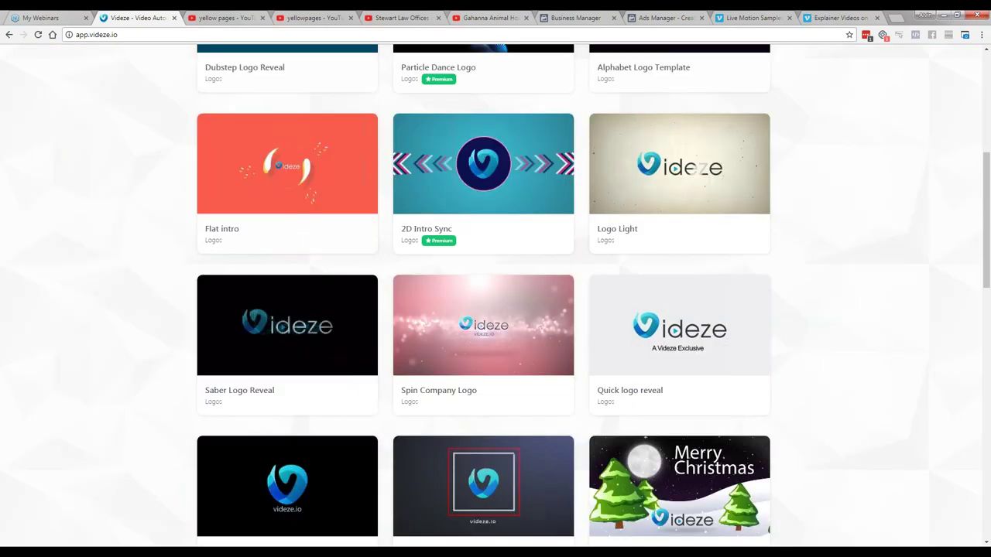
{"action": "scroll", "coordinate": [459, 308], "scroll_direction": "down", "scroll_amount": 1}
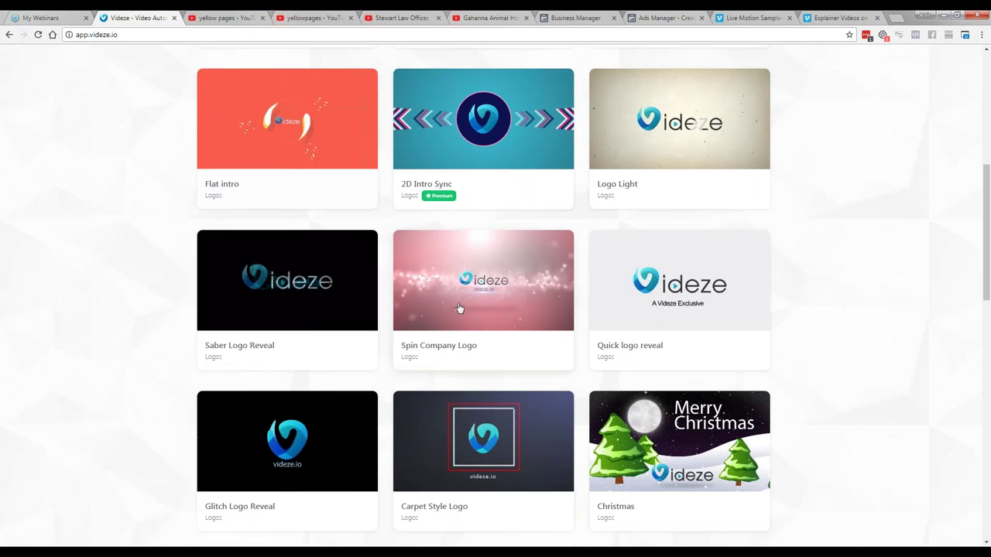
{"action": "scroll", "coordinate": [327, 344], "scroll_direction": "down", "scroll_amount": 3}
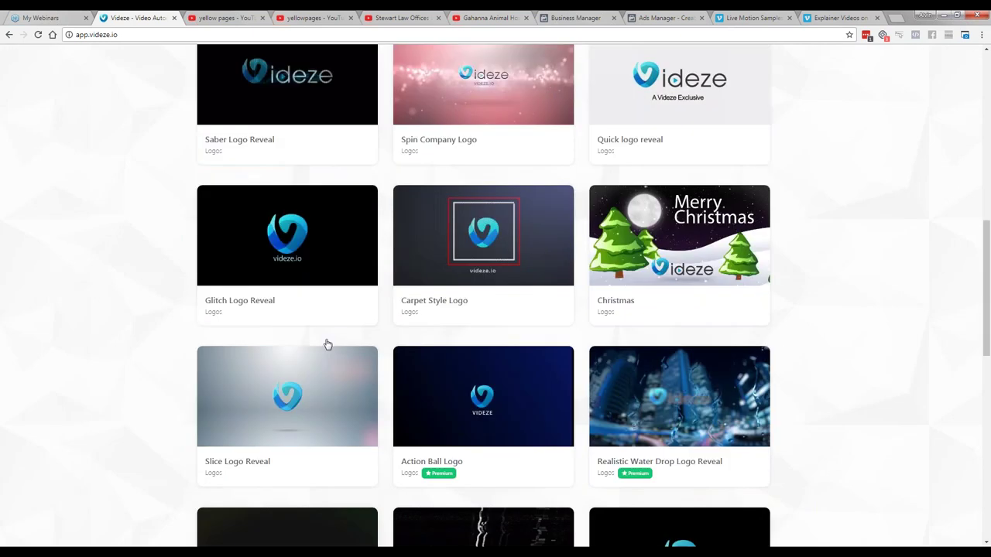
{"action": "scroll", "coordinate": [327, 344], "scroll_direction": "up", "scroll_amount": 1}
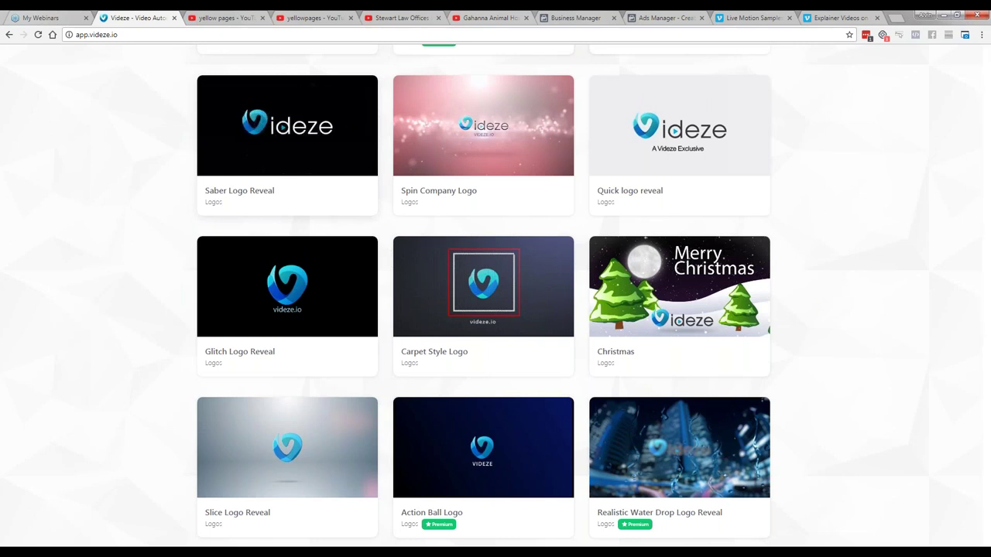
Step: Preview the Saber Logo Reveal template, close it, and look through the remaining popular logo templates
{"action": "left_click", "coordinate": [286, 128]}
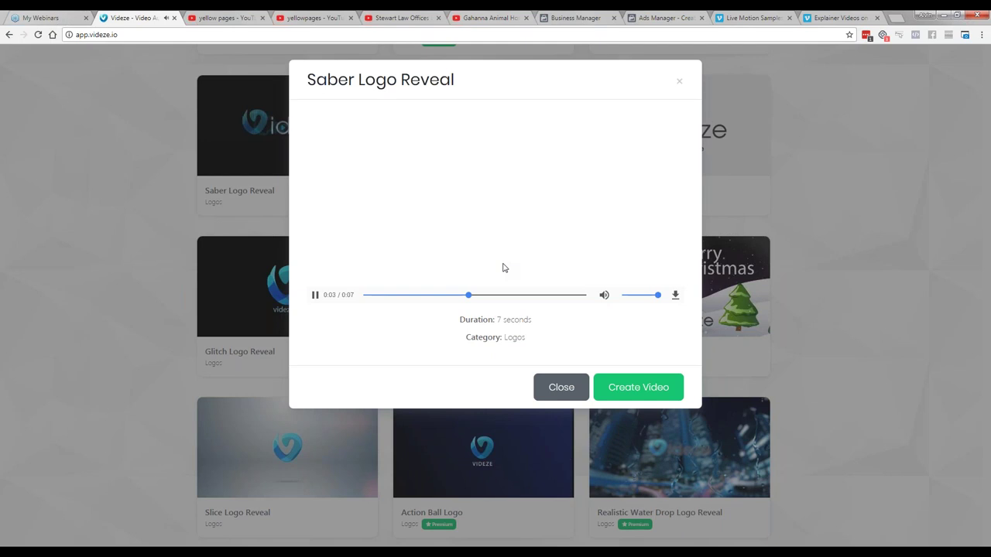
{"action": "left_click", "coordinate": [679, 83]}
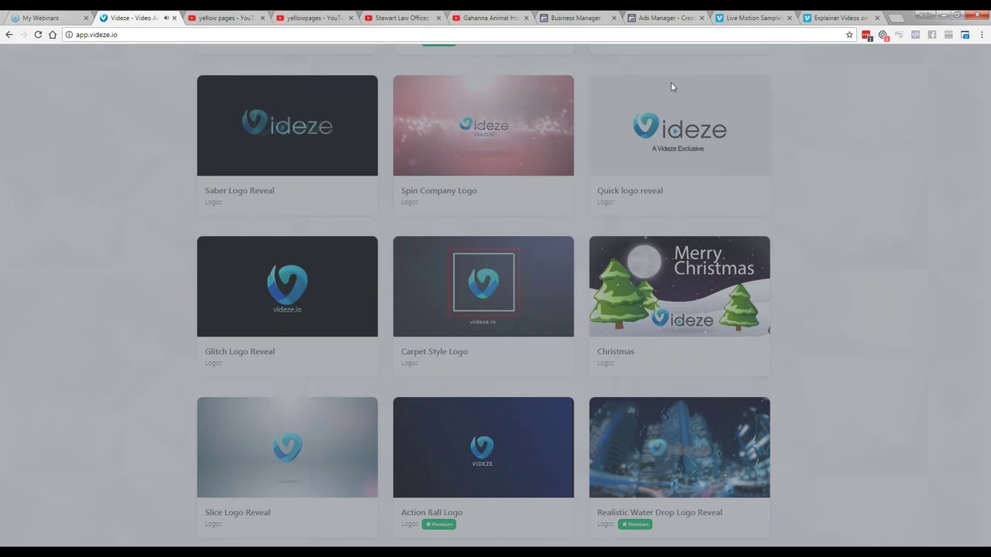
{"action": "scroll", "coordinate": [434, 404], "scroll_direction": "down", "scroll_amount": 3}
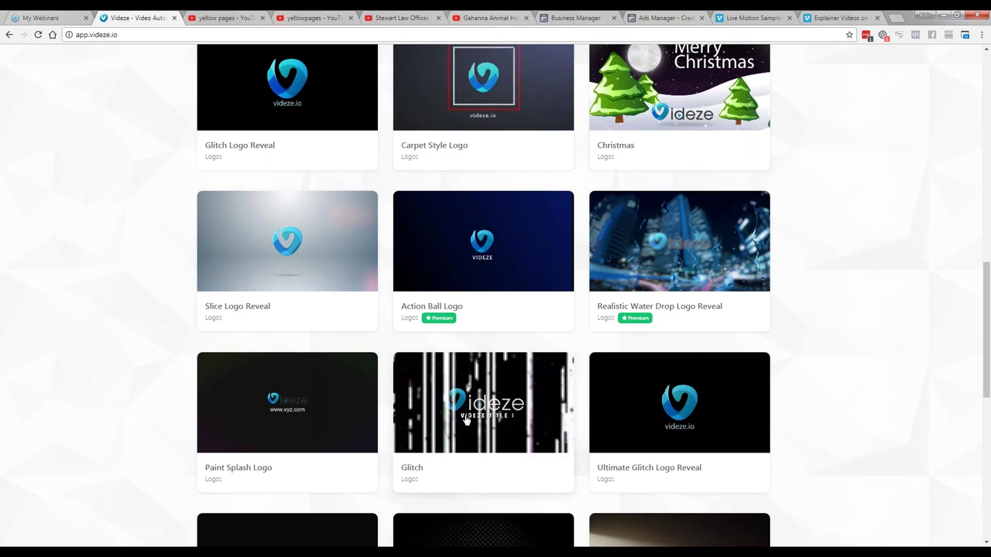
{"action": "scroll", "coordinate": [466, 420], "scroll_direction": "down", "scroll_amount": 1}
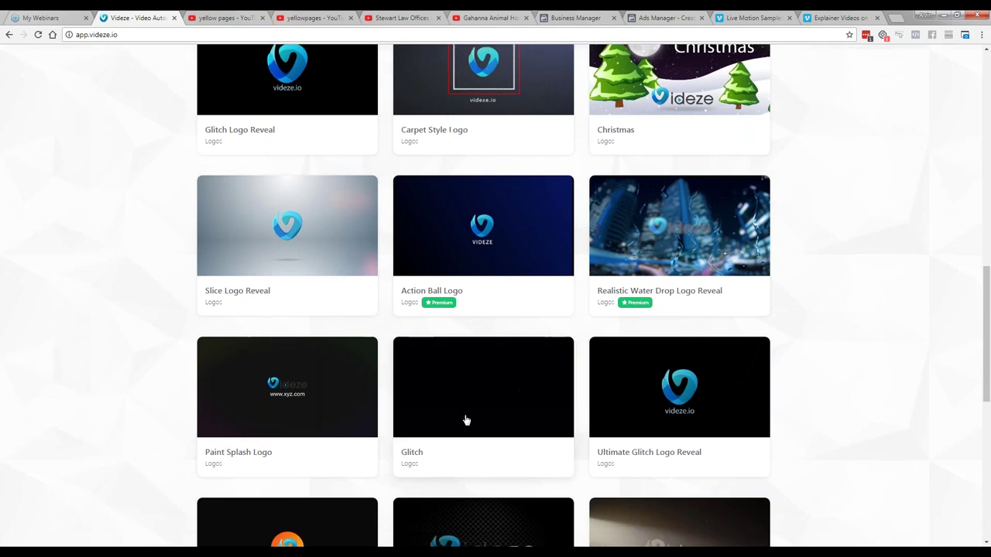
{"action": "scroll", "coordinate": [466, 420], "scroll_direction": "down", "scroll_amount": 3}
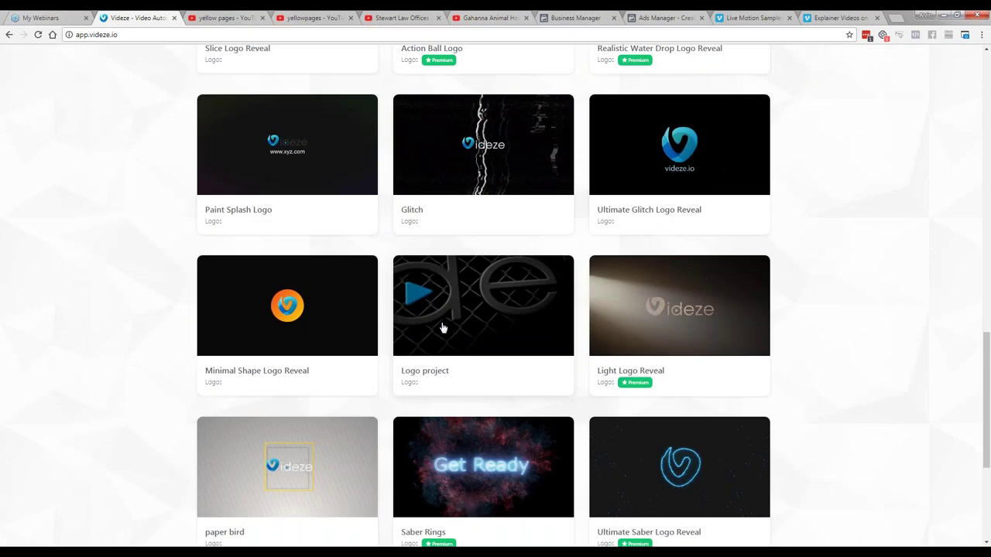
{"action": "scroll", "coordinate": [442, 328], "scroll_direction": "down", "scroll_amount": 3}
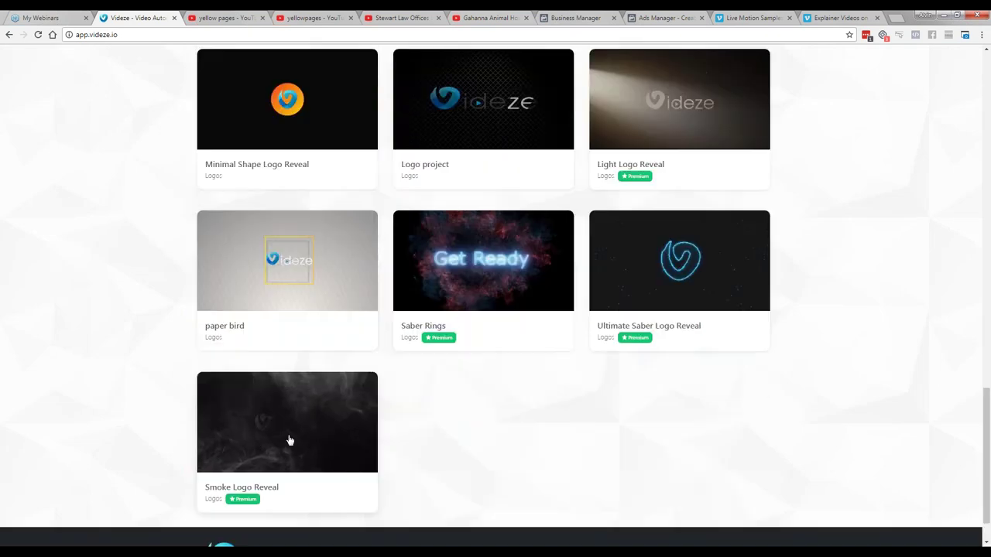
Step: Try to create a video from the Smoke Logo Reveal template
{"action": "left_click", "coordinate": [442, 328]}
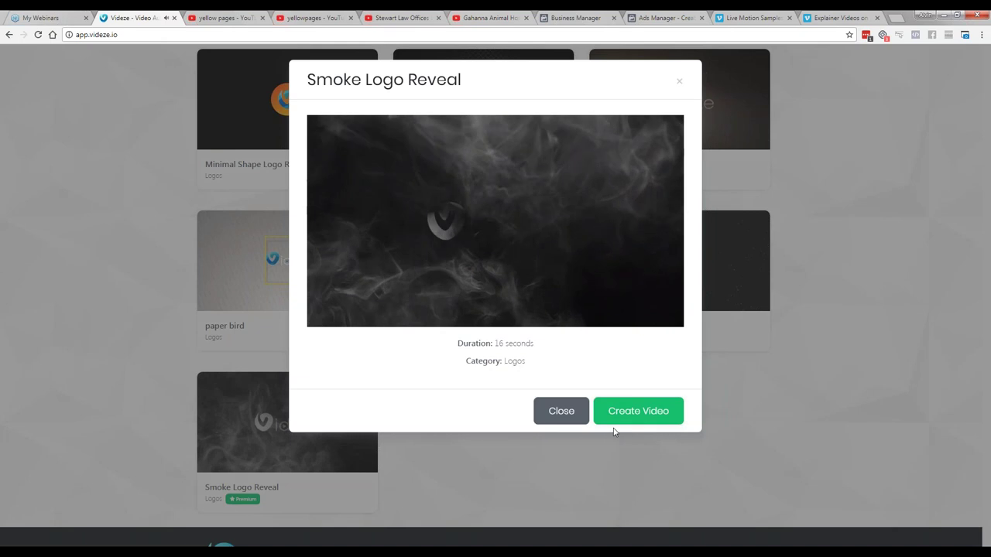
{"action": "left_click", "coordinate": [638, 411]}
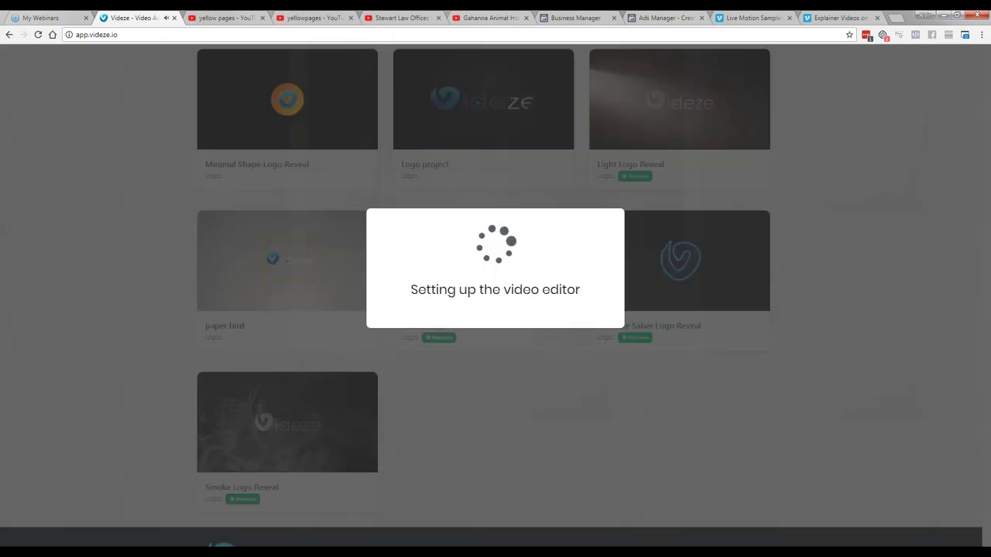
{"action": "key", "text": "Escape"}
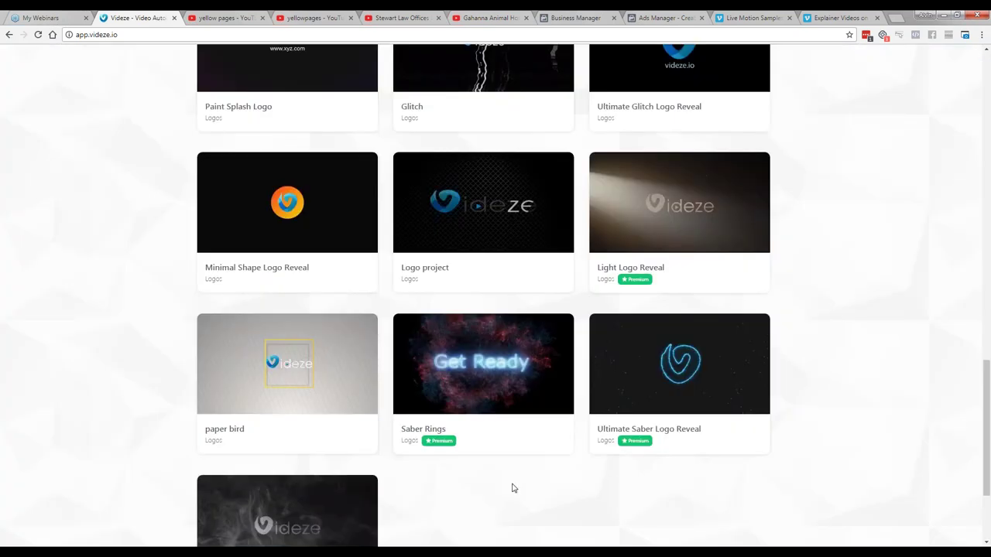
Step: Create a video from the Saber Logo Reveal template in the Logos category
{"action": "scroll", "coordinate": [499, 476], "scroll_direction": "up", "scroll_amount": 6}
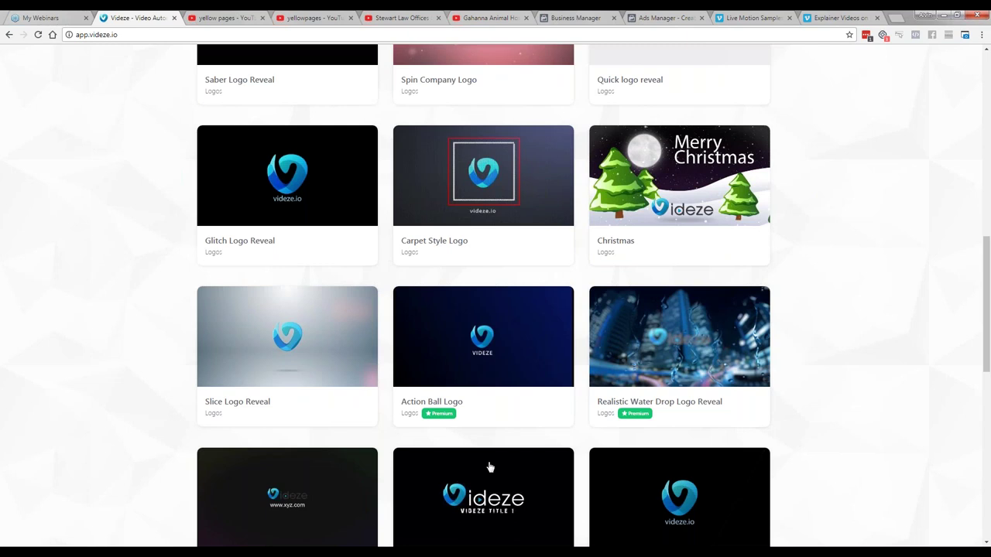
{"action": "scroll", "coordinate": [489, 466], "scroll_direction": "up", "scroll_amount": 2}
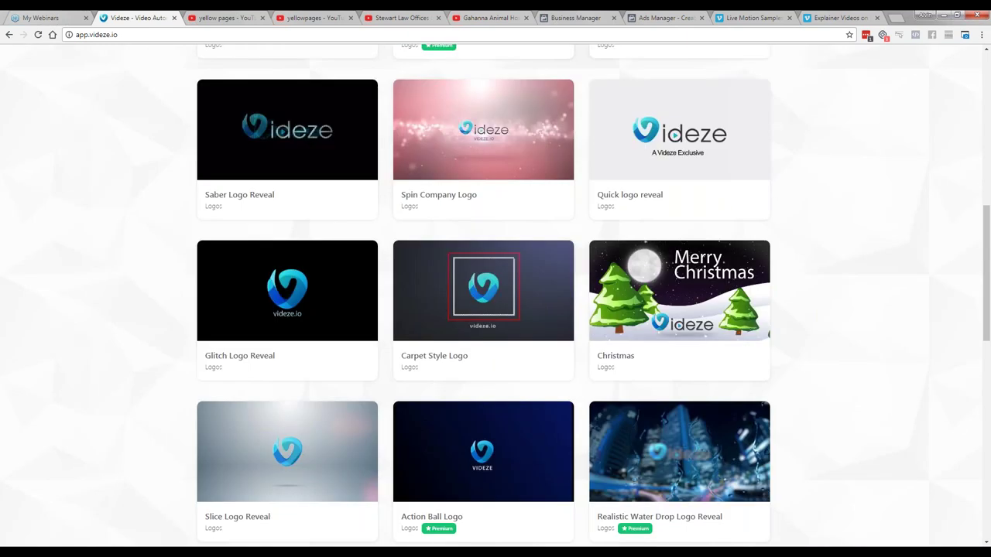
{"action": "scroll", "coordinate": [479, 248], "scroll_direction": "up", "scroll_amount": 1}
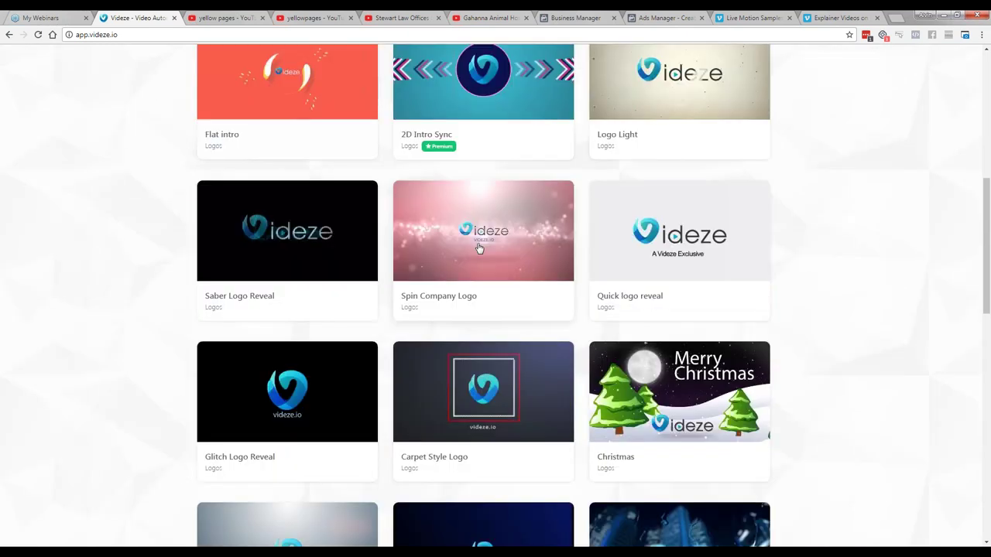
{"action": "scroll", "coordinate": [479, 248], "scroll_direction": "up", "scroll_amount": 3}
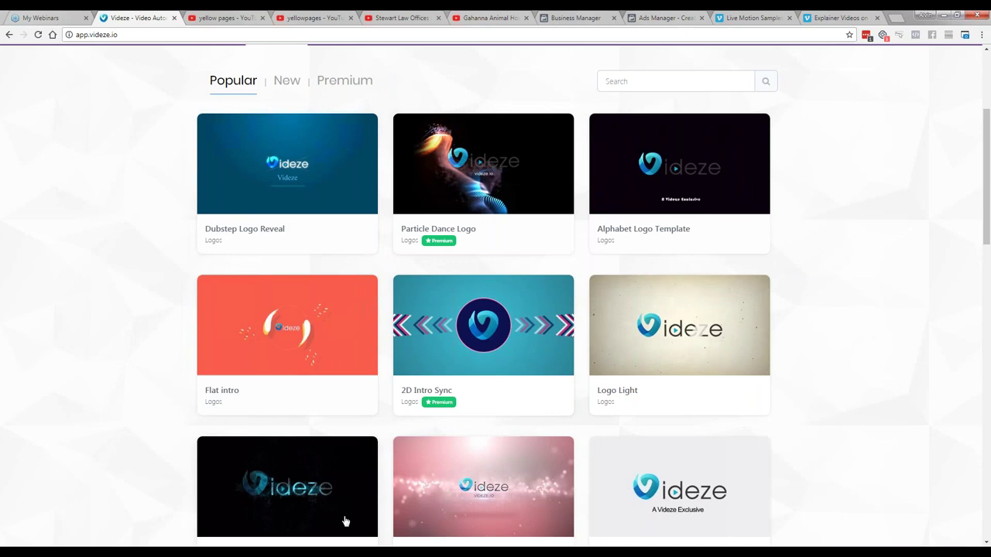
{"action": "scroll", "coordinate": [346, 522], "scroll_direction": "down", "scroll_amount": 1}
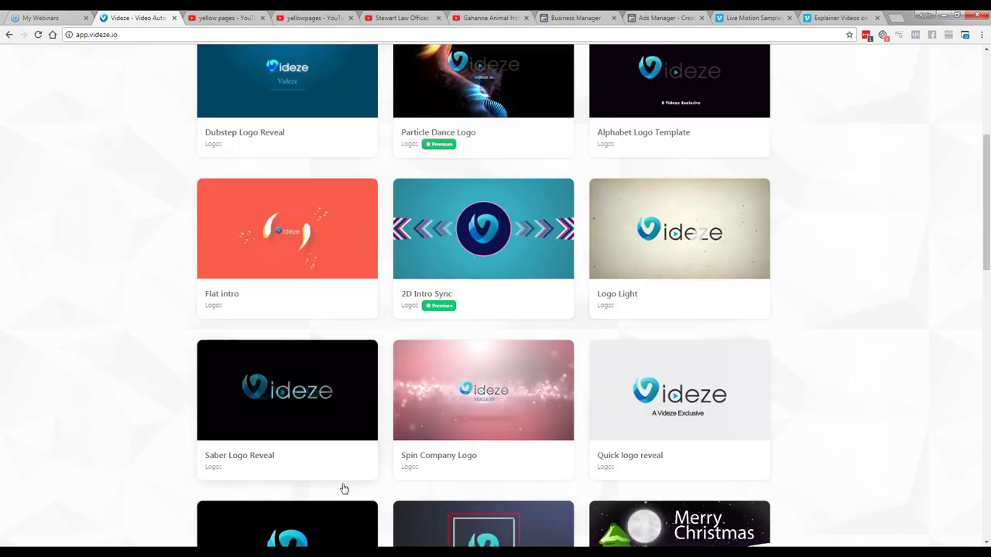
{"action": "left_click", "coordinate": [344, 476]}
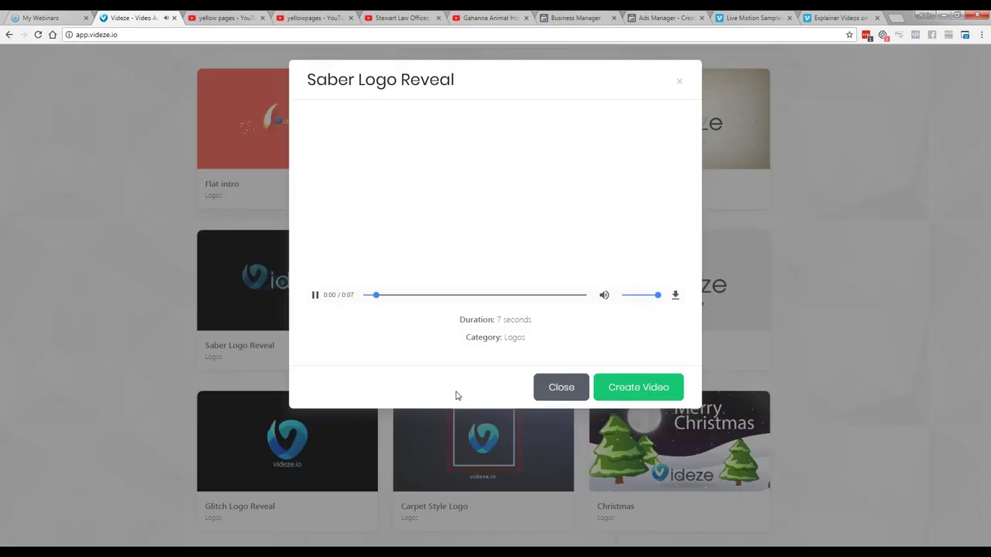
{"action": "left_click", "coordinate": [623, 394]}
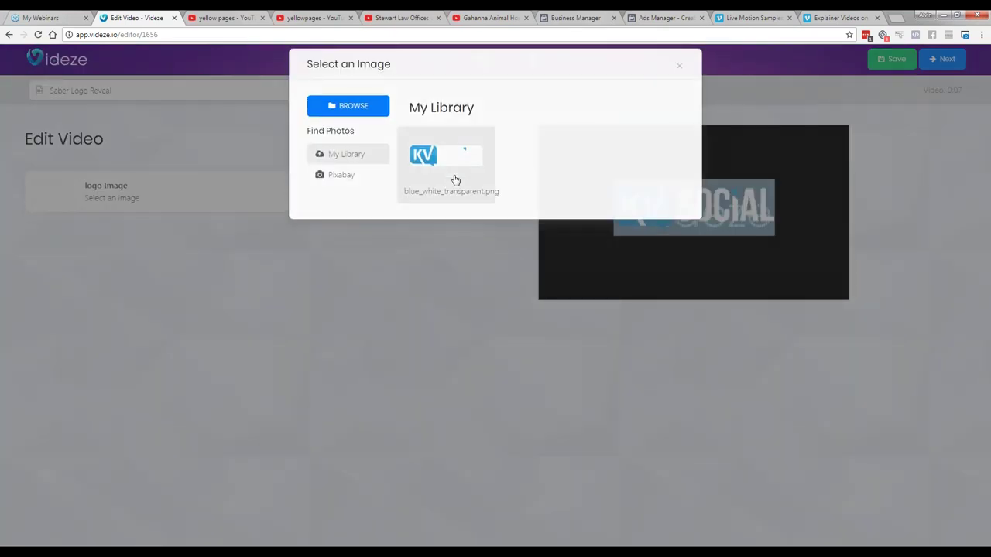
Step: Set the logo image to blue_white_transparent.png from My Library and proceed to the Music stage
{"action": "left_click", "coordinate": [455, 180]}
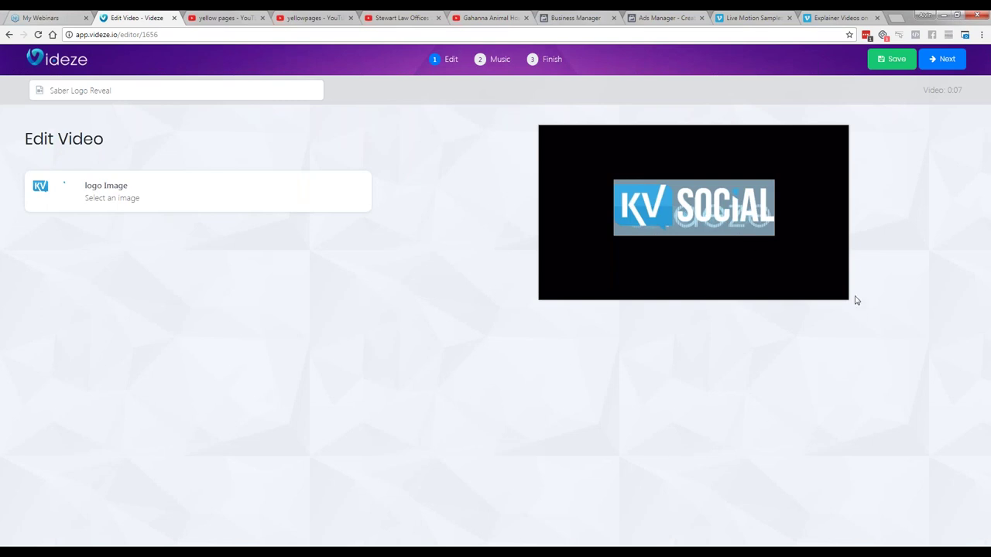
{"action": "left_click", "coordinate": [937, 65]}
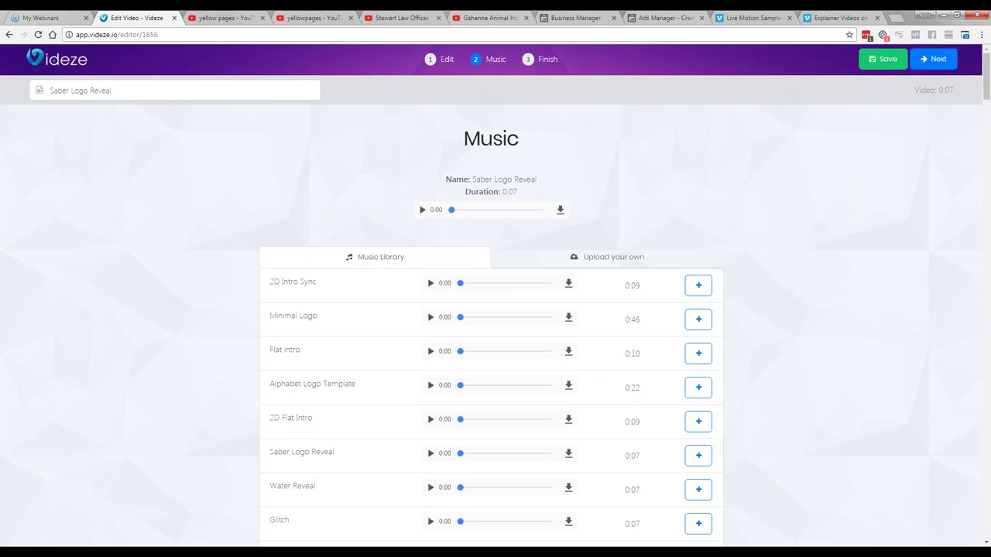
Step: Look through the full list of tracks in the Music Library and return to its beginning
{"action": "scroll", "coordinate": [495, 310], "scroll_direction": "down", "scroll_amount": 1}
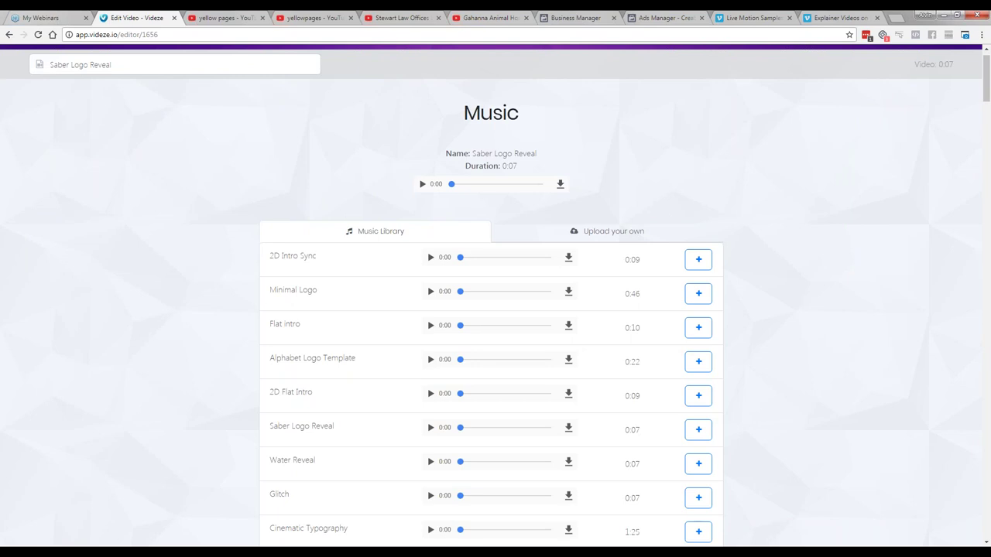
{"action": "scroll", "coordinate": [495, 309], "scroll_direction": "down", "scroll_amount": 5}
{"action": "scroll", "coordinate": [961, 76], "scroll_direction": "up", "scroll_amount": 1}
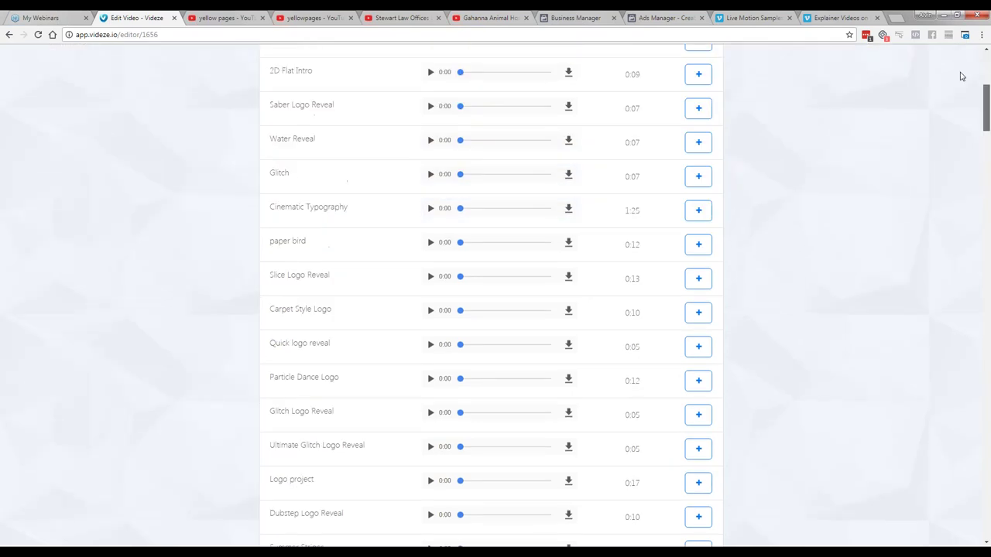
{"action": "scroll", "coordinate": [953, 277], "scroll_direction": "down", "scroll_amount": 20}
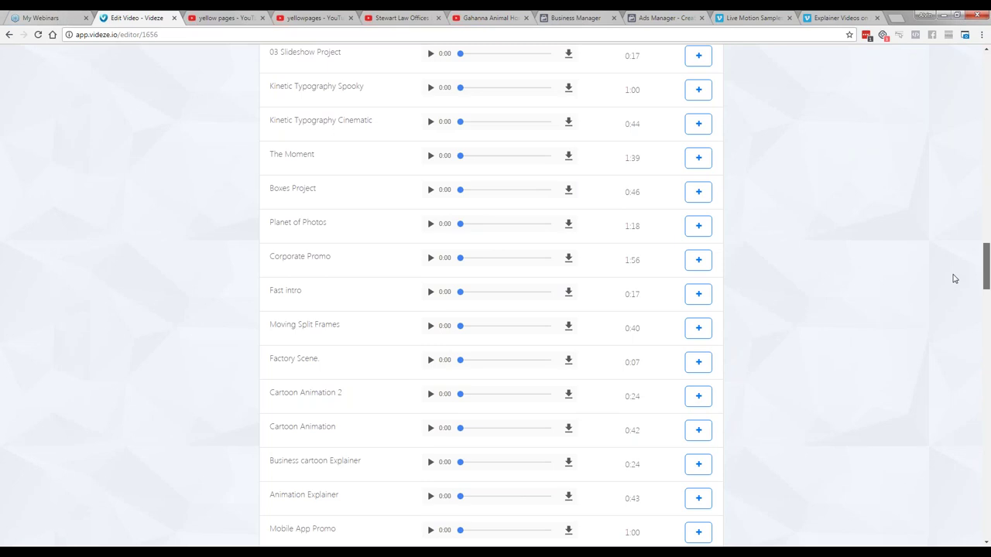
{"action": "scroll", "coordinate": [954, 279], "scroll_direction": "down", "scroll_amount": 20}
{"action": "scroll", "coordinate": [977, 459], "scroll_direction": "down", "scroll_amount": 8}
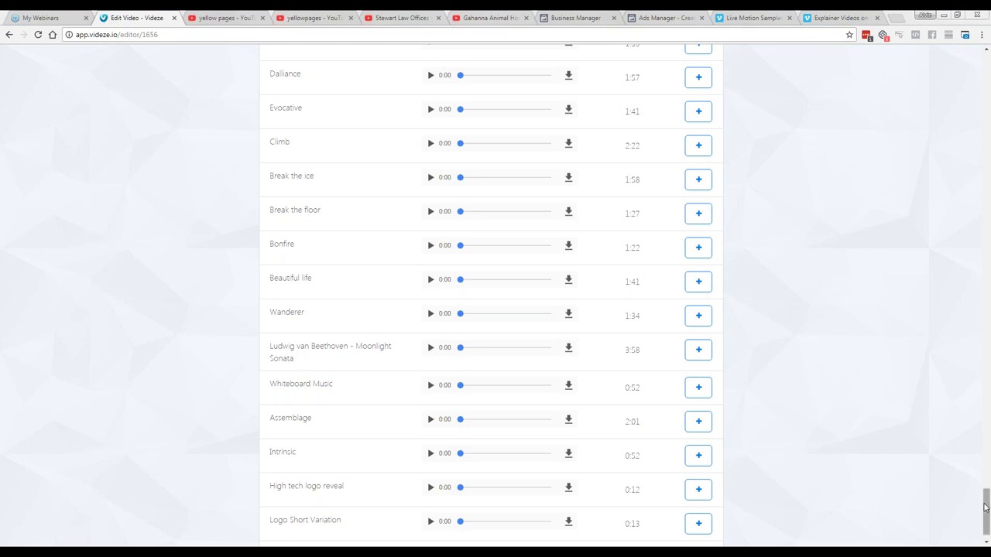
{"action": "left_click_drag", "start_coordinate": [985, 507], "coordinate": [987, 54]}
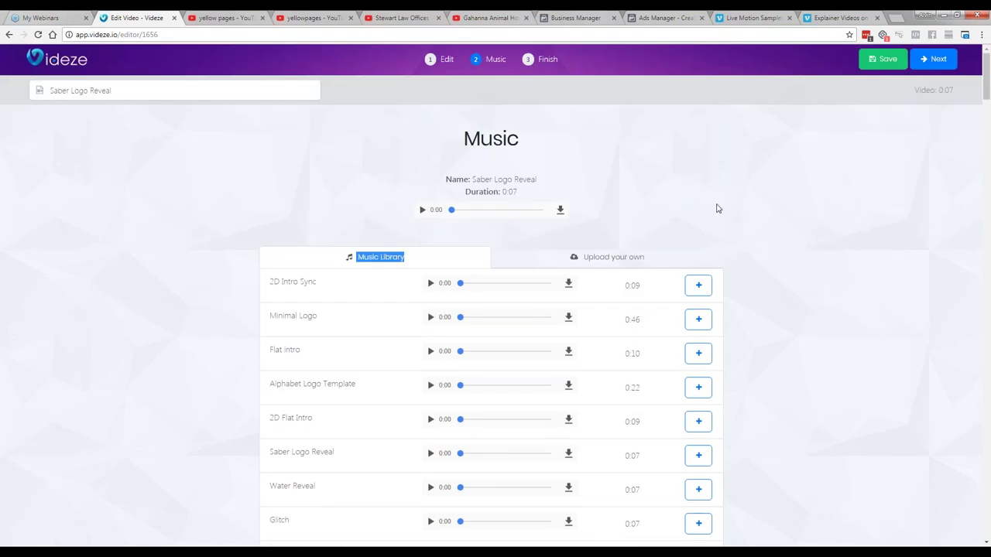
Step: Play a short sample of the Water Reveal track in the Music Library
{"action": "scroll", "coordinate": [717, 209], "scroll_direction": "down", "scroll_amount": 1}
{"action": "scroll", "coordinate": [715, 206], "scroll_direction": "down", "scroll_amount": 3}
{"action": "left_click", "coordinate": [431, 281]}
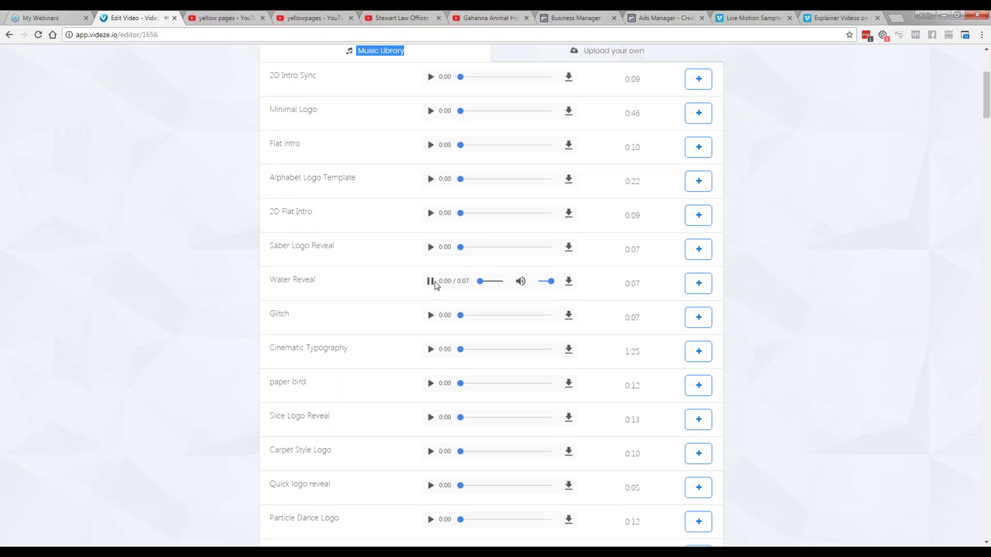
{"action": "scroll", "coordinate": [435, 285], "scroll_direction": "down", "scroll_amount": 2}
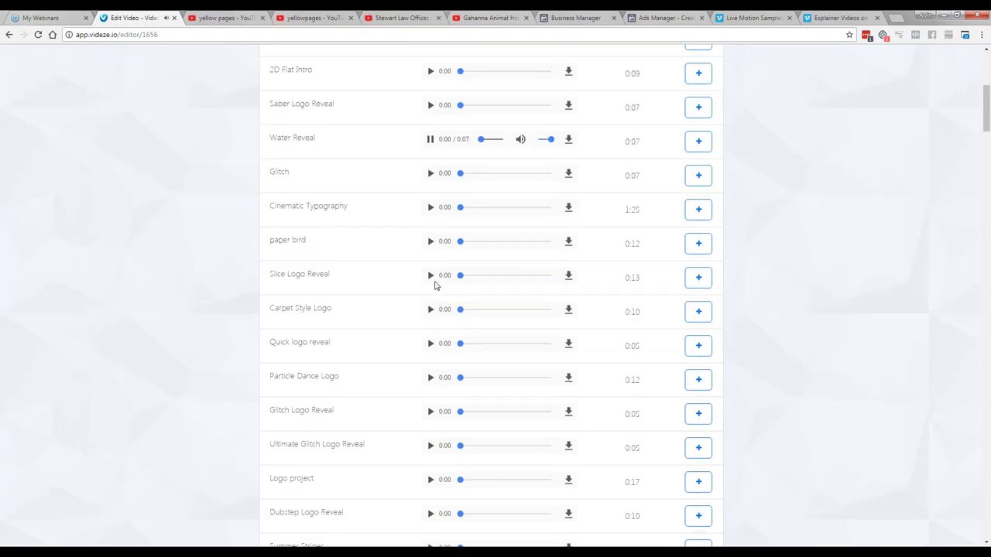
{"action": "scroll", "coordinate": [434, 286], "scroll_direction": "down", "scroll_amount": 1}
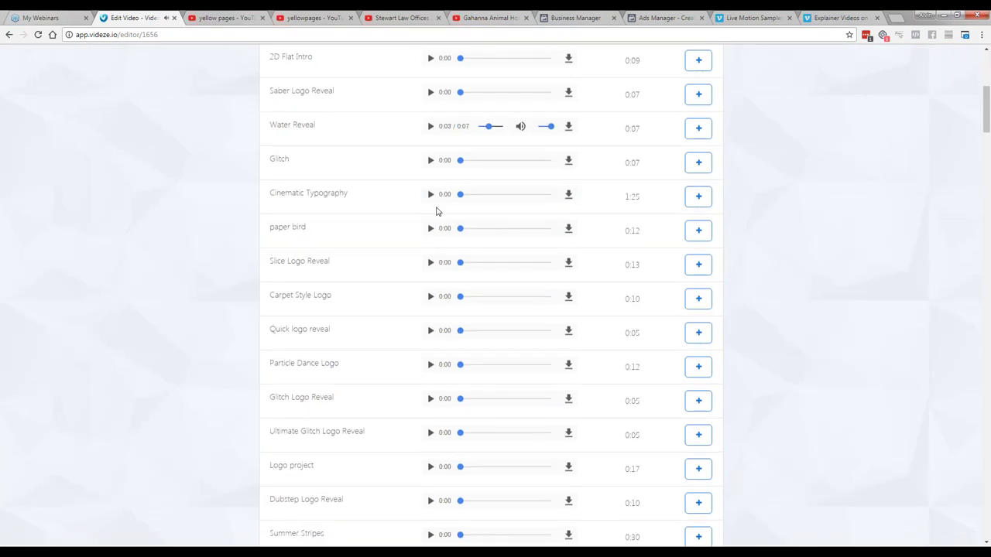
Step: Listen briefly to the Typography slidebars and Parallax Circular Promotion tracks, pausing each one
{"action": "scroll", "coordinate": [435, 215], "scroll_direction": "down", "scroll_amount": 1}
{"action": "scroll", "coordinate": [436, 221], "scroll_direction": "down", "scroll_amount": 2}
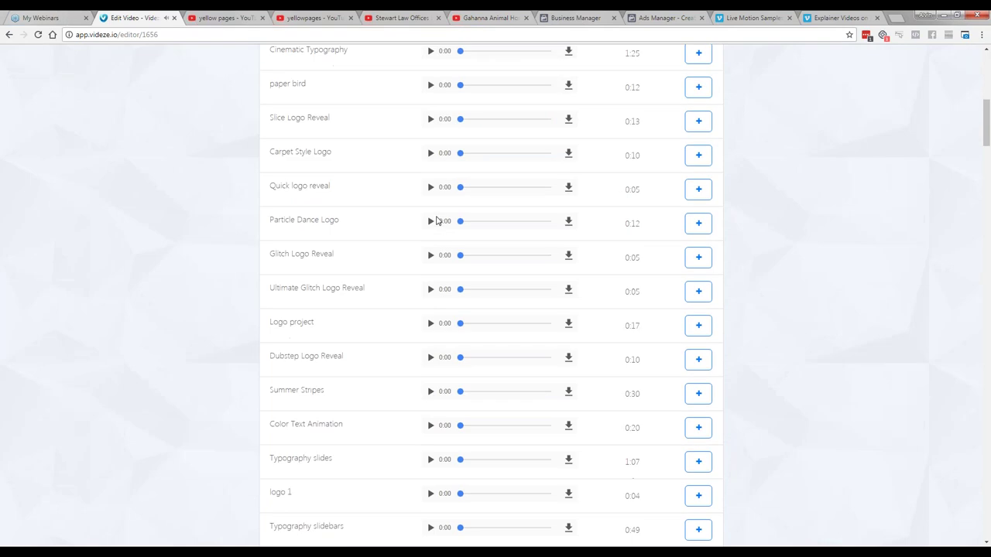
{"action": "scroll", "coordinate": [436, 221], "scroll_direction": "down", "scroll_amount": 5}
{"action": "left_click", "coordinate": [432, 157]}
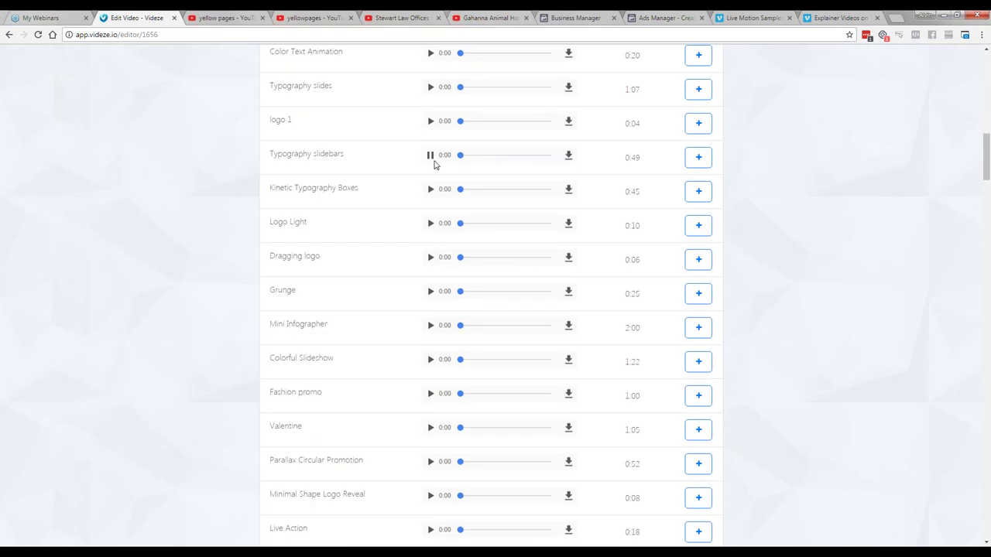
{"action": "left_click", "coordinate": [433, 160]}
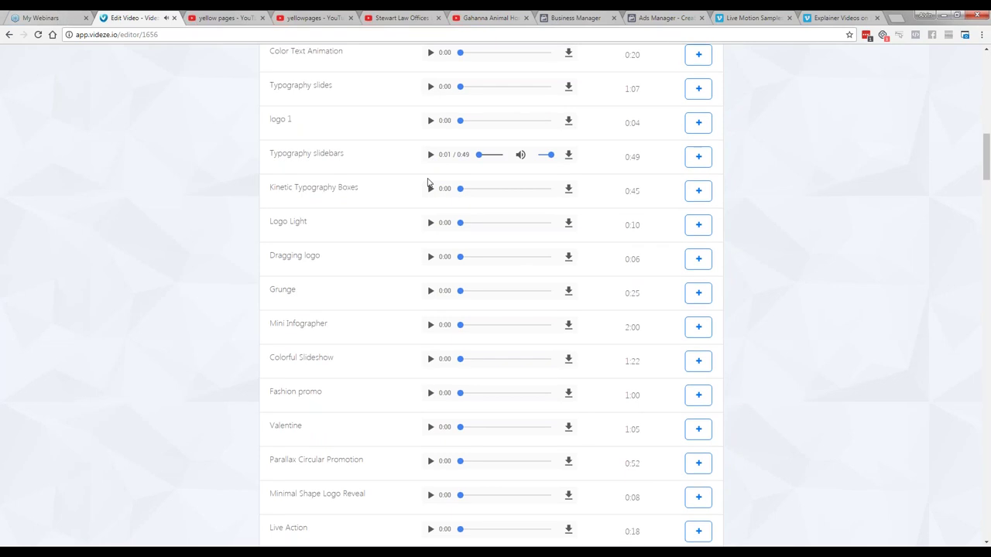
{"action": "scroll", "coordinate": [426, 183], "scroll_direction": "down", "scroll_amount": 3}
{"action": "scroll", "coordinate": [425, 183], "scroll_direction": "down", "scroll_amount": 1}
{"action": "left_click", "coordinate": [431, 154]}
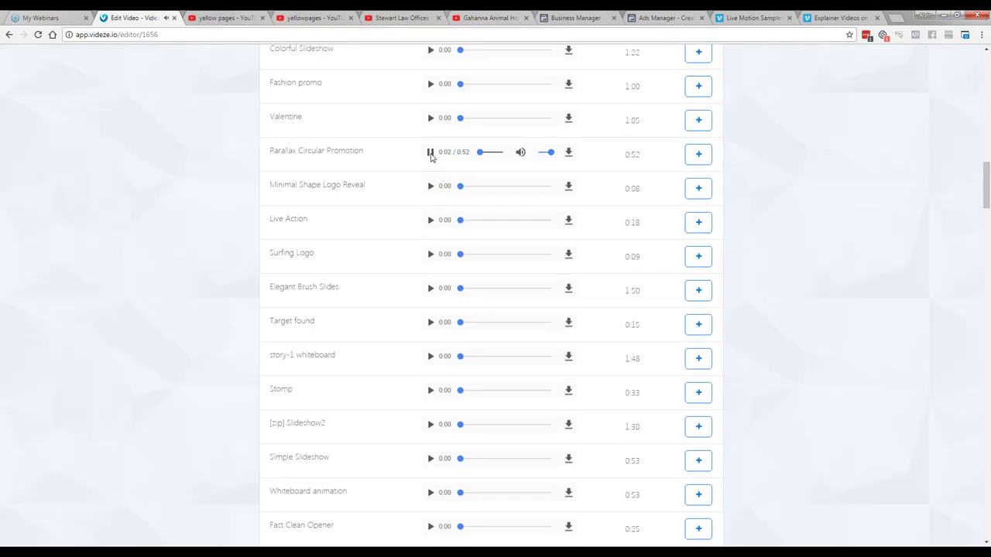
{"action": "left_click", "coordinate": [431, 154]}
Step: View the option for uploading your own audio, and return to the Music Library to browse its tracks
{"action": "scroll", "coordinate": [987, 202], "scroll_direction": "up", "scroll_amount": 1}
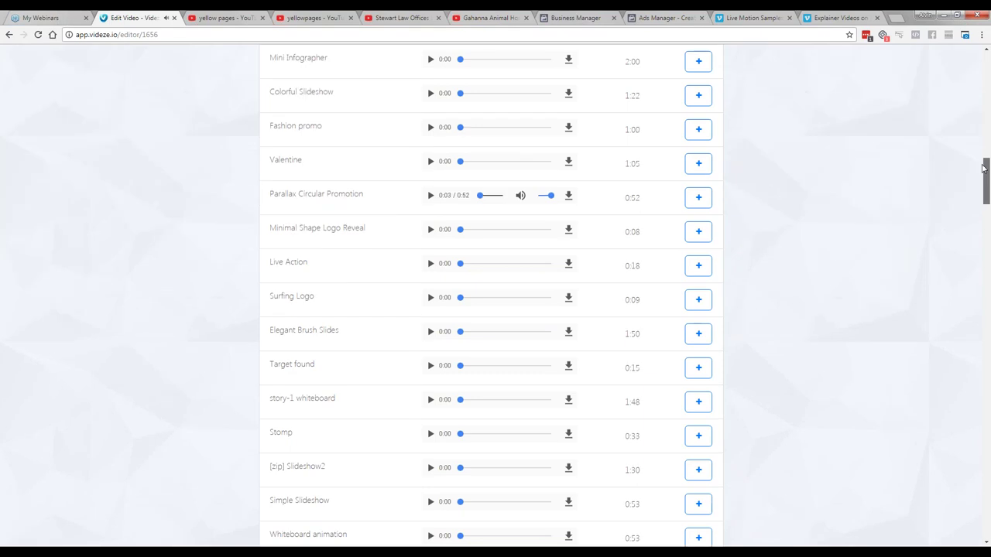
{"action": "left_click_drag", "start_coordinate": [985, 168], "coordinate": [985, 58]}
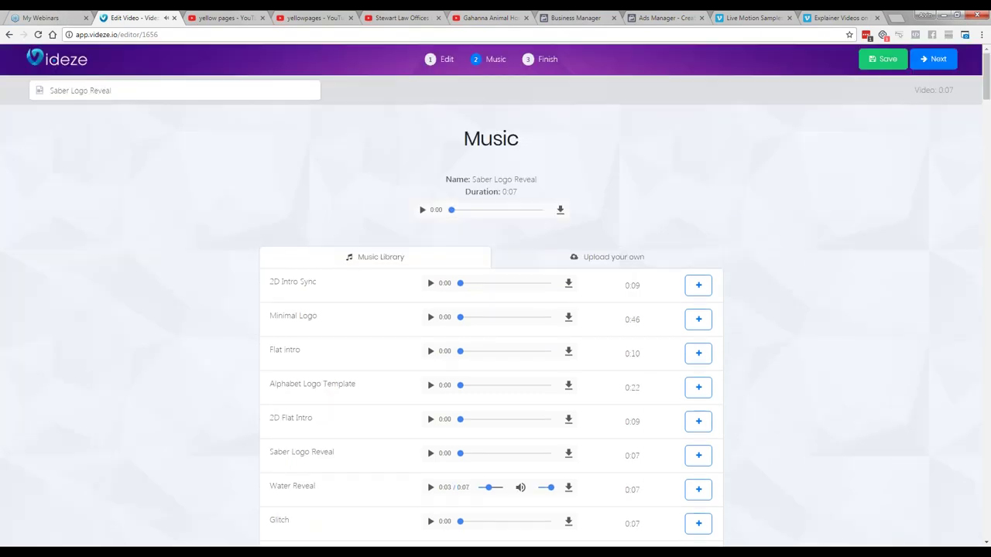
{"action": "left_click", "coordinate": [611, 257]}
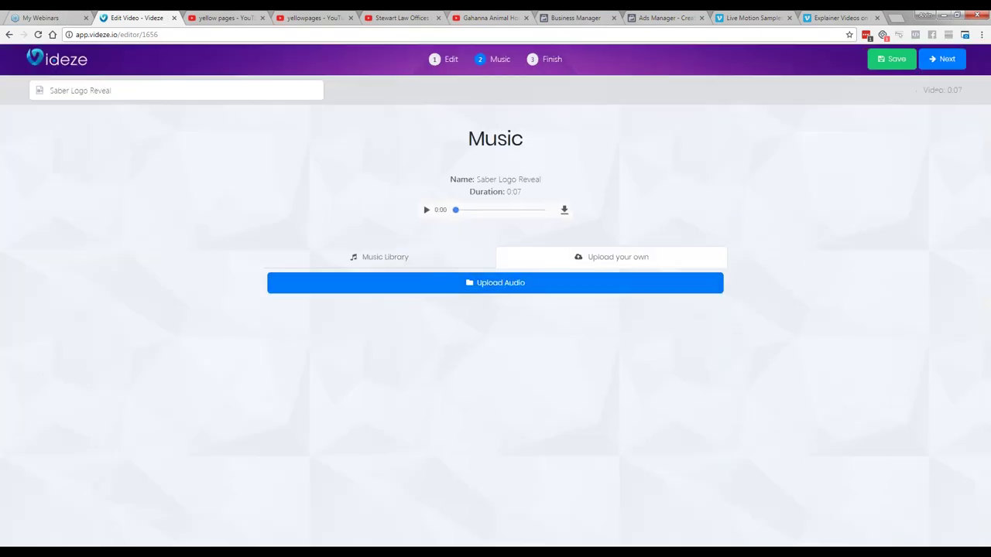
{"action": "left_click", "coordinate": [424, 263]}
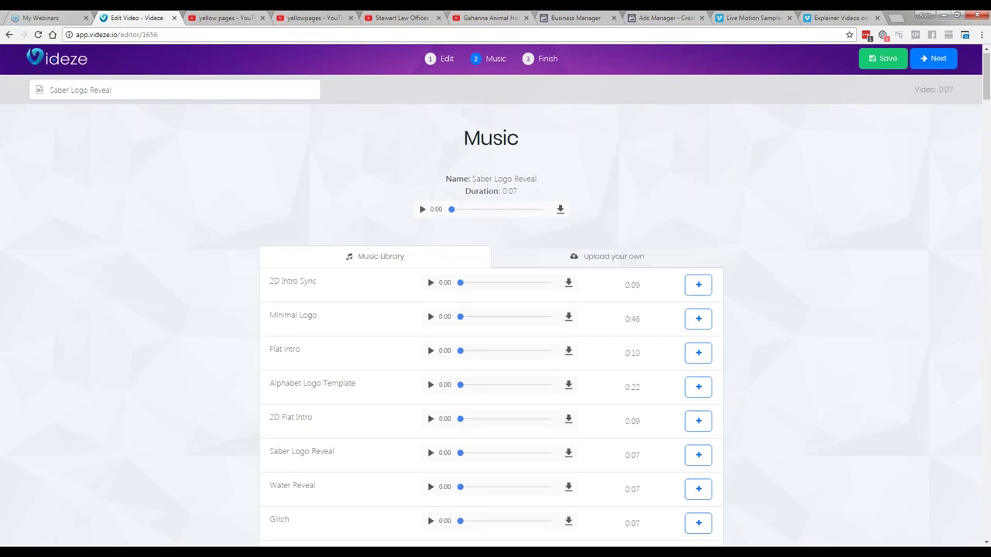
{"action": "scroll", "coordinate": [476, 337], "scroll_direction": "down", "scroll_amount": 10}
{"action": "scroll", "coordinate": [457, 236], "scroll_direction": "down", "scroll_amount": 2}
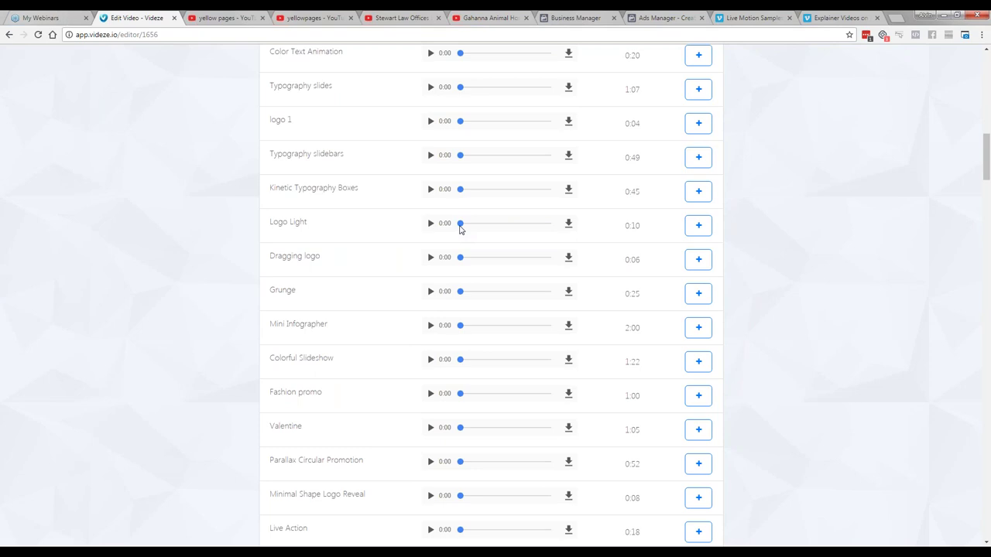
Step: Set Parallax Circular Promotion as the video's music and play a short part of the selected track
{"action": "scroll", "coordinate": [460, 229], "scroll_direction": "down", "scroll_amount": 1}
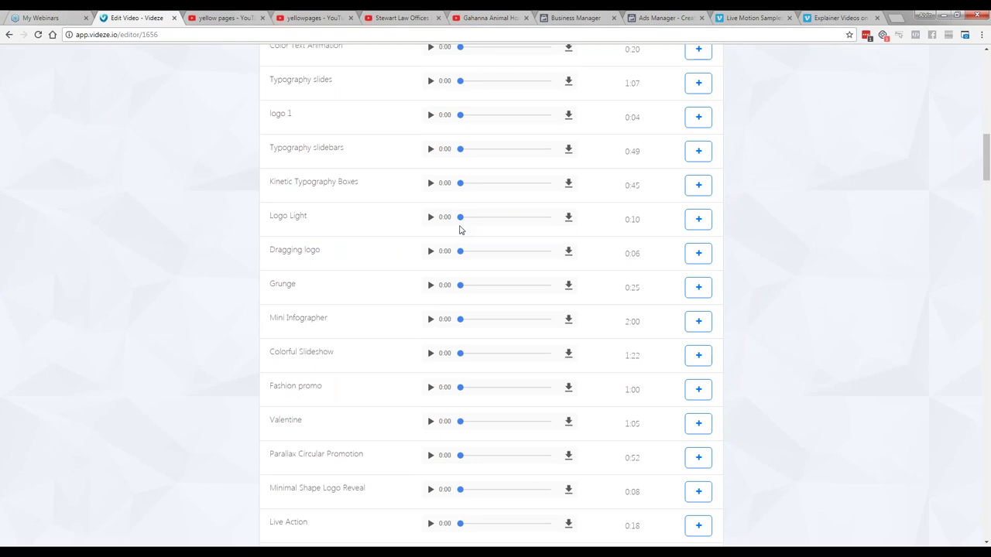
{"action": "scroll", "coordinate": [459, 230], "scroll_direction": "down", "scroll_amount": 3}
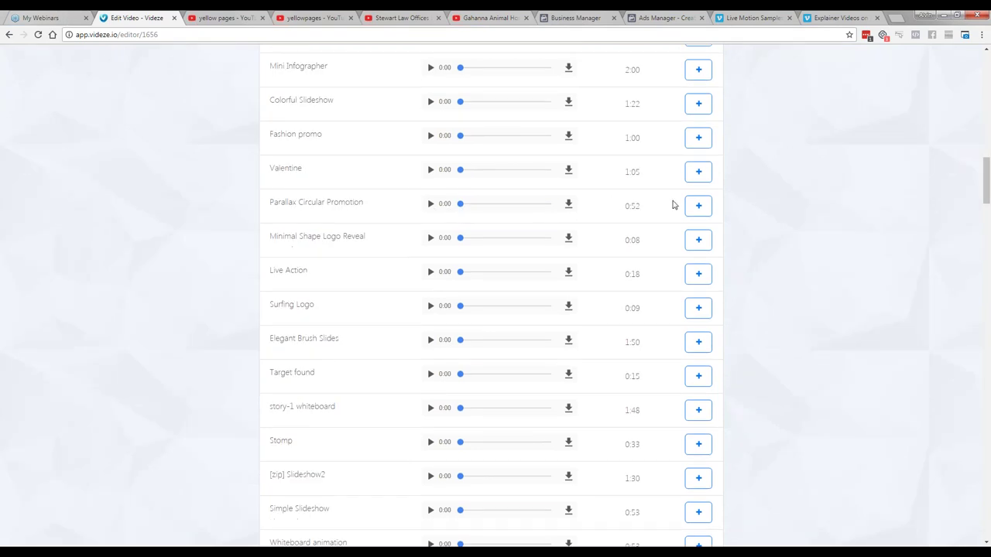
{"action": "left_click", "coordinate": [698, 205]}
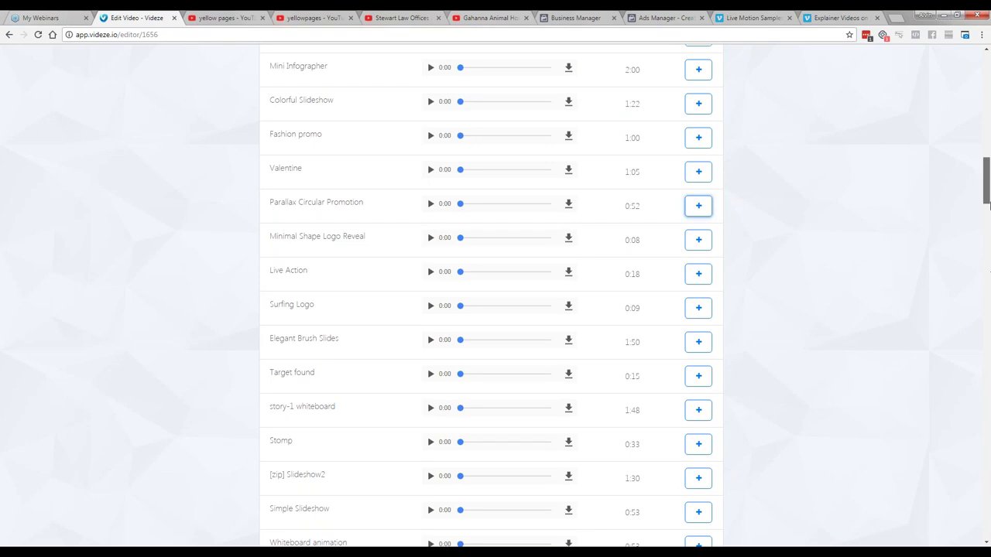
{"action": "left_click_drag", "start_coordinate": [987, 202], "coordinate": [985, 74]}
{"action": "left_click", "coordinate": [422, 210]}
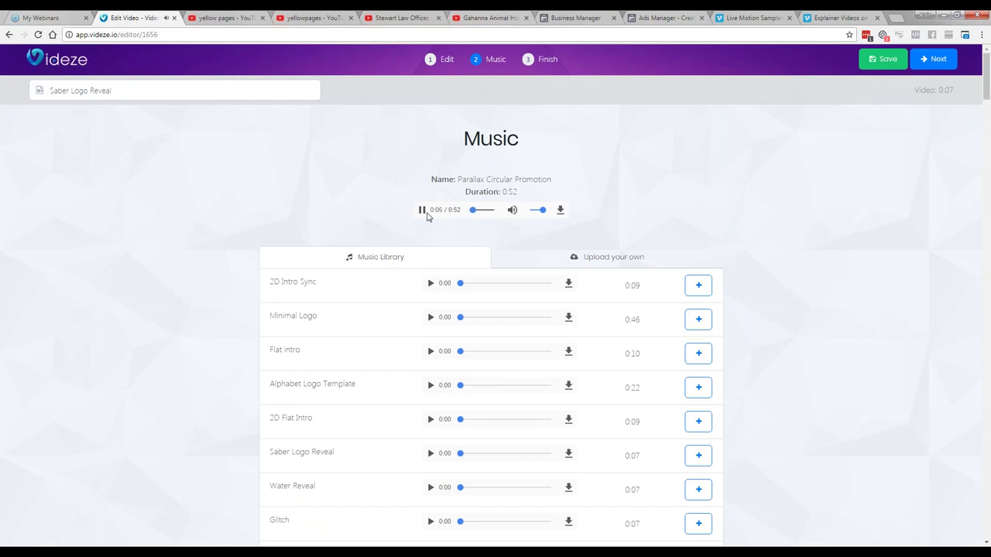
{"action": "left_click", "coordinate": [424, 211]}
Step: Find the Logo project track in the Music Library and listen to a brief sample of it
{"action": "scroll", "coordinate": [658, 195], "scroll_direction": "down", "scroll_amount": 2}
{"action": "scroll", "coordinate": [439, 326], "scroll_direction": "down", "scroll_amount": 3}
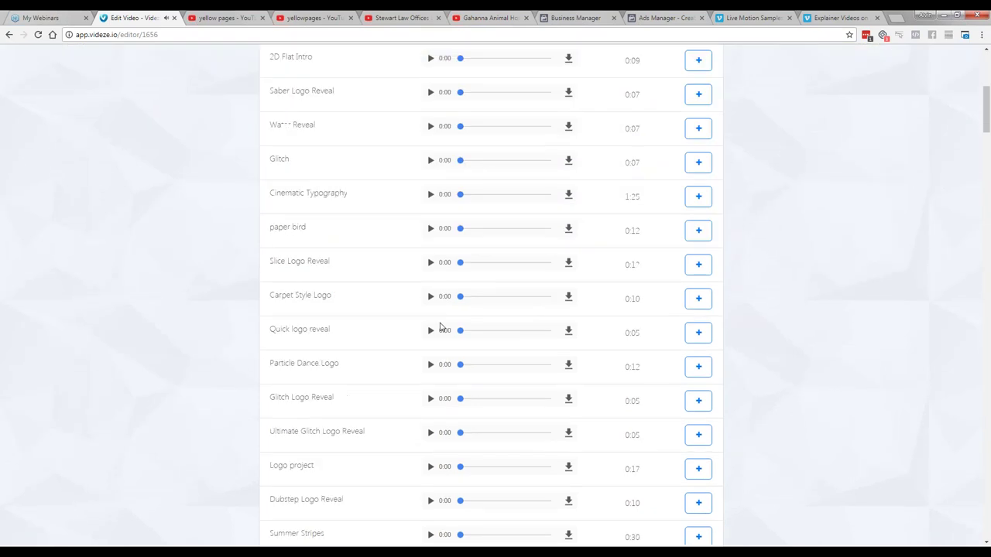
{"action": "scroll", "coordinate": [440, 327], "scroll_direction": "down", "scroll_amount": 2}
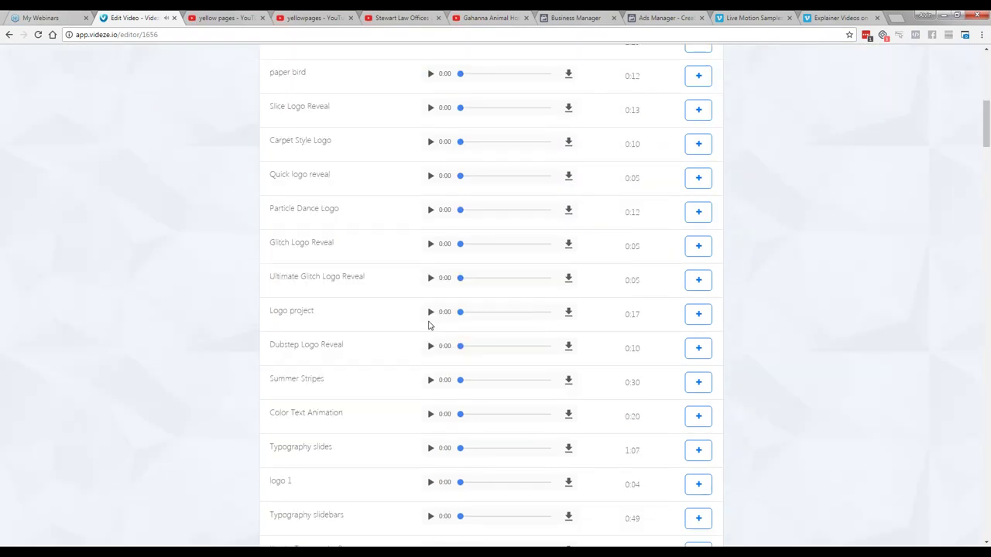
{"action": "scroll", "coordinate": [434, 186], "scroll_direction": "down", "scroll_amount": 1}
{"action": "left_click", "coordinate": [431, 209]}
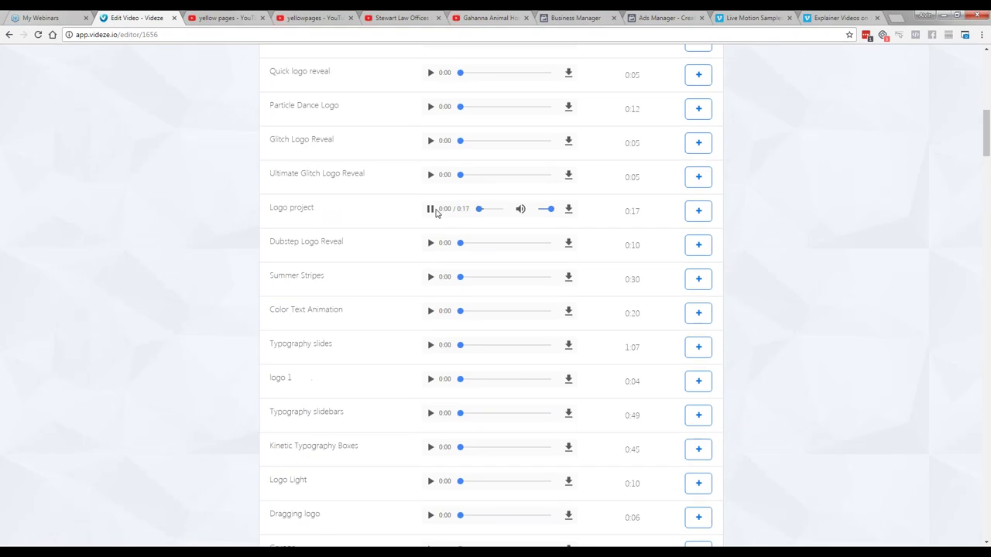
{"action": "left_click", "coordinate": [433, 210]}
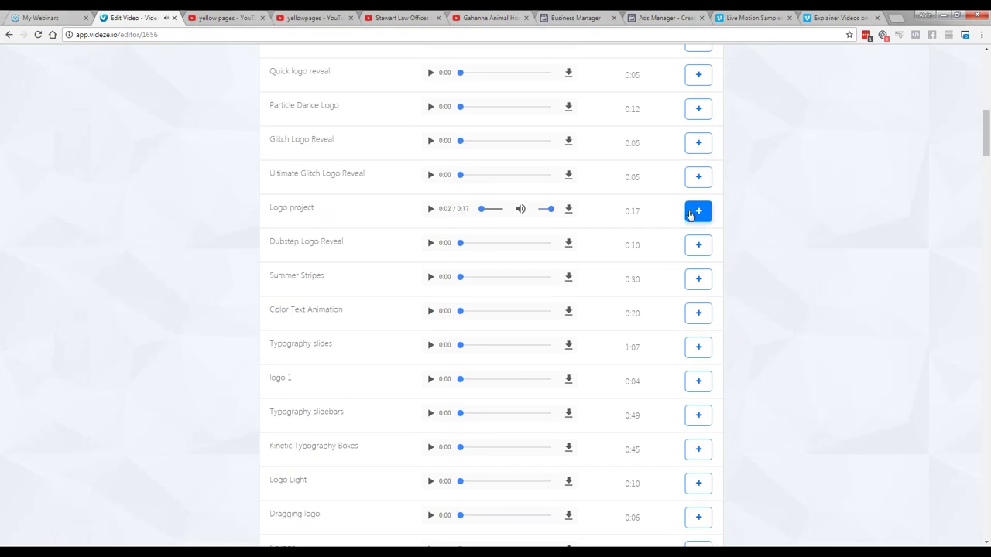
Step: Sample the Typography slidebars, Kinetic Typography Boxes, Left side - Photo Slideshow - Clean and Slide Bars tracks
{"action": "scroll", "coordinate": [570, 262], "scroll_direction": "down", "scroll_amount": 3}
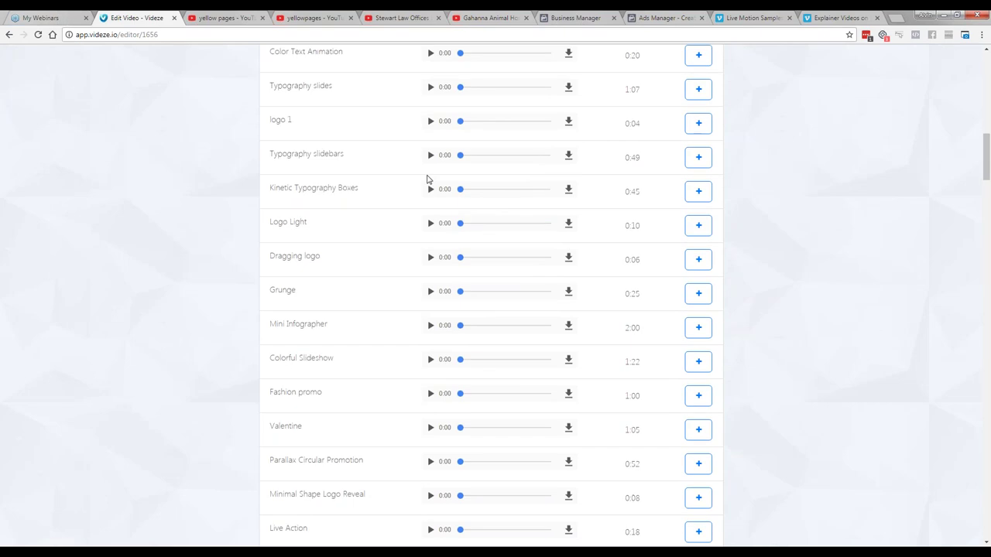
{"action": "left_click", "coordinate": [428, 158]}
{"action": "left_click", "coordinate": [430, 188]}
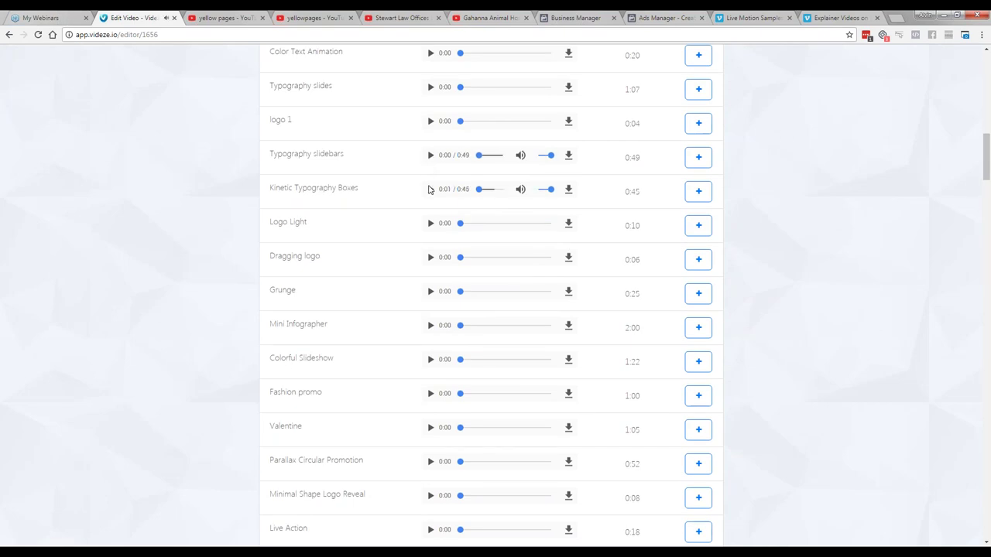
{"action": "scroll", "coordinate": [424, 206], "scroll_direction": "down", "scroll_amount": 10}
{"action": "left_click", "coordinate": [430, 232]}
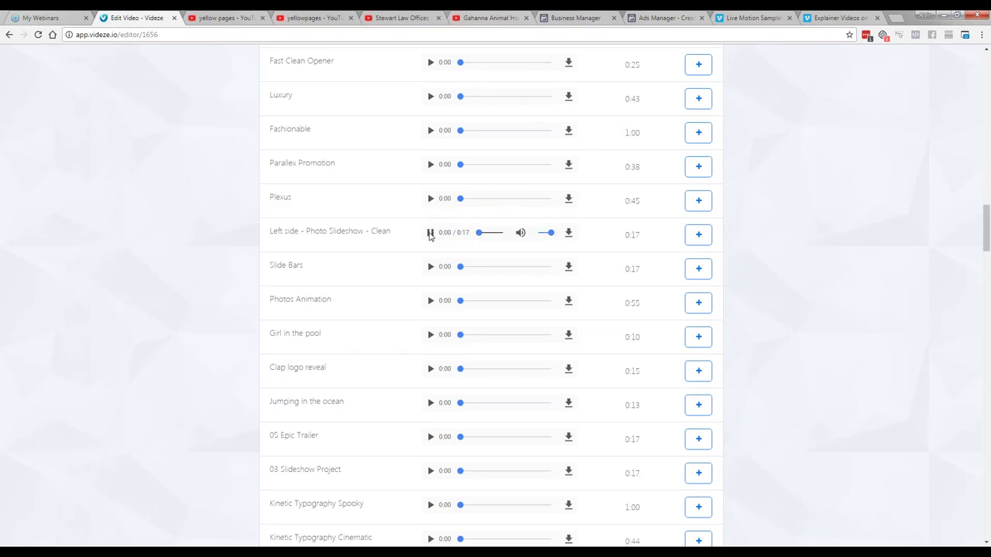
{"action": "left_click", "coordinate": [428, 268]}
{"action": "left_click", "coordinate": [425, 271]}
Step: Set 05 Epic Trailer as the video's music and play a few seconds of the selected track
{"action": "scroll", "coordinate": [424, 273], "scroll_direction": "down", "scroll_amount": 1}
{"action": "scroll", "coordinate": [424, 273], "scroll_direction": "down", "scroll_amount": 3}
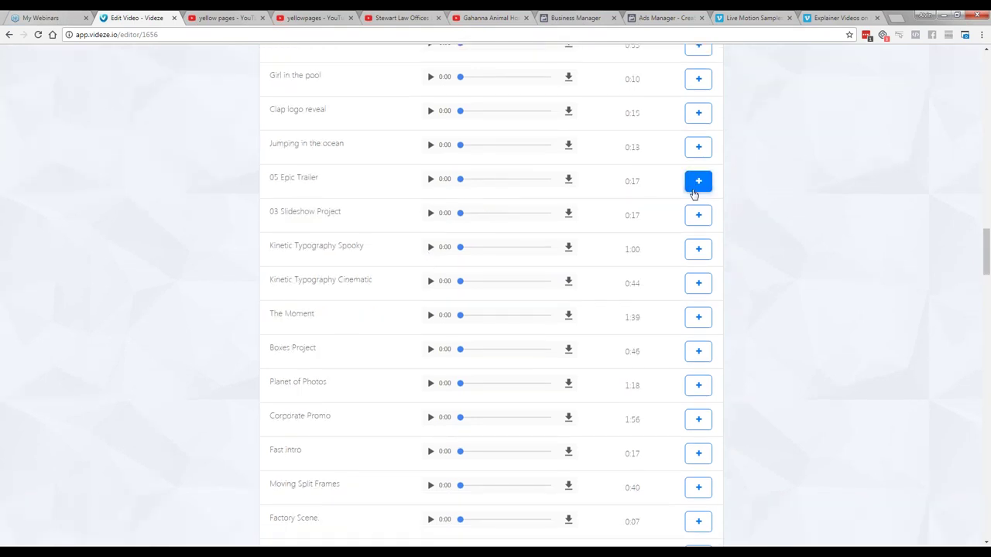
{"action": "left_click", "coordinate": [697, 191]}
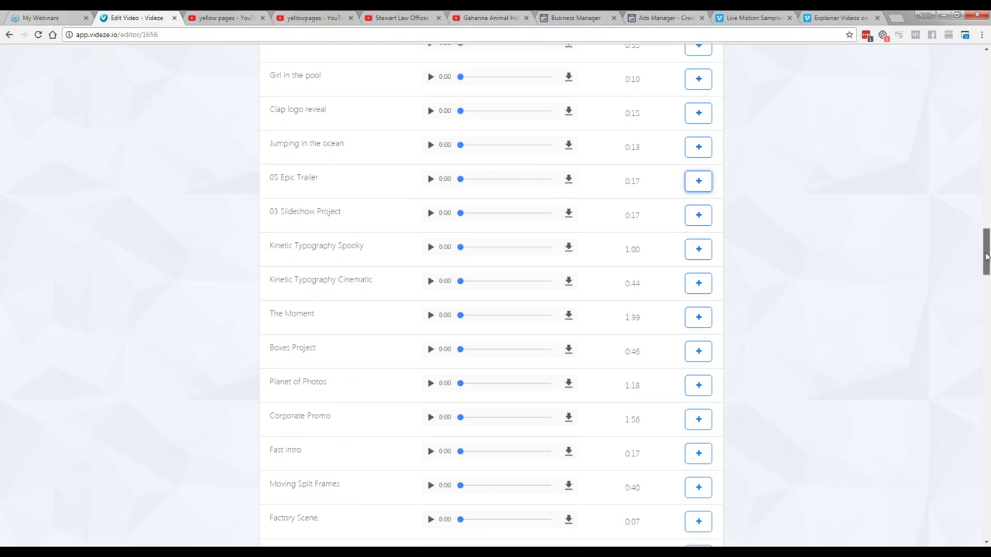
{"action": "left_click_drag", "start_coordinate": [986, 257], "coordinate": [987, 60]}
{"action": "left_click", "coordinate": [422, 210]}
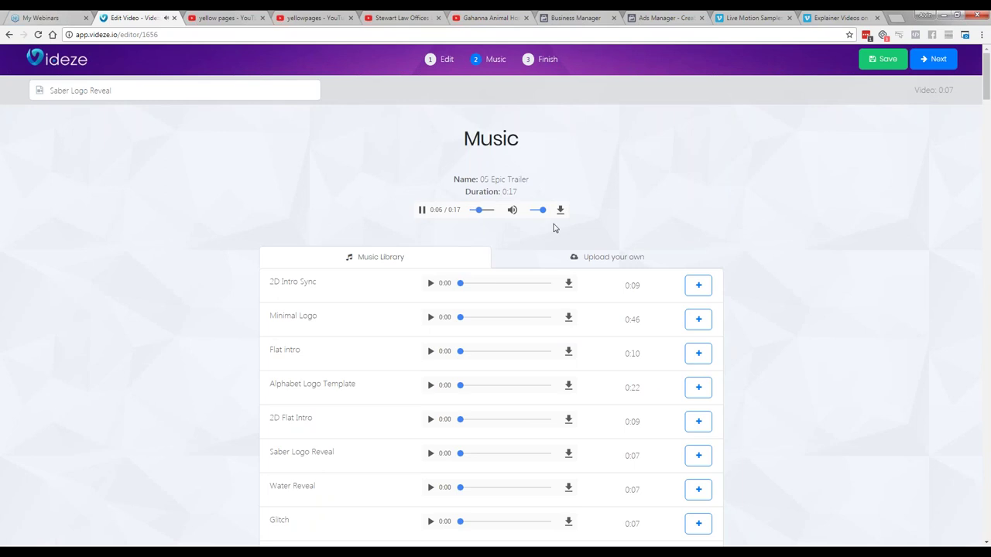
{"action": "left_click", "coordinate": [421, 209]}
Step: Listen to the 2D Intro Sync track and a short part of the Saber Logo Reveal track
{"action": "scroll", "coordinate": [208, 328], "scroll_direction": "down", "scroll_amount": 1}
{"action": "left_click", "coordinate": [430, 231]}
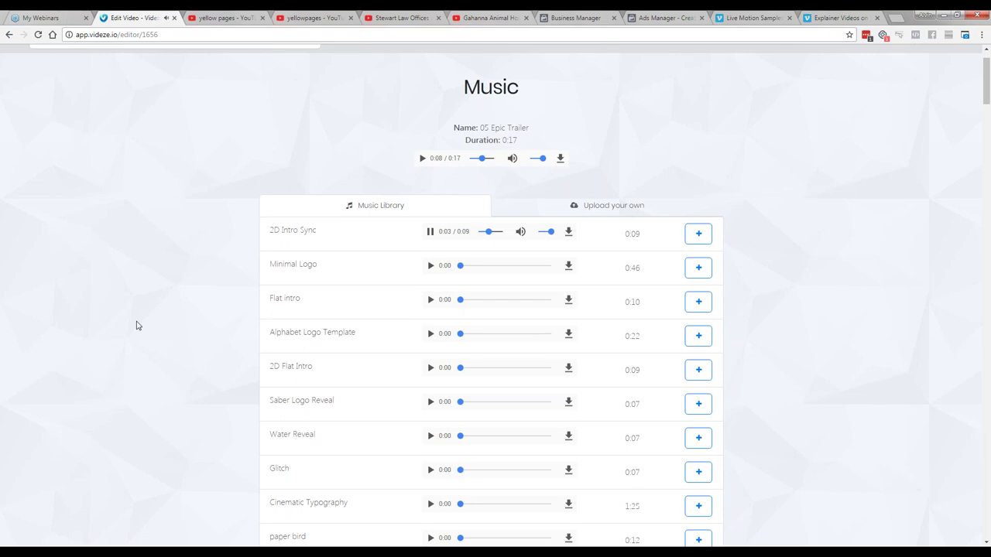
{"action": "scroll", "coordinate": [136, 325], "scroll_direction": "down", "scroll_amount": 1}
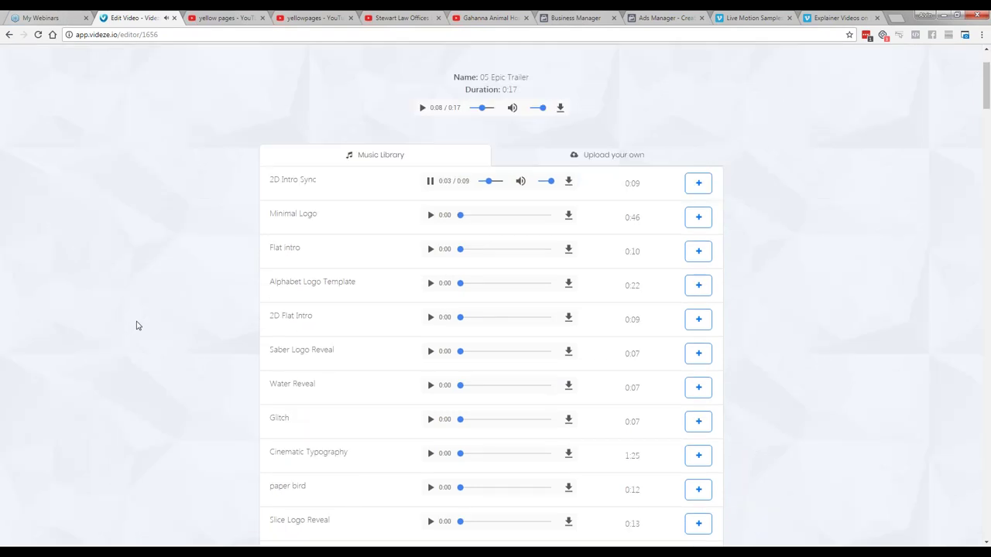
{"action": "scroll", "coordinate": [136, 325], "scroll_direction": "down", "scroll_amount": 1}
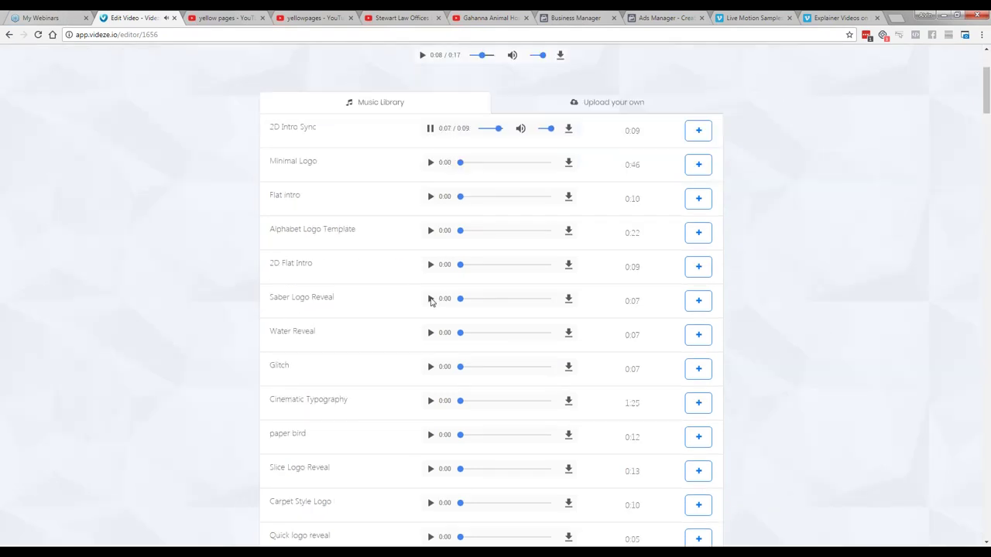
{"action": "left_click", "coordinate": [430, 298]}
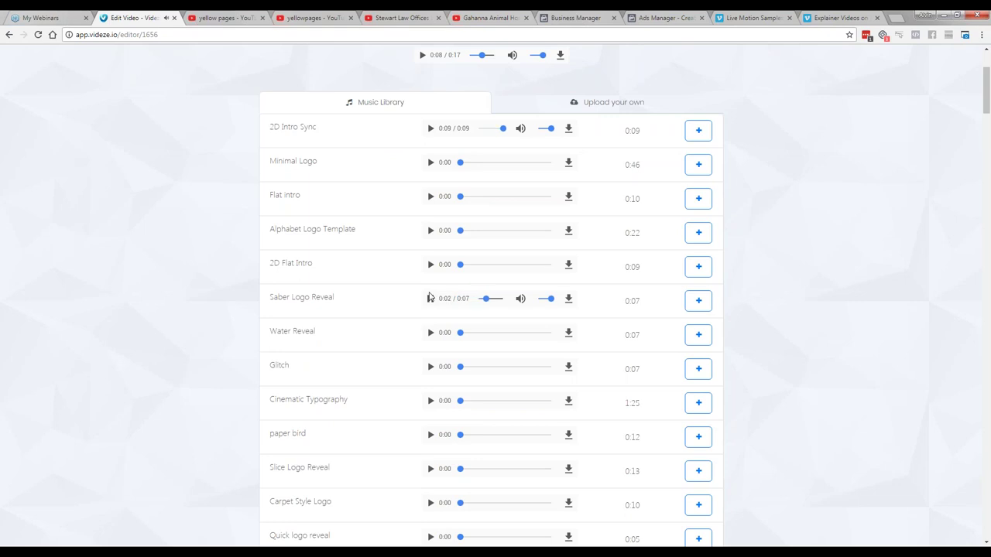
{"action": "left_click", "coordinate": [430, 300]}
Step: Sample the Alphabet Logo Template track and set it as the video's music
{"action": "scroll", "coordinate": [153, 370], "scroll_direction": "down", "scroll_amount": 1}
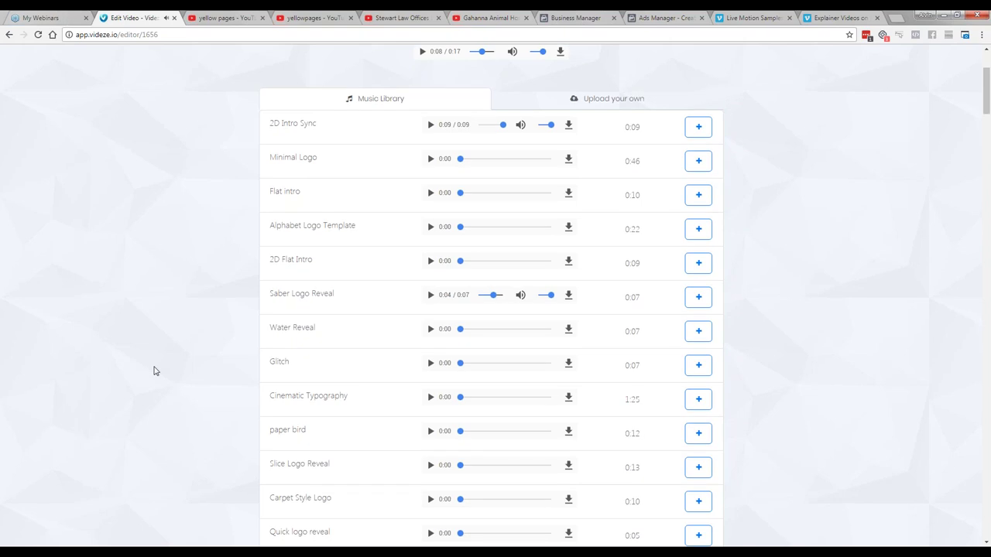
{"action": "scroll", "coordinate": [154, 370], "scroll_direction": "down", "scroll_amount": 2}
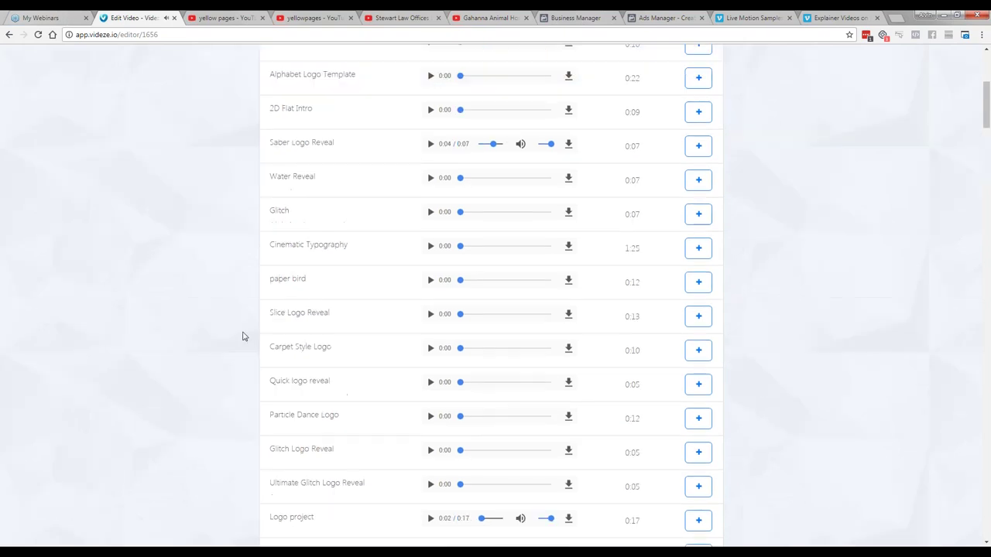
{"action": "left_click", "coordinate": [696, 214]}
{"action": "scroll", "coordinate": [695, 221], "scroll_direction": "up", "scroll_amount": 1}
{"action": "scroll", "coordinate": [694, 219], "scroll_direction": "up", "scroll_amount": 2}
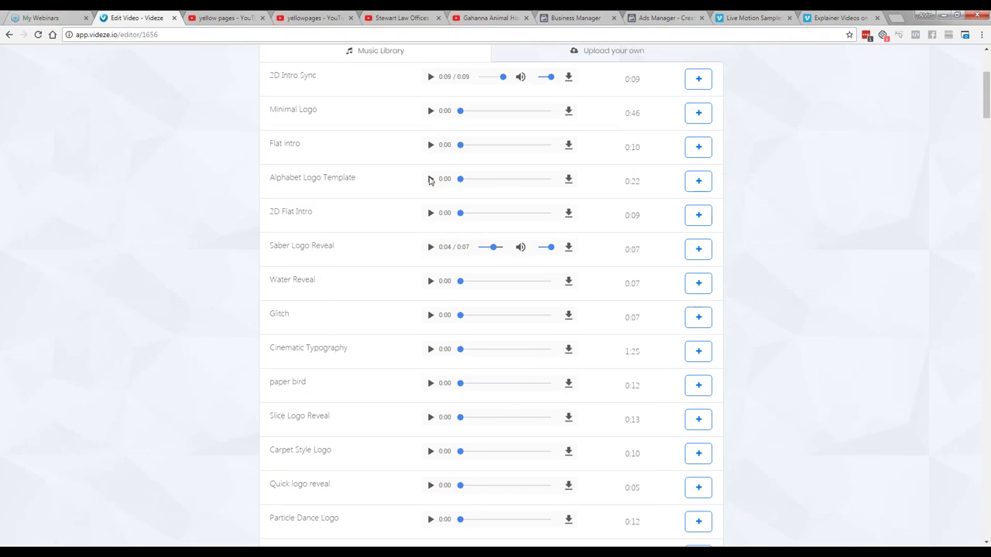
{"action": "left_click", "coordinate": [430, 180]}
{"action": "left_click", "coordinate": [698, 180]}
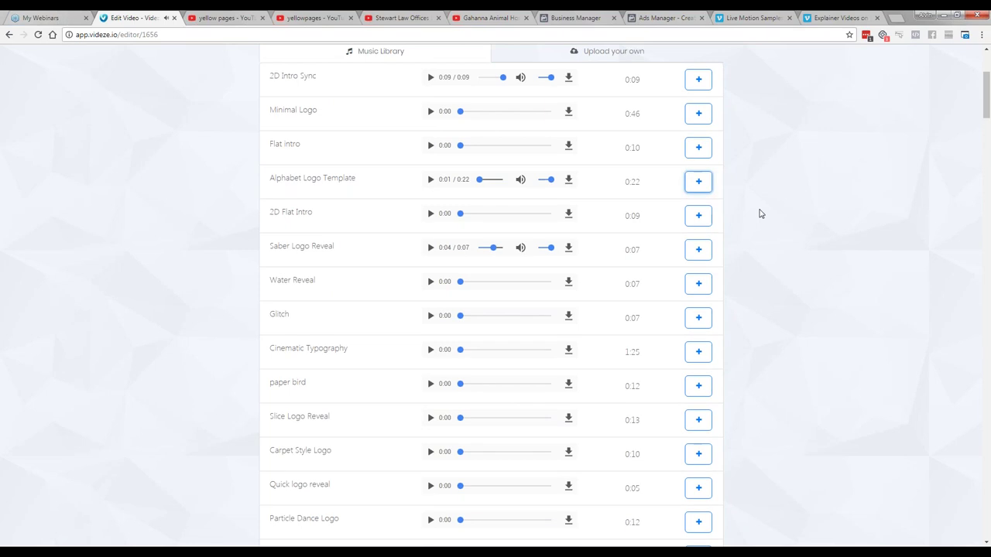
{"action": "scroll", "coordinate": [760, 213], "scroll_direction": "up", "scroll_amount": 3}
{"action": "scroll", "coordinate": [760, 213], "scroll_direction": "up", "scroll_amount": 1}
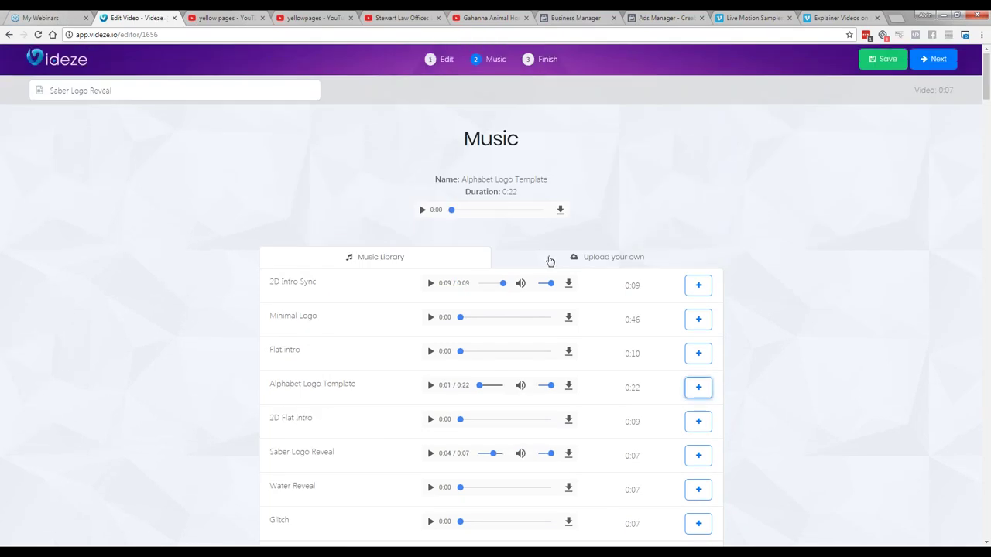
Step: View the option for uploading your own audio, and browse far down the Music Library before returning to the beginning of the page
{"action": "left_click", "coordinate": [547, 262]}
{"action": "left_click", "coordinate": [485, 262]}
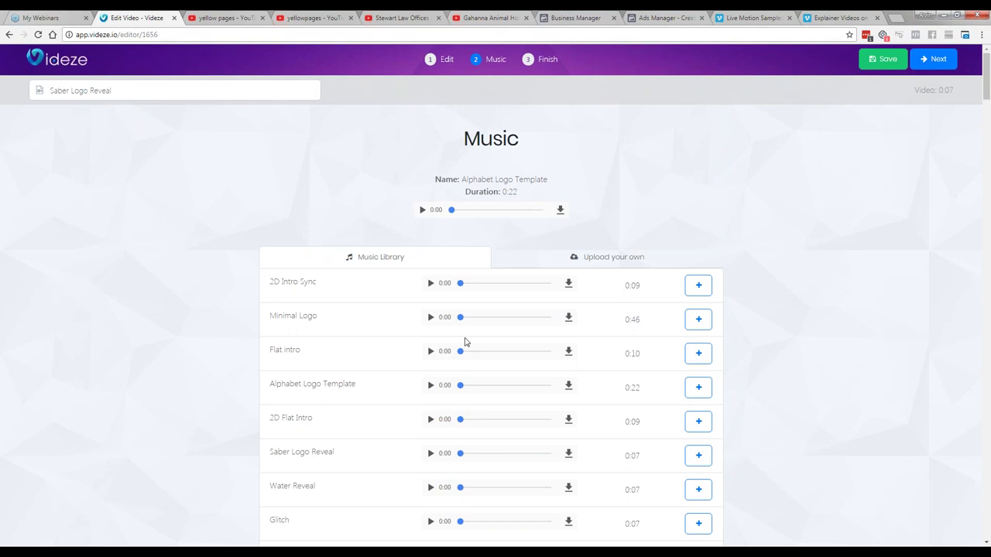
{"action": "scroll", "coordinate": [465, 317], "scroll_direction": "down", "scroll_amount": 3}
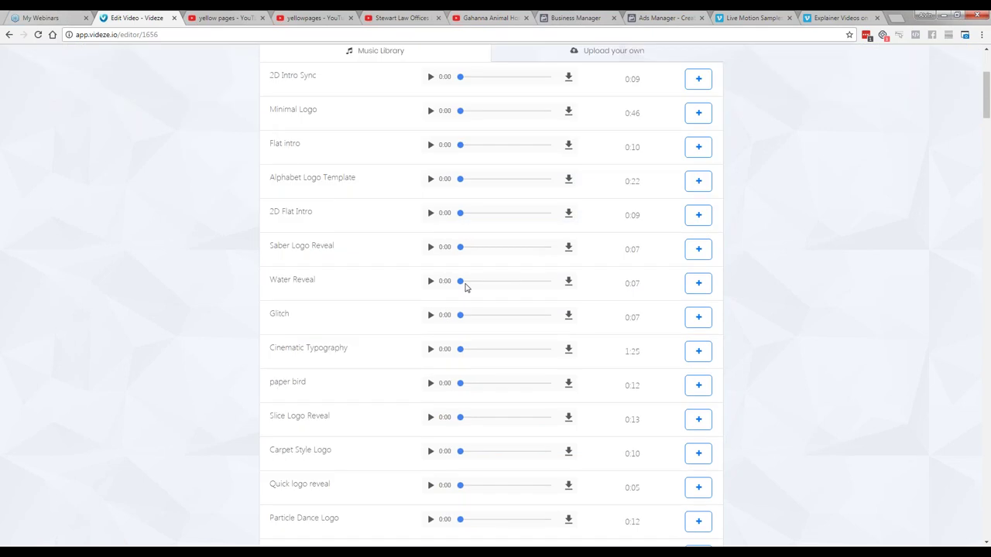
{"action": "scroll", "coordinate": [465, 287], "scroll_direction": "down", "scroll_amount": 6}
{"action": "scroll", "coordinate": [465, 287], "scroll_direction": "down", "scroll_amount": 15}
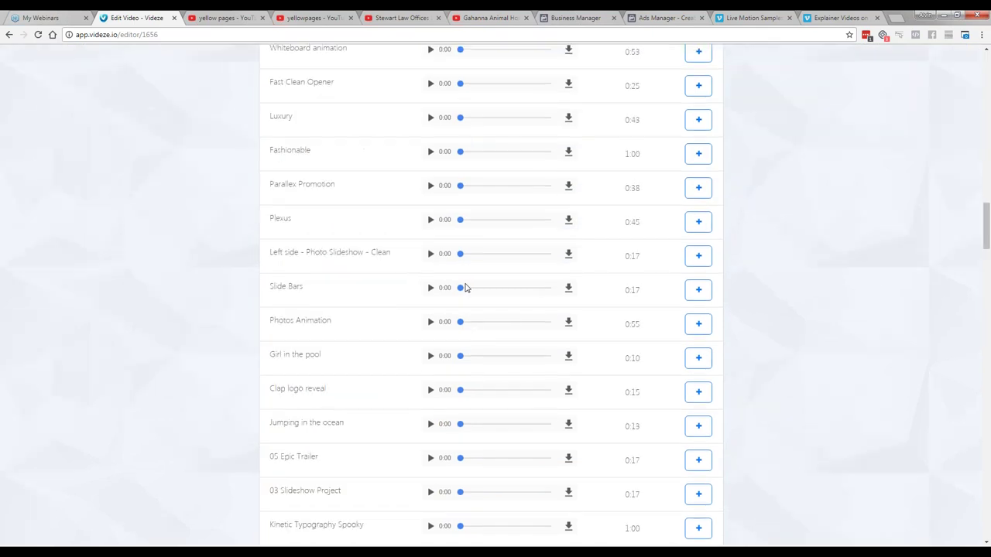
{"action": "scroll", "coordinate": [465, 287], "scroll_direction": "down", "scroll_amount": 20}
{"action": "key", "text": "Home"}
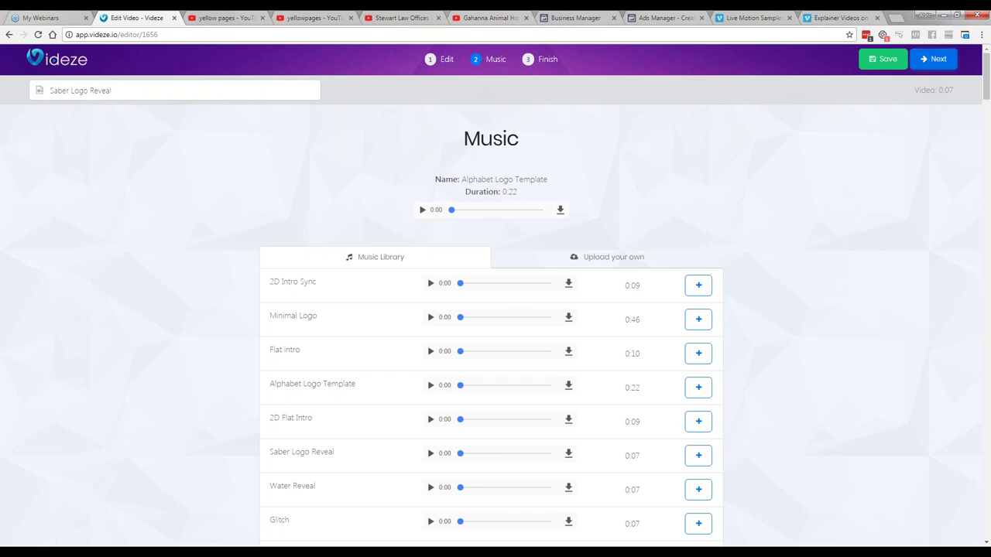
Step: Proceed to the final stage and start rendering the Saber Logo Reveal video
{"action": "left_click", "coordinate": [933, 59]}
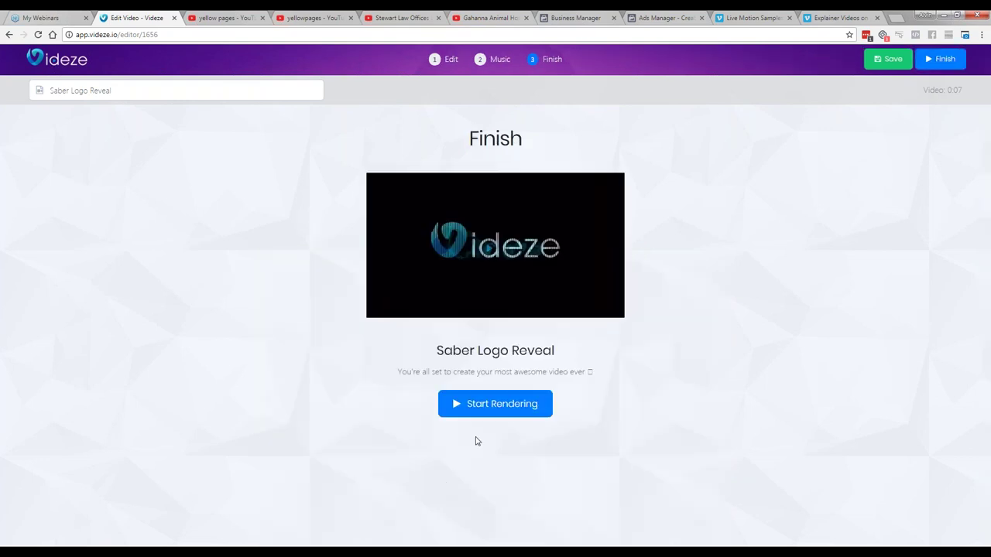
{"action": "left_click", "coordinate": [510, 410]}
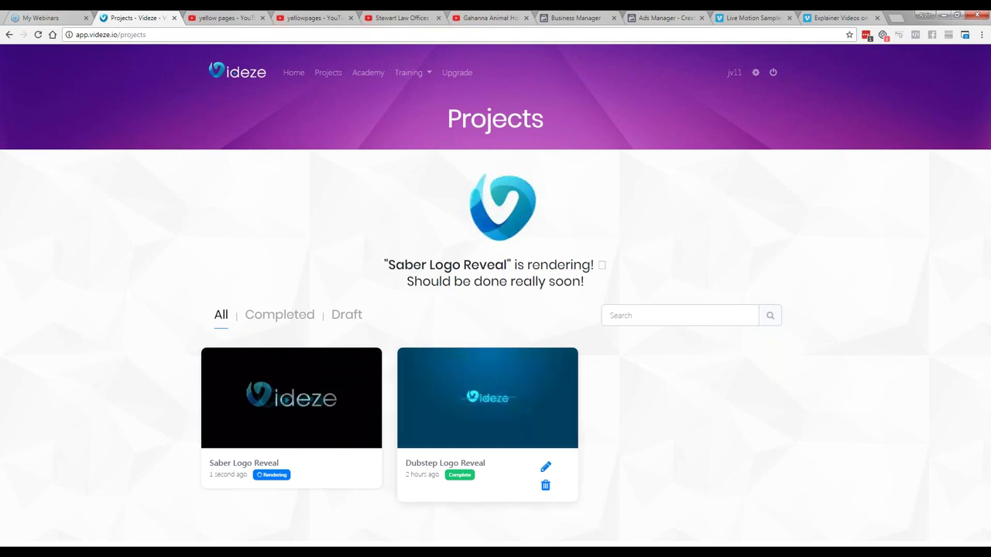
Step: Play the completed Dubstep Logo Reveal video from the projects and close its preview
{"action": "left_click", "coordinate": [487, 397]}
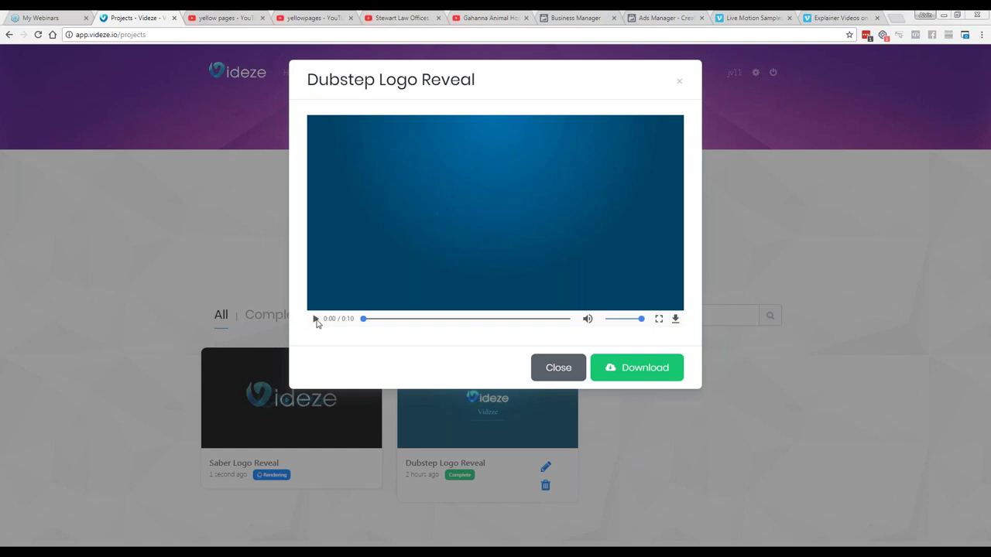
{"action": "left_click", "coordinate": [315, 318]}
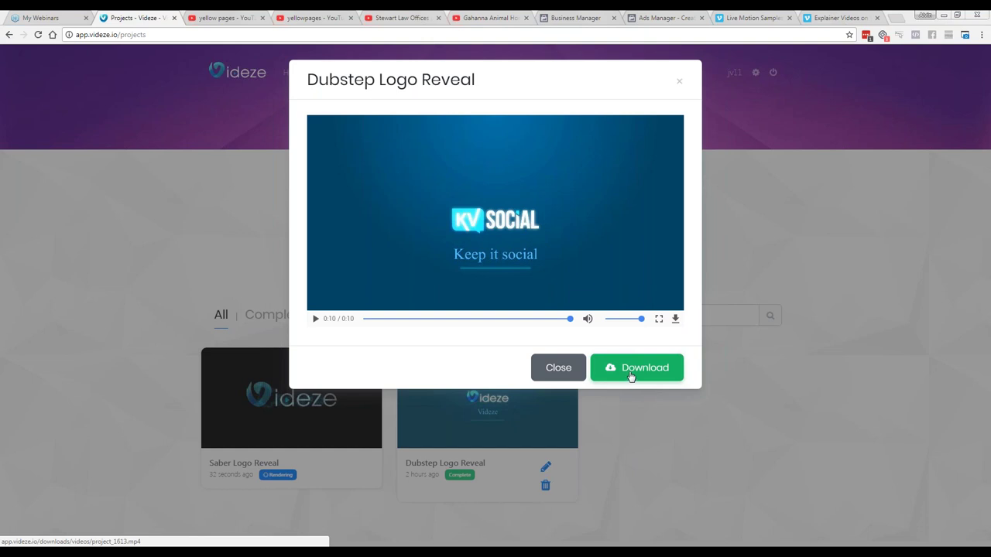
{"action": "left_click", "coordinate": [679, 82]}
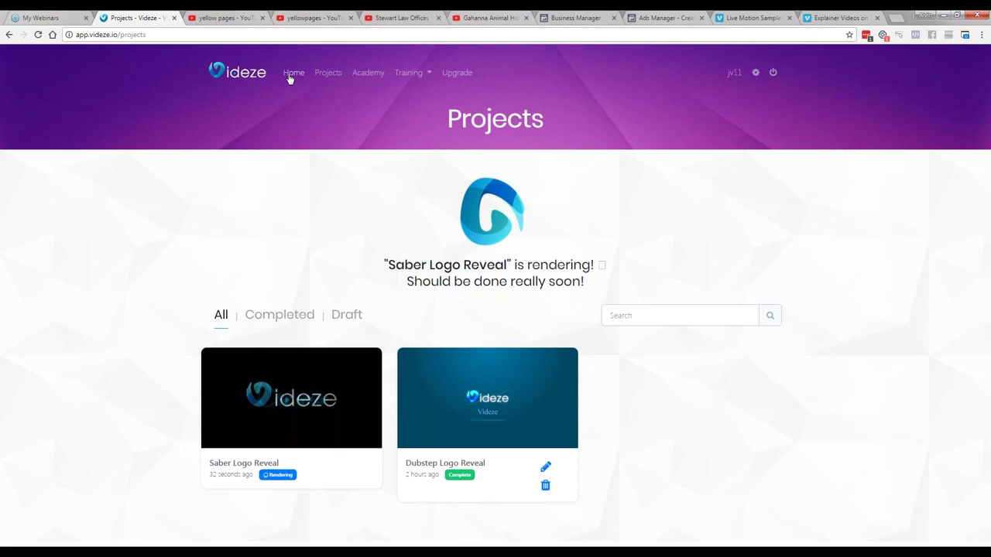
Step: Return to the home page's template catalogue and show the Motion Titles templates
{"action": "left_click", "coordinate": [293, 73]}
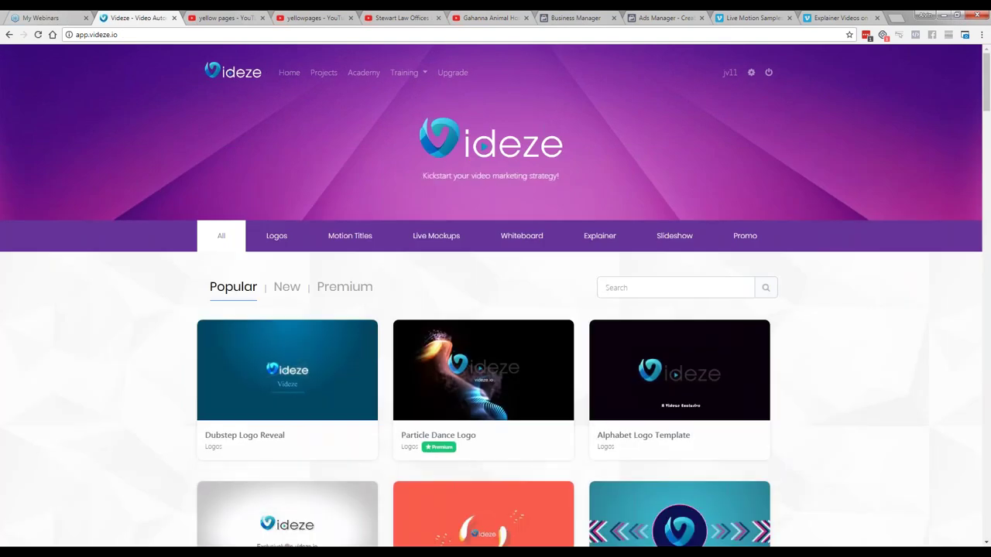
{"action": "left_click", "coordinate": [349, 242]}
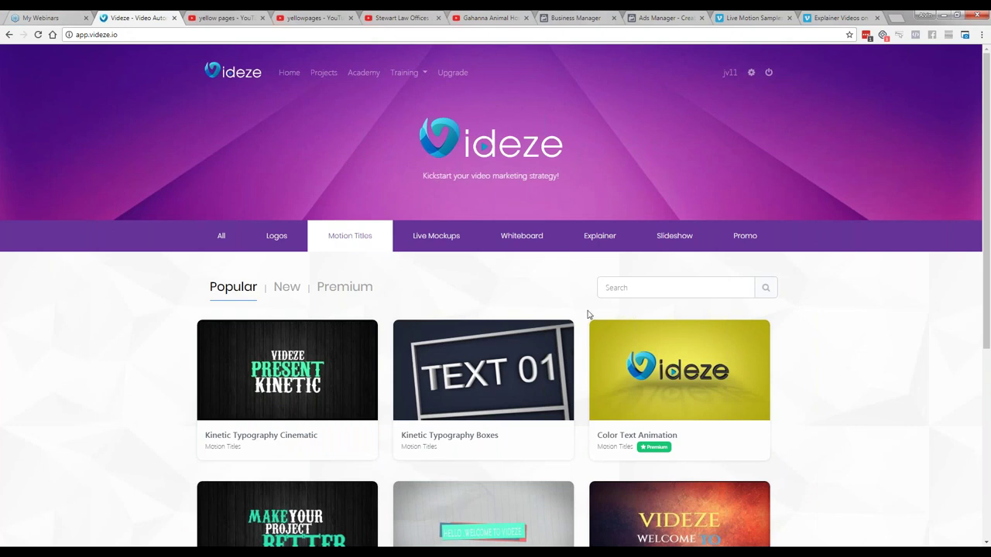
{"action": "mouse_move", "coordinate": [685, 376]}
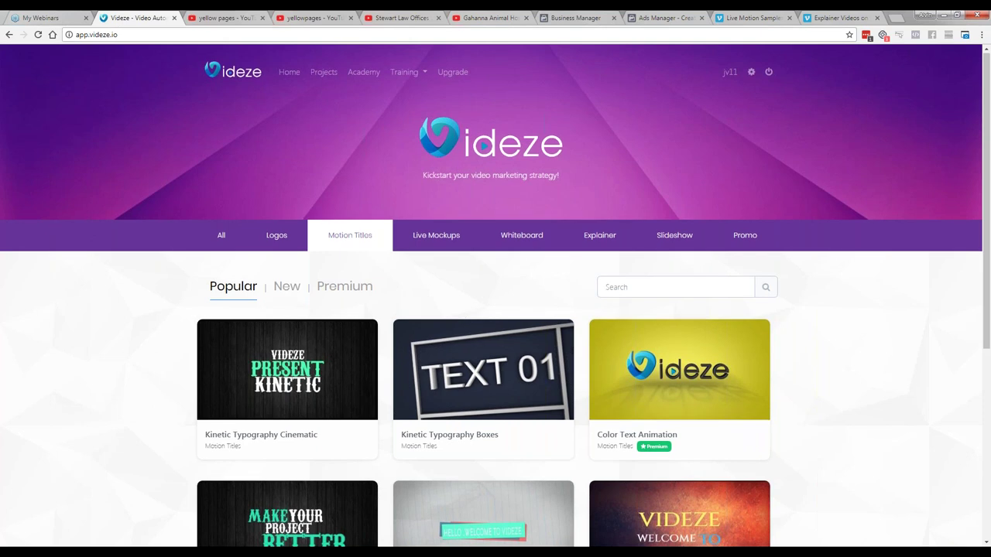
Step: Preview the "Kinetic typography on a notebook" template from the Motion Titles and create a video from it
{"action": "scroll", "coordinate": [347, 184], "scroll_direction": "down", "scroll_amount": 2}
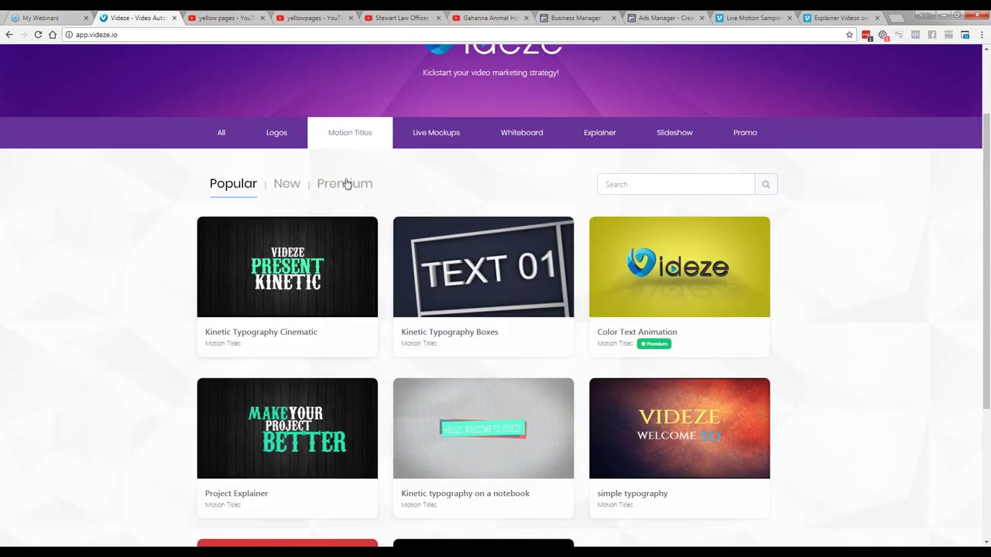
{"action": "scroll", "coordinate": [346, 184], "scroll_direction": "down", "scroll_amount": 1}
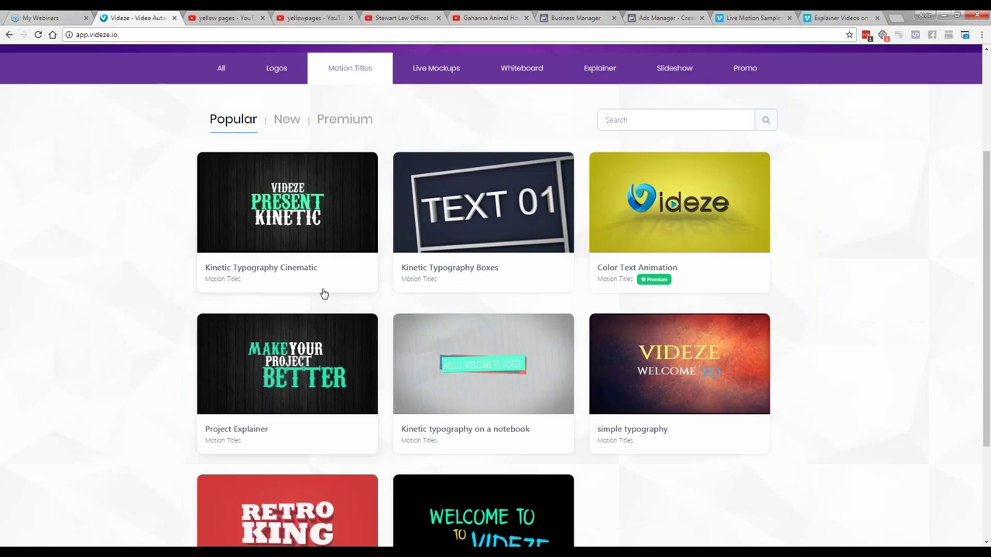
{"action": "mouse_move", "coordinate": [660, 285]}
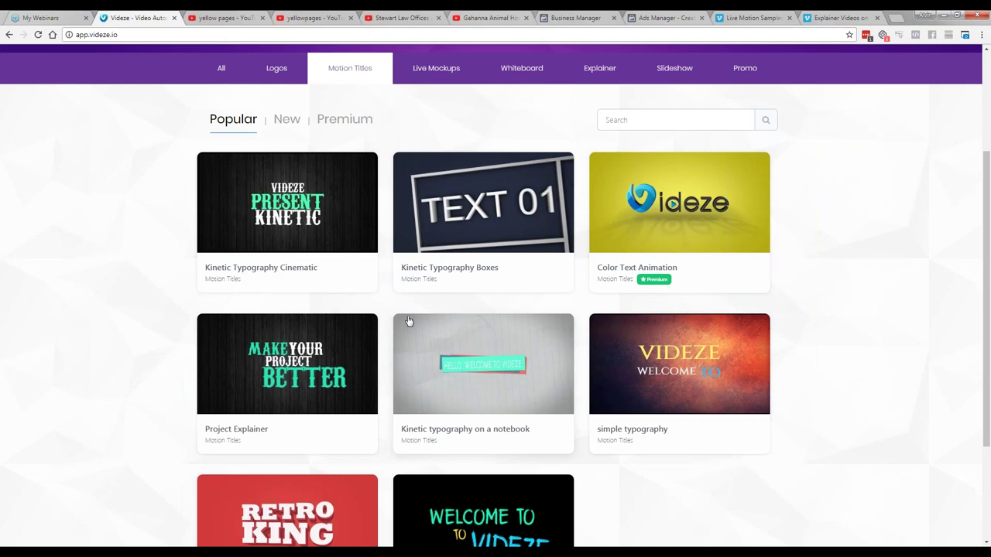
{"action": "scroll", "coordinate": [409, 321], "scroll_direction": "down", "scroll_amount": 1}
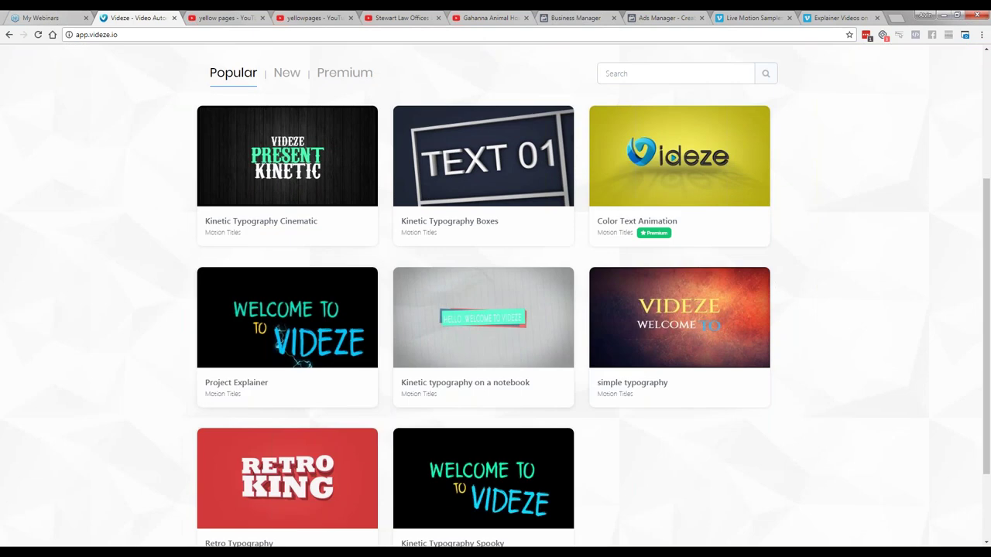
{"action": "scroll", "coordinate": [409, 321], "scroll_direction": "up", "scroll_amount": 2}
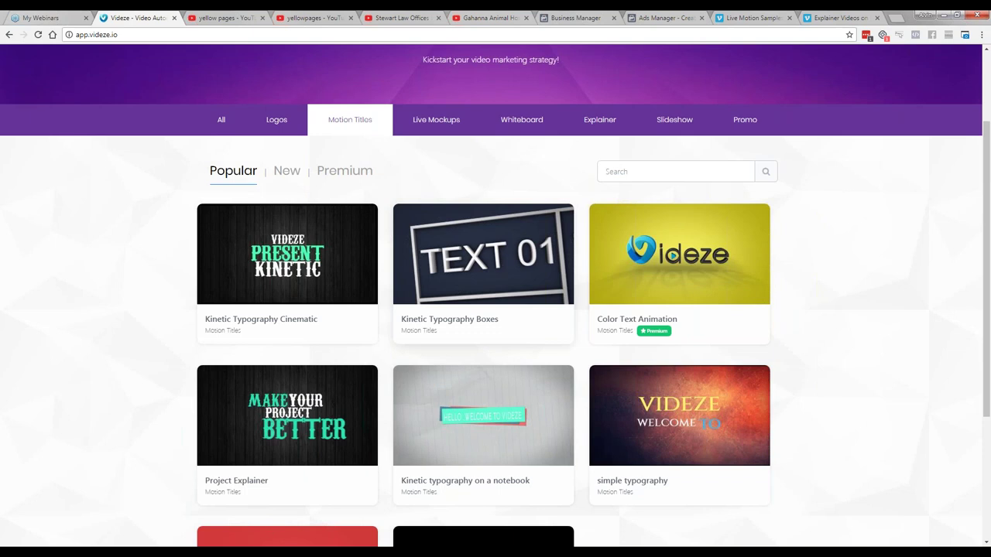
{"action": "left_click", "coordinate": [483, 418]}
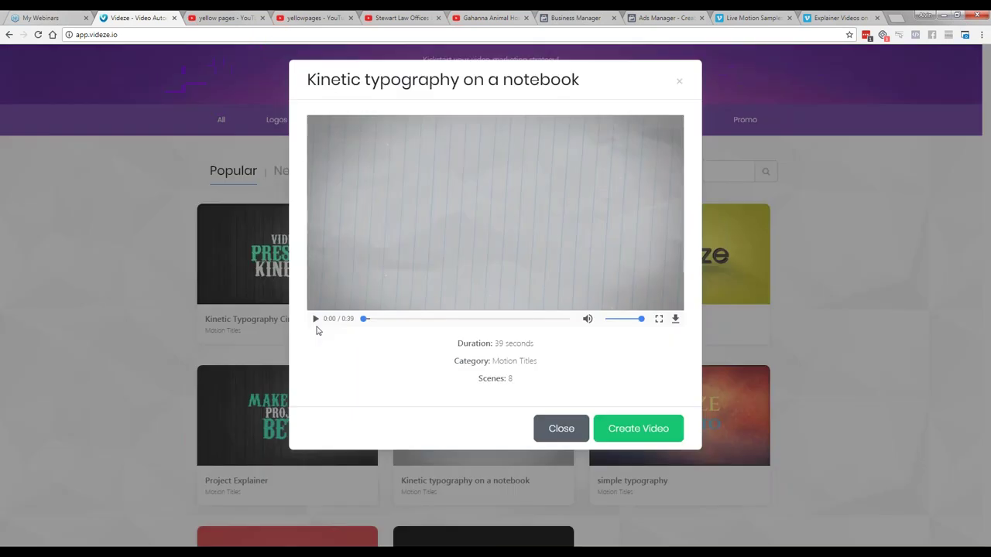
{"action": "left_click", "coordinate": [315, 319]}
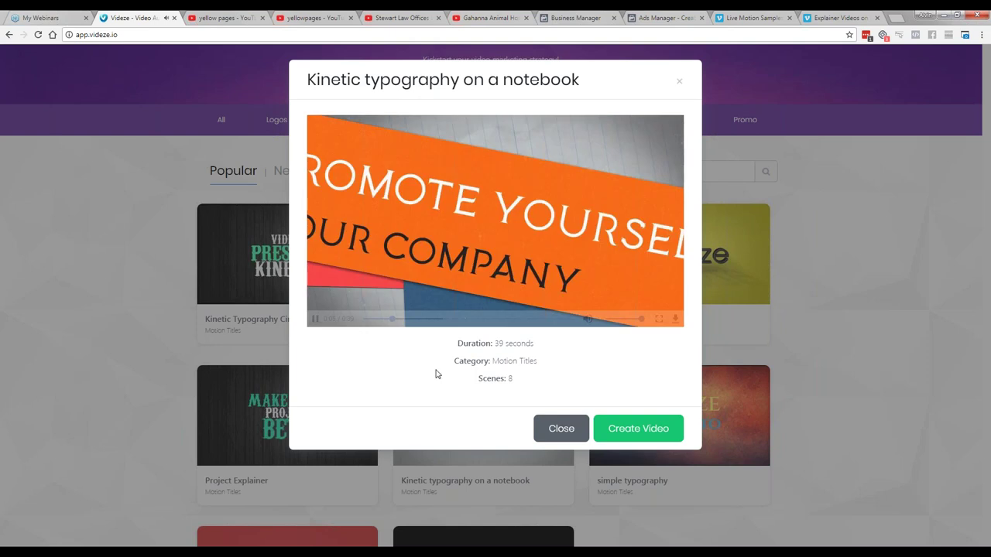
{"action": "left_click", "coordinate": [316, 319]}
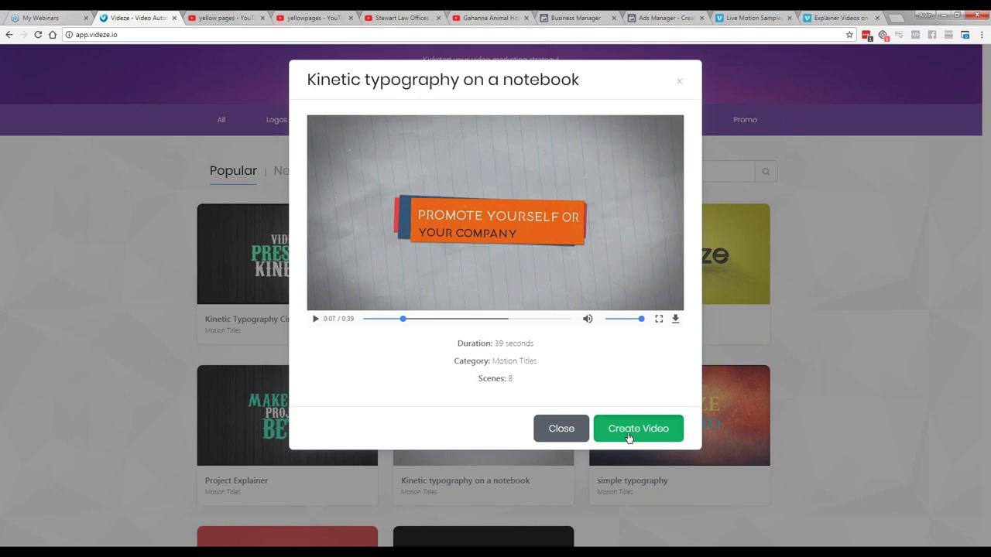
{"action": "left_click", "coordinate": [628, 434]}
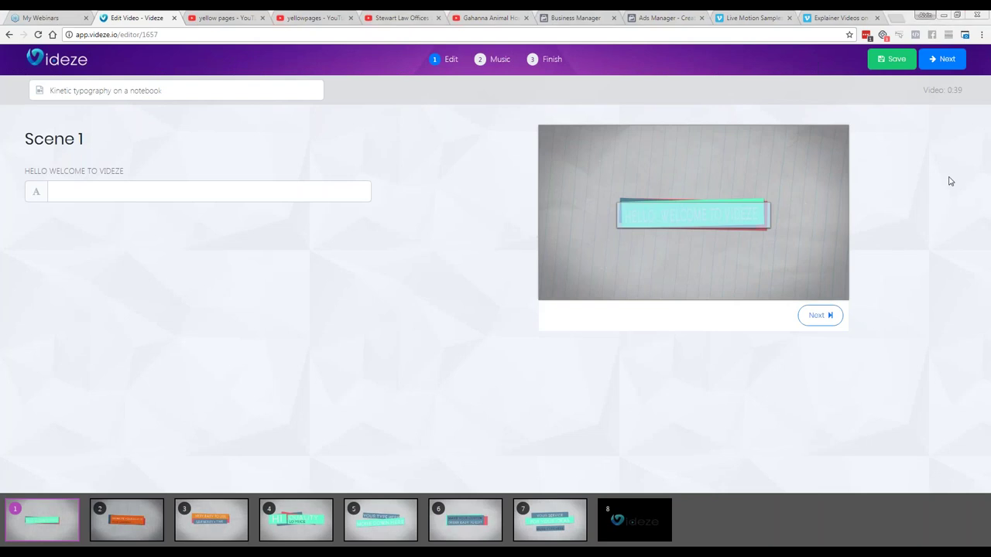
Step: Draw arrows on the screen pointing at the thumbnails of scenes 1 to 6, and clear the annotations
{"action": "left_click_drag", "start_coordinate": [60, 403], "coordinate": [29, 491]}
{"action": "left_click_drag", "start_coordinate": [4, 468], "coordinate": [58, 474]}
{"action": "left_click_drag", "start_coordinate": [161, 400], "coordinate": [124, 496]}
{"action": "left_click_drag", "start_coordinate": [120, 464], "coordinate": [186, 449]}
{"action": "mouse_move", "coordinate": [261, 399]}
{"action": "left_mouse_down"}
{"action": "mouse_move", "coordinate": [220, 496]}
{"action": "mouse_move", "coordinate": [264, 467]}
{"action": "left_mouse_up"}
{"action": "left_click_drag", "start_coordinate": [360, 400], "coordinate": [326, 490]}
{"action": "mouse_move", "coordinate": [304, 472]}
{"action": "left_mouse_down"}
{"action": "mouse_move", "coordinate": [325, 492]}
{"action": "mouse_move", "coordinate": [359, 462]}
{"action": "left_mouse_up"}
{"action": "mouse_move", "coordinate": [405, 409]}
{"action": "left_mouse_down"}
{"action": "mouse_move", "coordinate": [399, 489]}
{"action": "mouse_move", "coordinate": [414, 466]}
{"action": "left_mouse_up"}
{"action": "mouse_move", "coordinate": [491, 418]}
{"action": "left_mouse_down"}
{"action": "mouse_move", "coordinate": [494, 468]}
{"action": "mouse_move", "coordinate": [532, 451]}
{"action": "left_mouse_up"}
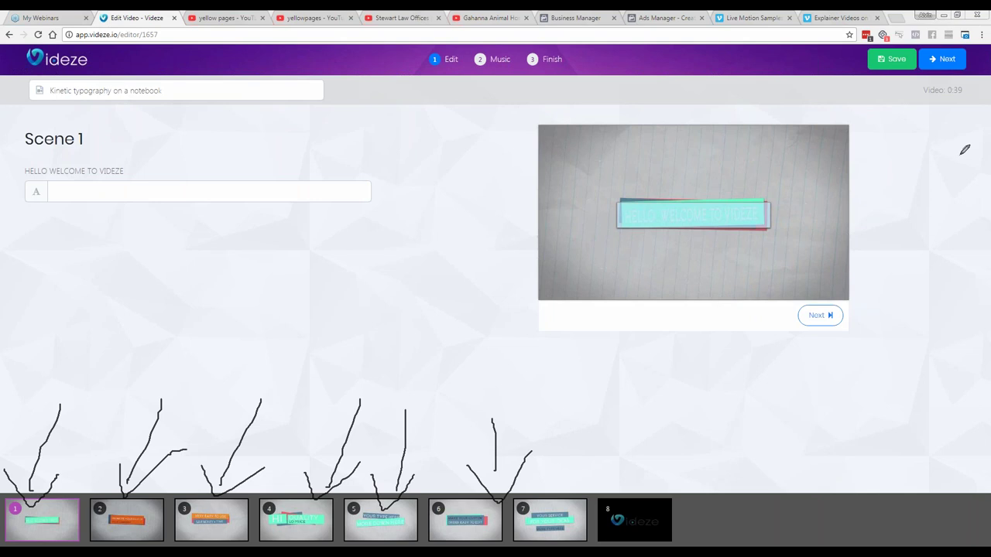
{"action": "key", "text": "e"}
{"action": "key", "text": "Escape"}
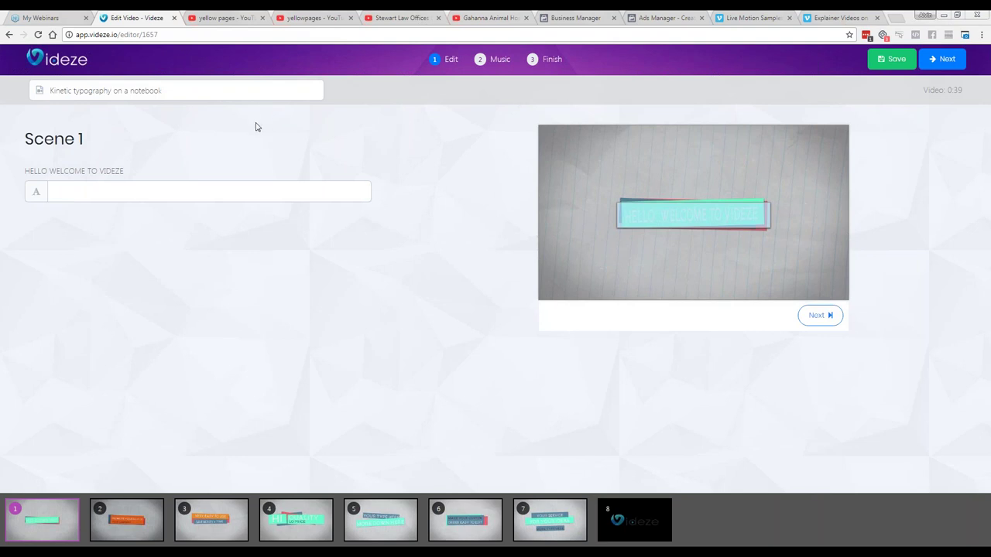
Step: Open the "HELLO WELCOME TO VIDEZE" text of Scene 1 for editing
{"action": "left_click", "coordinate": [143, 191]}
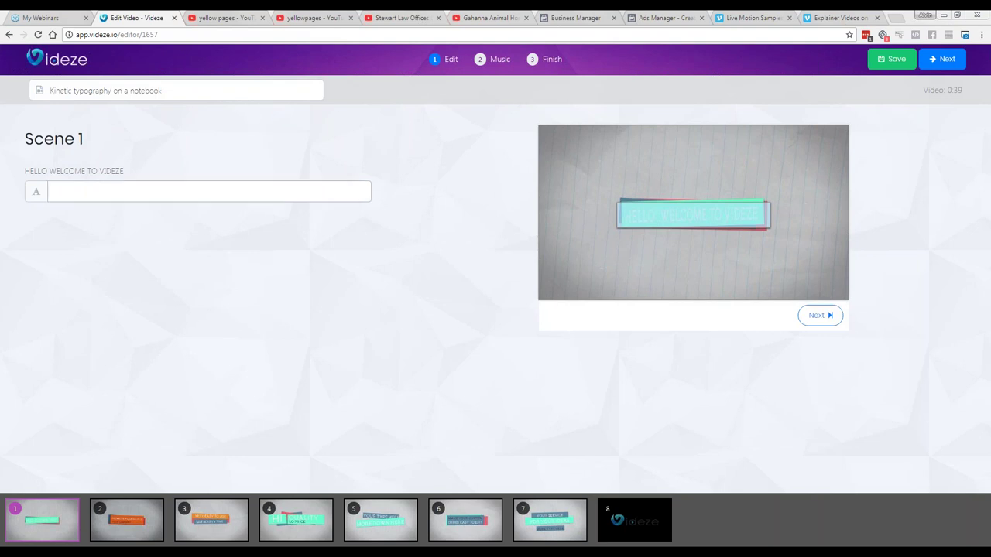
{"action": "left_click", "coordinate": [143, 191]}
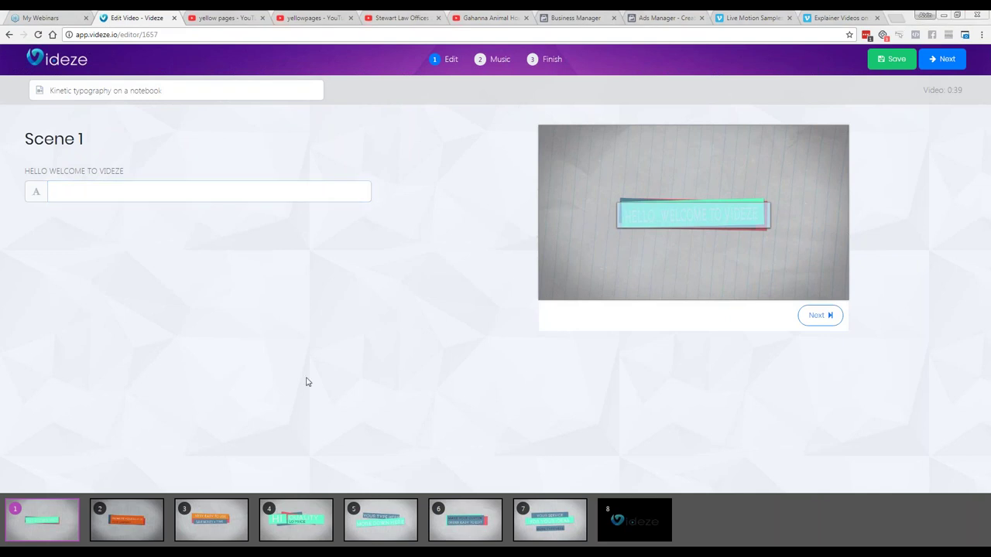
{"action": "left_click", "coordinate": [183, 312]}
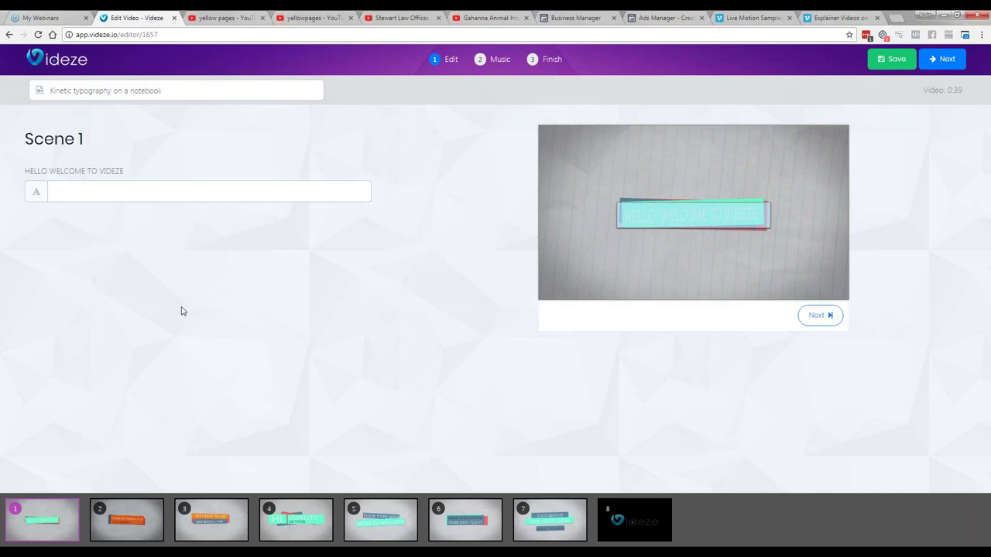
{"action": "left_click", "coordinate": [306, 200]}
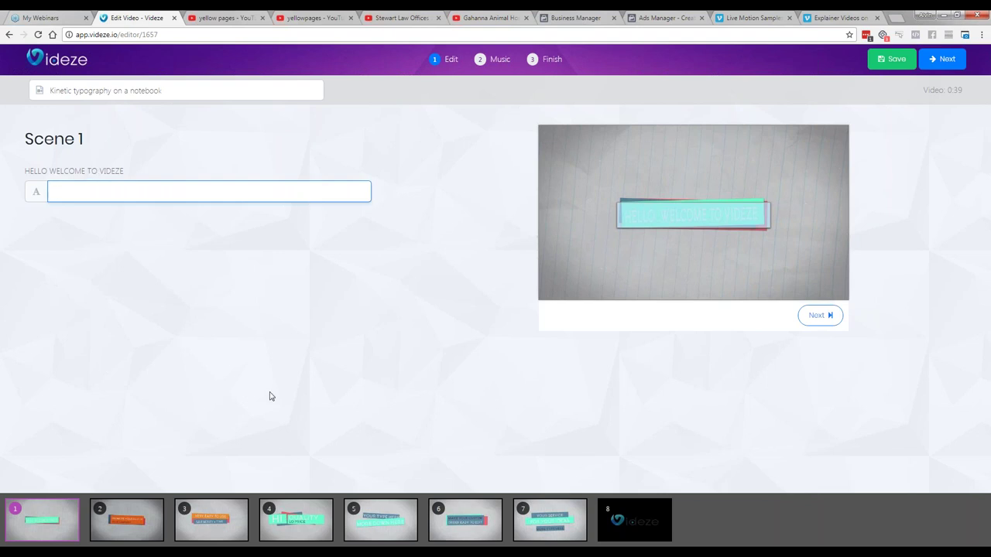
{"action": "type", "text": "Need help w"}
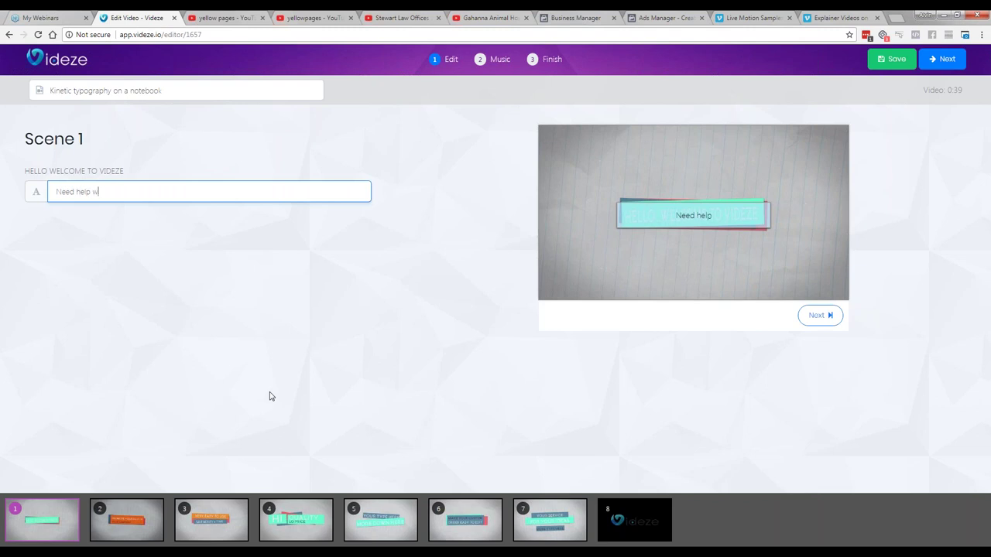
{"action": "type", "text": "ith your gard"}
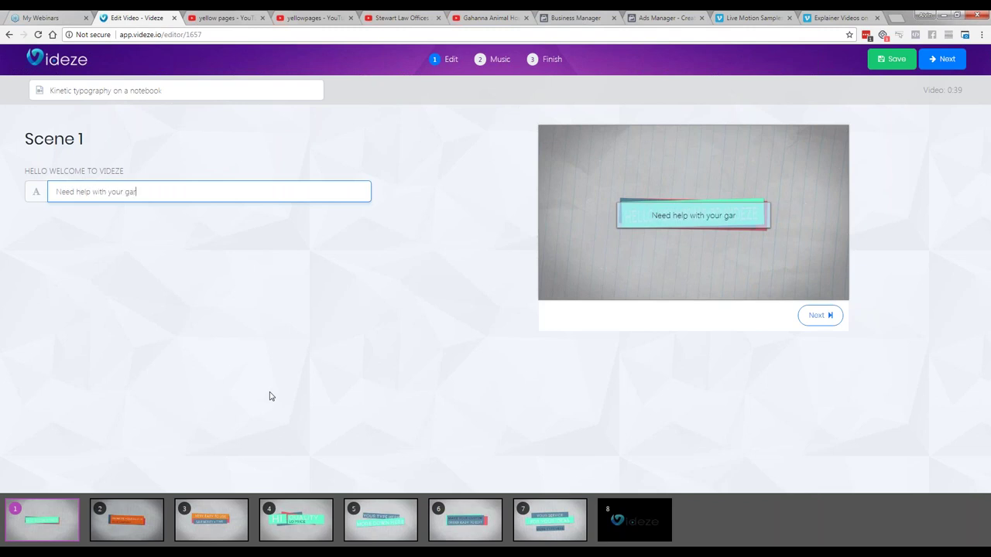
{"action": "key", "text": "BackSpace"}
{"action": "key", "text": "BackSpace"}
{"action": "key", "text": "BackSpace"}
{"action": "key", "text": "BackSpace"}
{"action": "key", "text": "BackSpace"}
{"action": "key", "text": "BackSpace"}
{"action": "key", "text": "BackSpace"}
{"action": "key", "text": "BackSpace"}
{"action": "key", "text": "BackSpace"}
{"action": "key", "text": "BackSpace"}
{"action": "key", "text": "BackSpace"}
{"action": "key", "text": "BackSpace"}
{"action": "key", "text": "BackSpace"}
{"action": "key", "text": "BackSpace"}
{"action": "key", "text": "BackSpace"}
{"action": "key", "text": "BackSpace"}
{"action": "key", "text": "BackSpace"}
{"action": "key", "text": "BackSpace"}
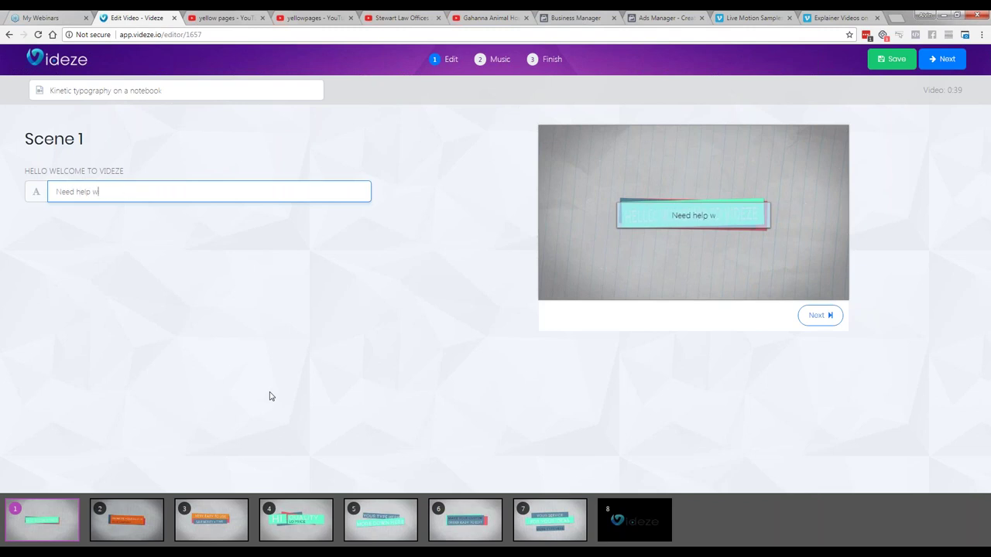
{"action": "key", "text": "BackSpace"}
{"action": "key", "text": "BackSpace"}
{"action": "key", "text": "BackSpace"}
{"action": "key", "text": "BackSpace"}
{"action": "key", "text": "BackSpace"}
{"action": "key", "text": "BackSpace"}
Step: Set the text of Scene 1 to "Looking for a tutor?"
{"action": "type", "text": "Looking for a language "}
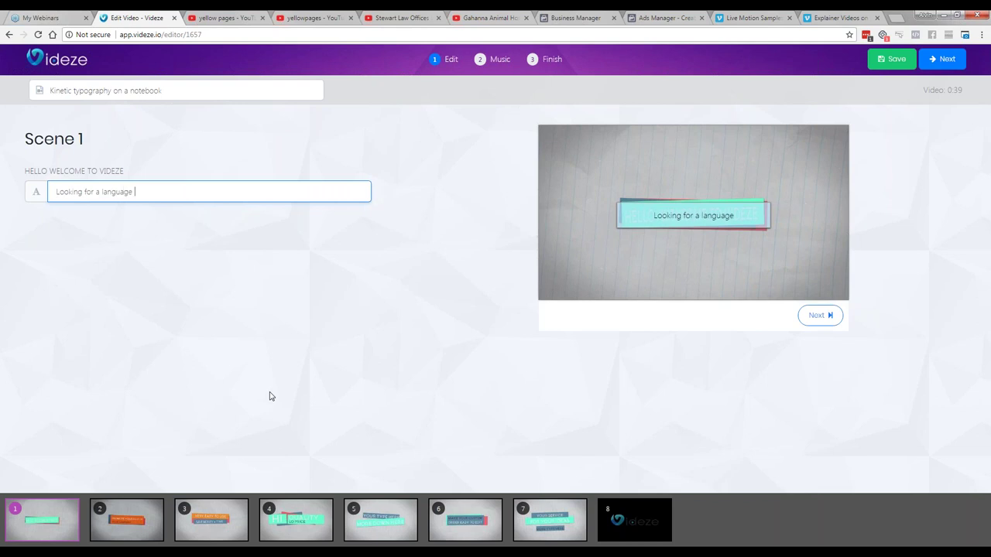
{"action": "type", "text": "?"}
{"action": "key", "text": "BackSpace"}
{"action": "key", "text": "BackSpace"}
{"action": "key", "text": "BackSpace"}
{"action": "key", "text": "BackSpace"}
{"action": "key", "text": "BackSpace"}
{"action": "key", "text": "BackSpace"}
{"action": "key", "text": "BackSpace"}
{"action": "key", "text": "BackSpace"}
{"action": "key", "text": "BackSpace"}
{"action": "key", "text": "BackSpace"}
{"action": "type", "text": "tutor?"}
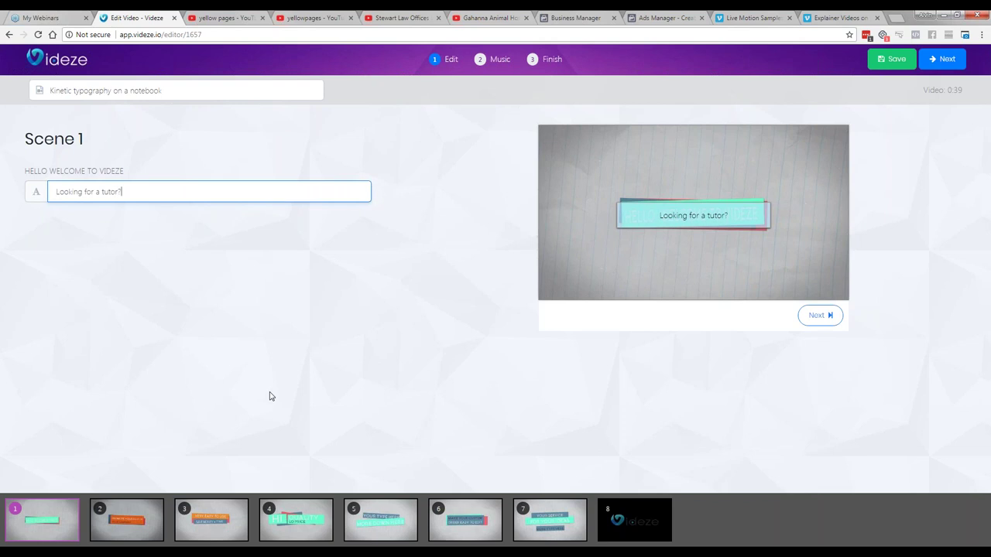
Step: Set the "PROMOTE YOURSELF OR" line of Scene 2 to "We can help" and make its "YOUR COMPANY" line editable
{"action": "left_click", "coordinate": [116, 534]}
{"action": "left_click", "coordinate": [171, 195]}
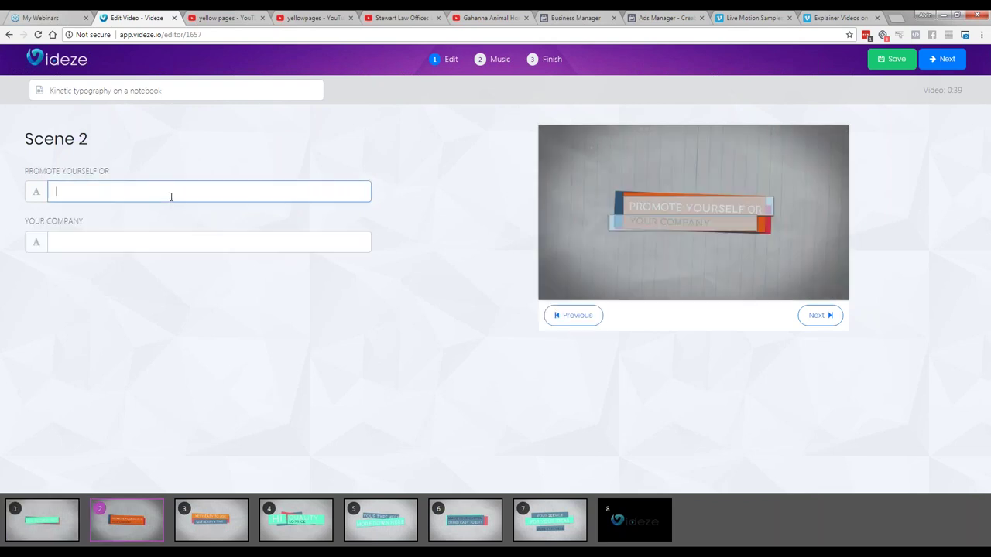
{"action": "type", "text": "d"}
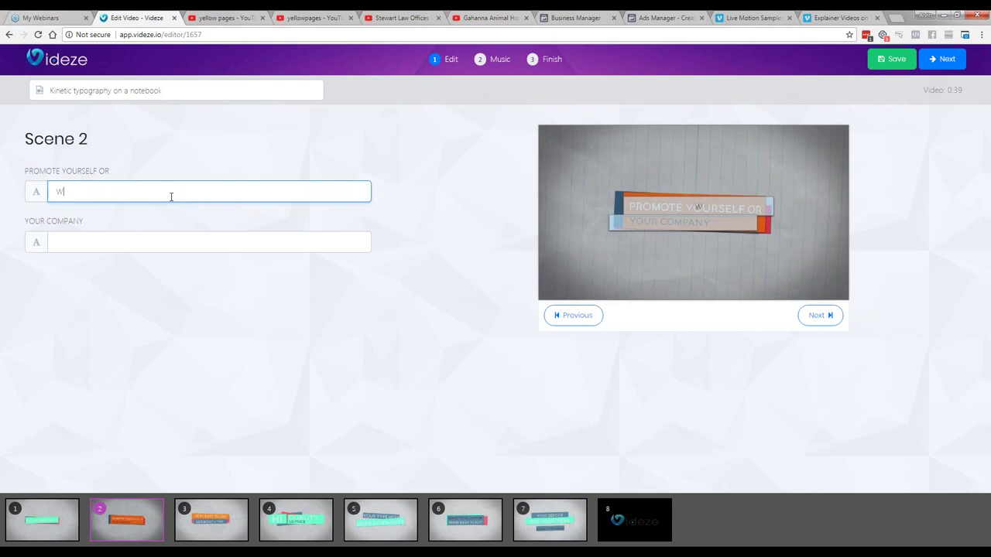
{"action": "key", "text": "BackSpace"}
{"action": "type", "text": "We can help"}
{"action": "left_click", "coordinate": [156, 240]}
{"action": "type", "text": "We"}
{"action": "key", "text": "BackSpace"}
{"action": "key", "text": "BackSpace"}
{"action": "type", "text": "We cffer the best"}
{"action": "key", "text": "BackSpace"}
{"action": "key", "text": "BackSpace"}
{"action": "key", "text": "BackSpace"}
{"action": "key", "text": "BackSpace"}
{"action": "key", "text": "BackSpace"}
{"action": "key", "text": "BackSpace"}
{"action": "key", "text": "BackSpace"}
{"action": "key", "text": "BackSpace"}
{"action": "key", "text": "BackSpace"}
{"action": "key", "text": "BackSpace"}
{"action": "key", "text": "BackSpace"}
{"action": "key", "text": "BackSpace"}
{"action": "key", "text": "BackSpace"}
{"action": "key", "text": "BackSpace"}
{"action": "key", "text": "BackSpace"}
{"action": "key", "text": "BackSpace"}
{"action": "key", "text": "BackSpace"}
{"action": "key", "text": "BackSpace"}
Step: Set the "YOUR COMPANY" line of Scene 2 to "The best tutors"
{"action": "type", "text": "The be"}
{"action": "type", "text": "s"}
{"action": "type", "text": "t tutors in"}
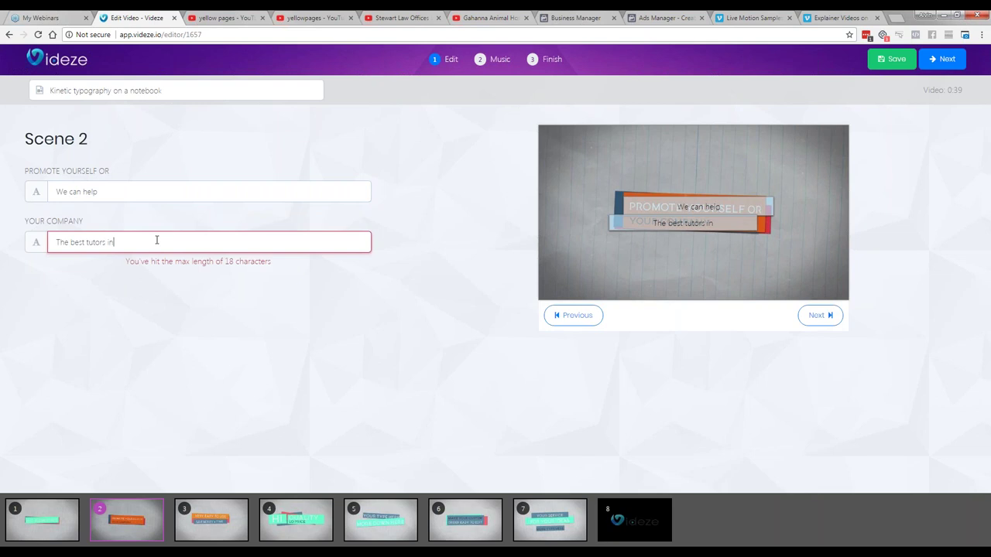
{"action": "key", "text": "BackSpace"}
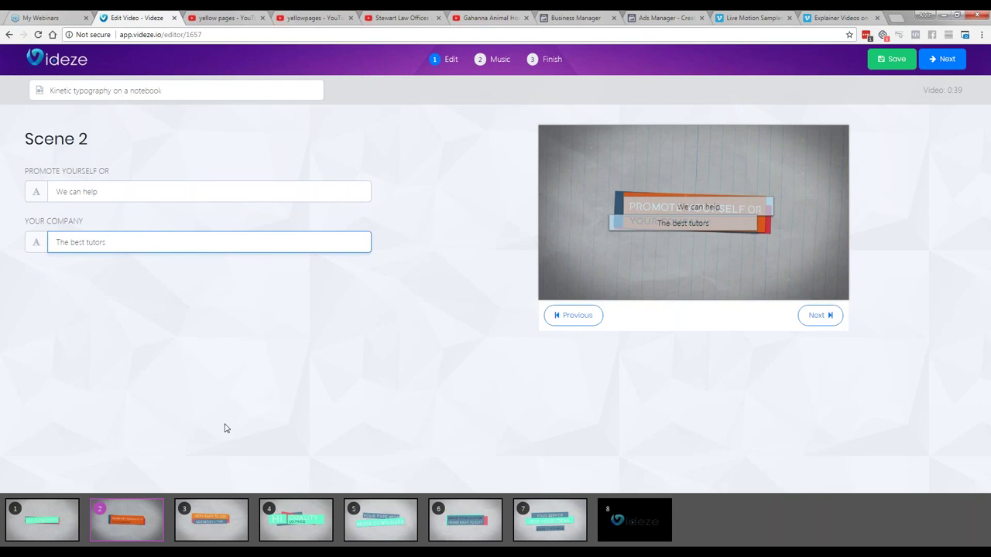
Step: Set the "VERY EASY TO USE" line of Scene 3 to "Higher SAT scores" and move on to its second line
{"action": "left_click", "coordinate": [225, 518]}
{"action": "left_click", "coordinate": [121, 192]}
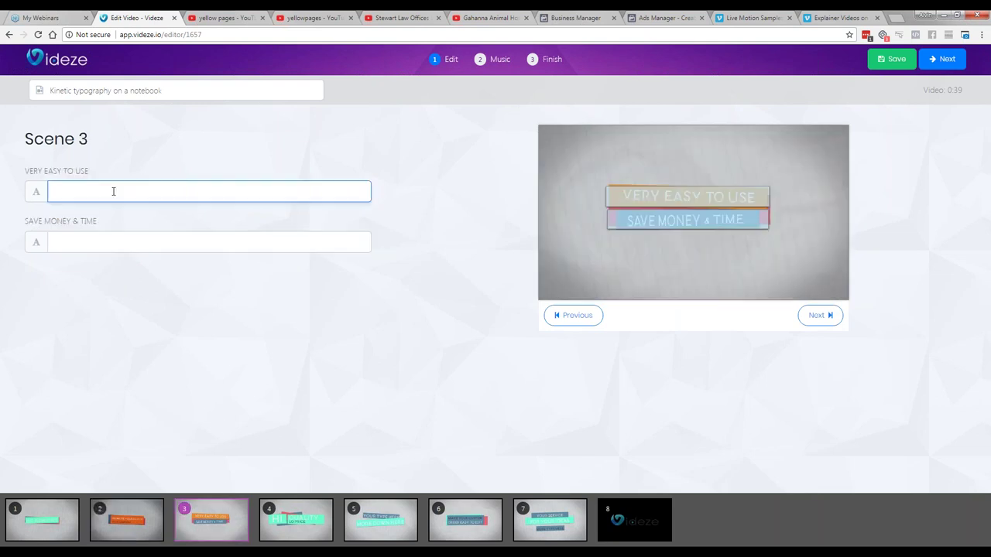
{"action": "type", "text": "Sk"}
{"action": "key", "text": "BackSpace"}
{"action": "key", "text": "BackSpace"}
{"action": "type", "text": "Get"}
{"action": "key", "text": "BackSpace"}
{"action": "key", "text": "BackSpace"}
{"action": "key", "text": "BackSpace"}
{"action": "key", "text": "BackSpace"}
{"action": "type", "text": "Higher SAT scores"}
{"action": "key", "text": "Tab"}
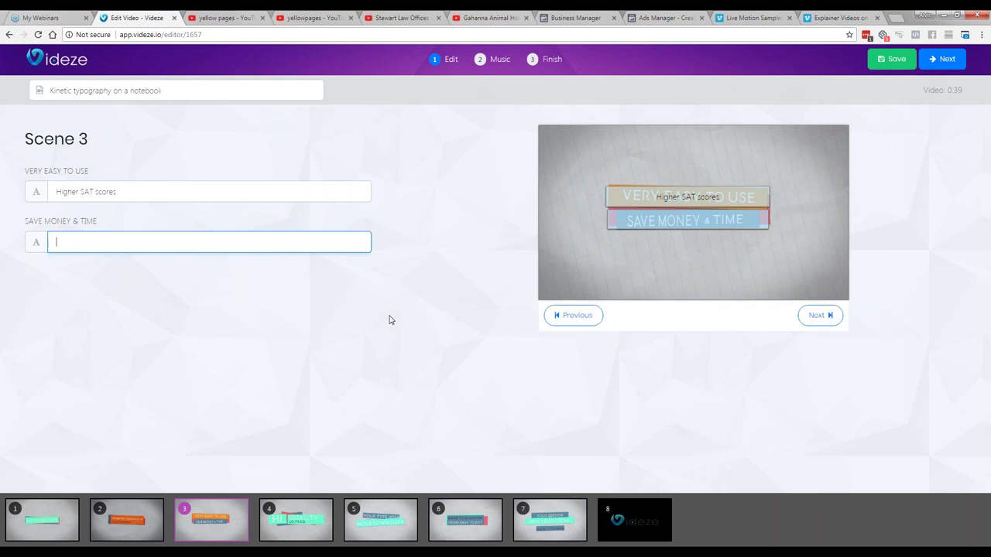
{"action": "type", "text": "Qualify for colleges"}
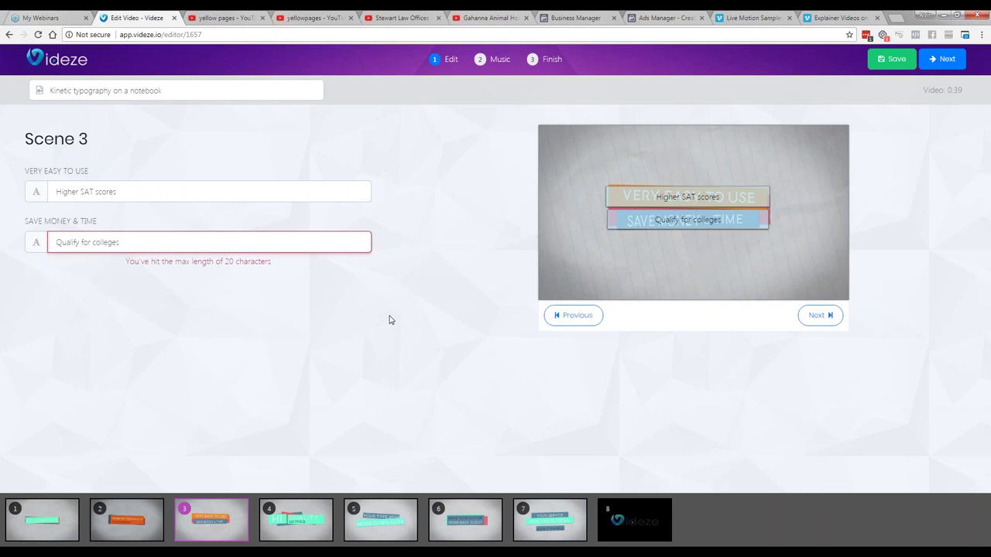
{"action": "double_click", "coordinate": [93, 239]}
{"action": "left_click_drag", "start_coordinate": [137, 246], "coordinate": [37, 239]}
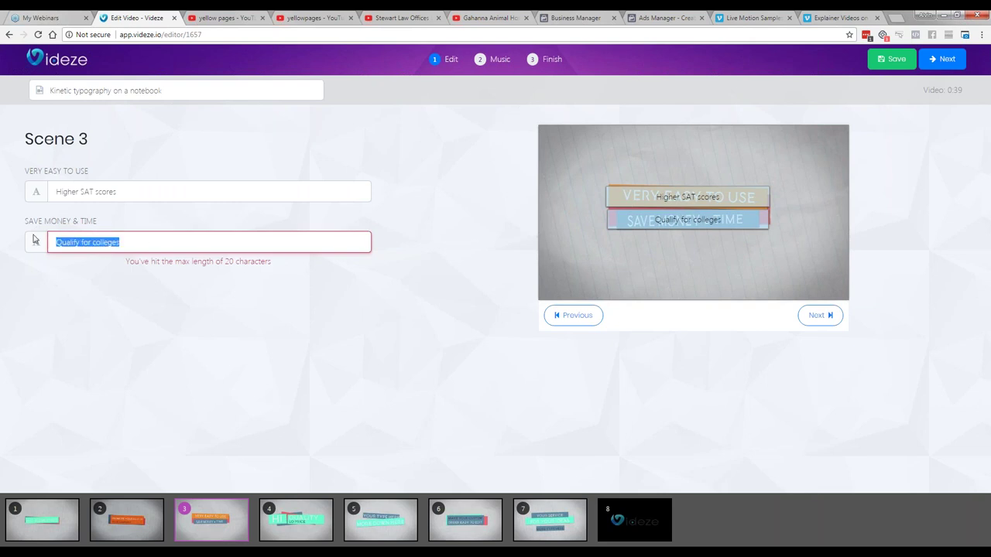
{"action": "triple_click", "coordinate": [87, 243]}
{"action": "type", "text": "Get"}
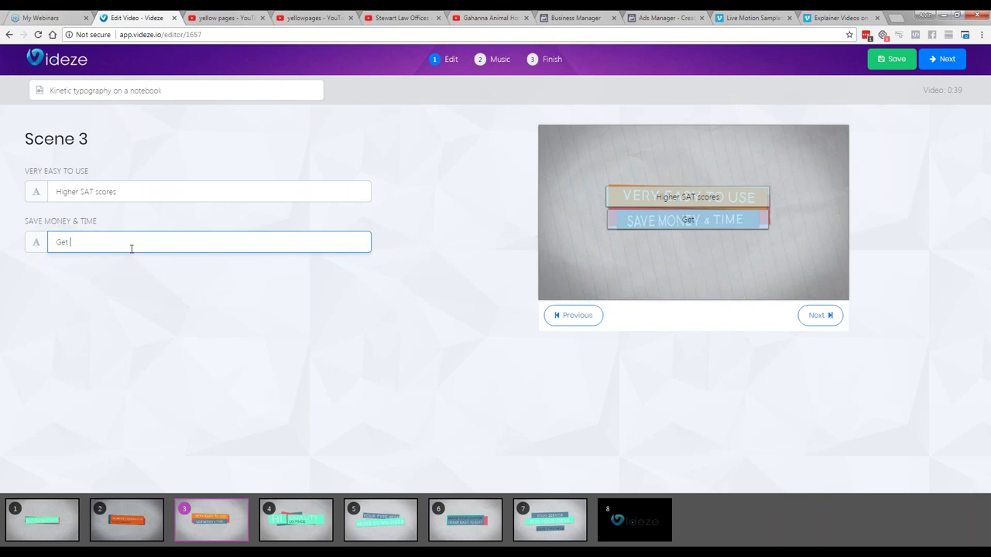
{"action": "key", "text": "BackSpace"}
{"action": "key", "text": "BackSpace"}
{"action": "key", "text": "BackSpace"}
Step: Set the "SAVE MONEY & TIME" line of Scene 3 to "A Brighter future" with the spelling corrected
{"action": "type", "text": "A Brigher future"}
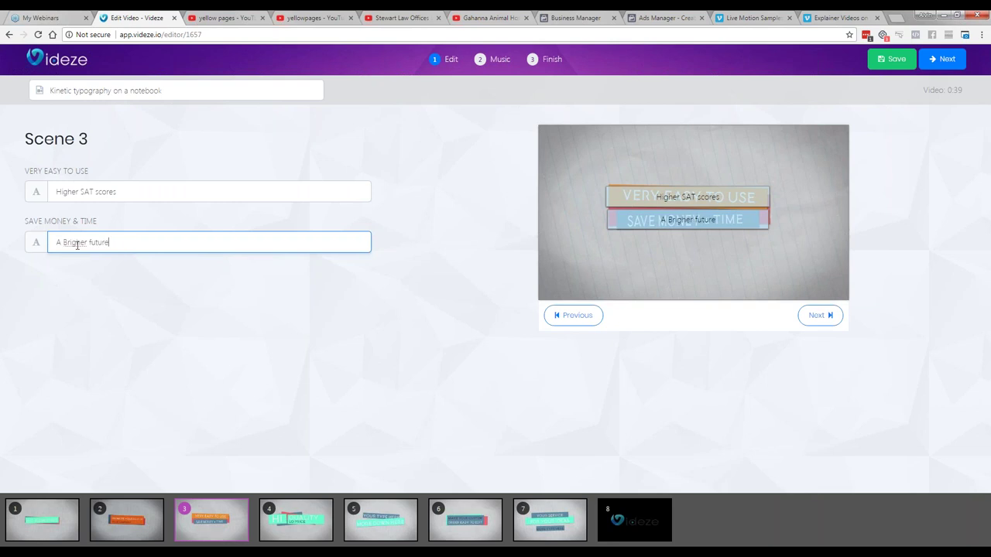
{"action": "right_click", "coordinate": [77, 245]}
{"action": "left_click", "coordinate": [112, 268]}
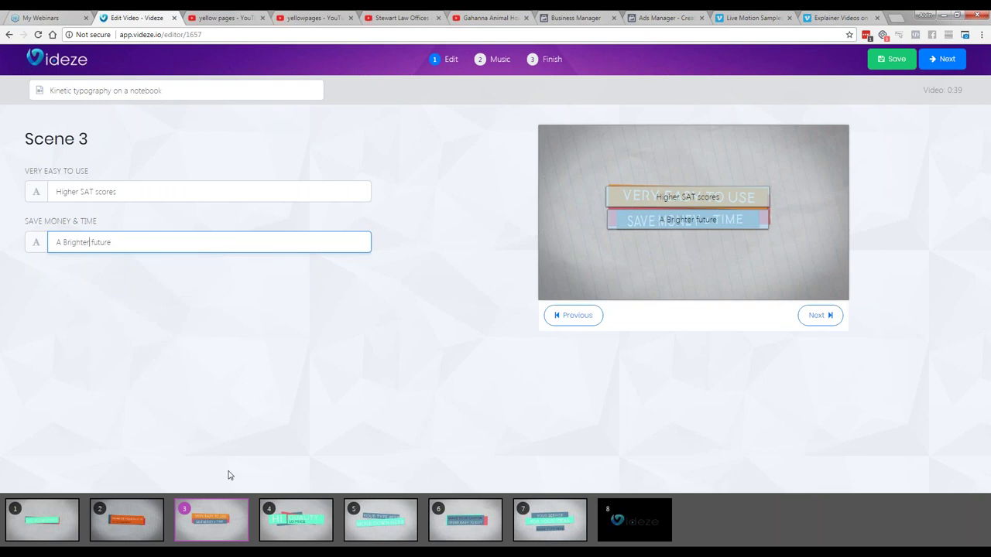
Step: Set the "HI" line of Scene 4 to "Call"
{"action": "left_click", "coordinate": [298, 516]}
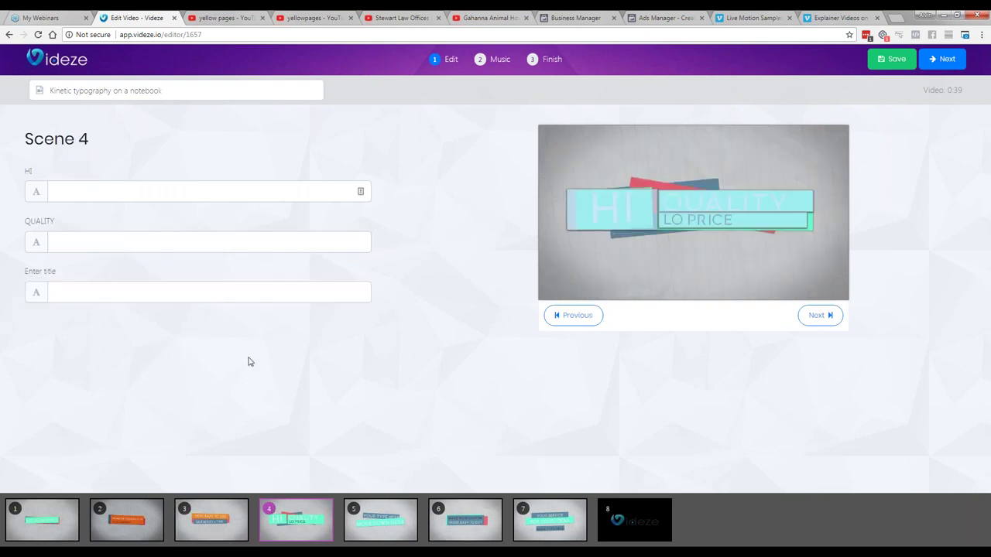
{"action": "left_click", "coordinate": [58, 191]}
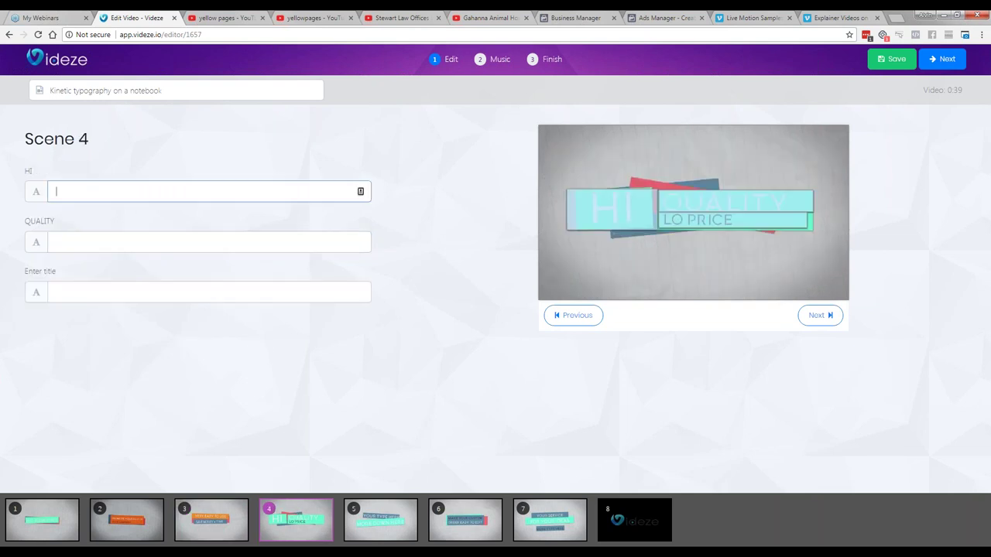
{"action": "type", "text": "Cell"}
{"action": "key", "text": "BackSpace"}
{"action": "key", "text": "BackSpace"}
{"action": "key", "text": "BackSpace"}
{"action": "key", "text": "BackSpace"}
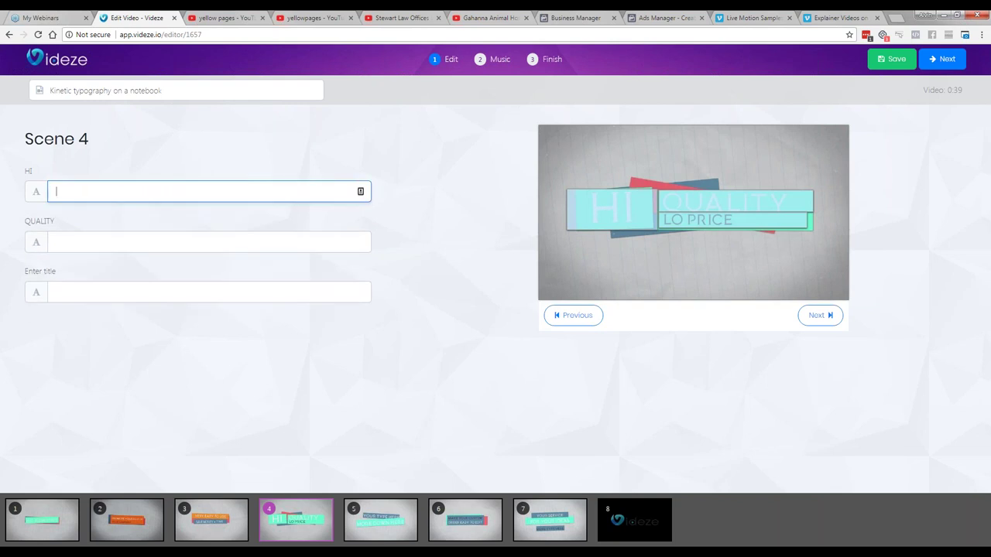
{"action": "type", "text": "Call"}
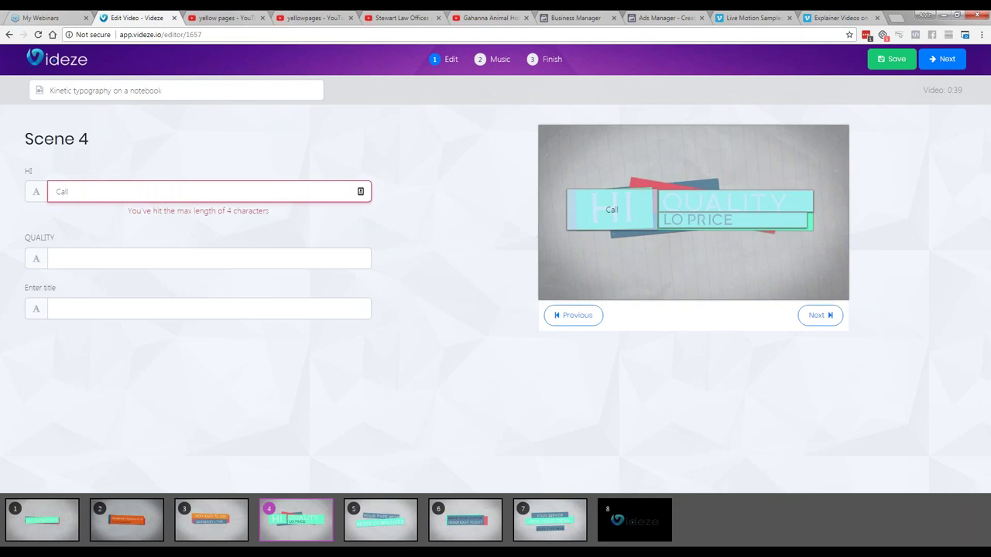
Step: Clear the "HI" line of Scene 4 and set its "QUALITY" line to "Call"
{"action": "key", "text": "Tab"}
{"action": "left_click", "coordinate": [60, 190]}
{"action": "double_click", "coordinate": [124, 186]}
{"action": "key", "text": "BackSpace"}
{"action": "left_click", "coordinate": [109, 243]}
{"action": "type", "text": "Call"}
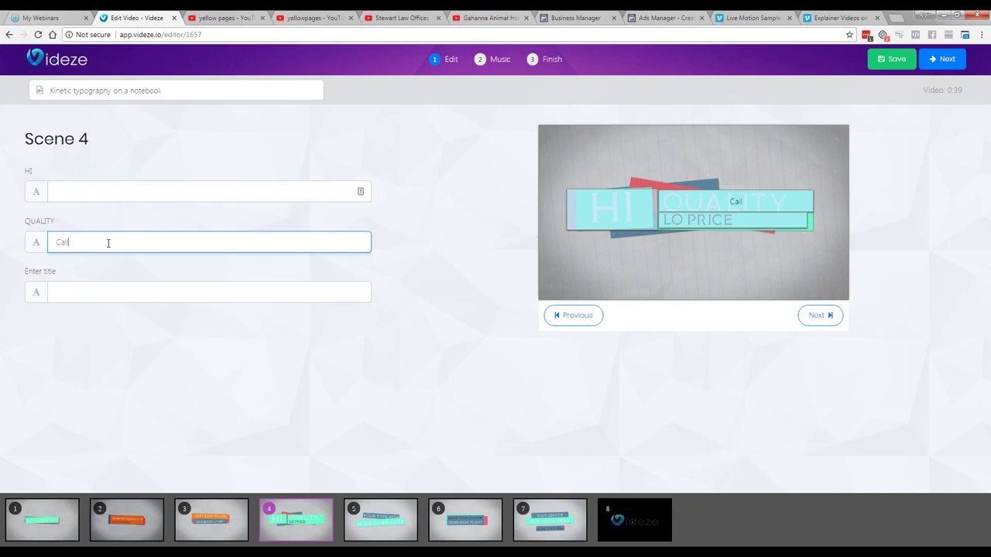
{"action": "key", "text": "Tab"}
{"action": "left_click", "coordinate": [108, 243]}
{"action": "type", "text": "u"}
{"action": "key", "text": "BackSpace"}
{"action": "key", "text": "BackSpace"}
{"action": "key", "text": "BackSpace"}
{"action": "type", "text": "l"}
Step: Enter the business phone number in the third line of Scene 4, without the leading 1
{"action": "key", "text": "Tab"}
{"action": "type", "text": "18"}
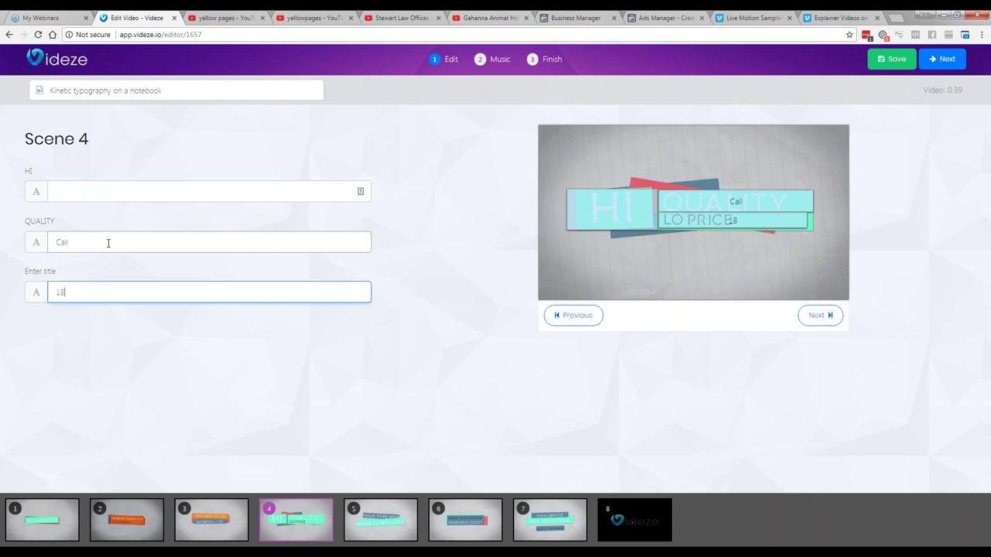
{"action": "type", "text": "00-456-1234"}
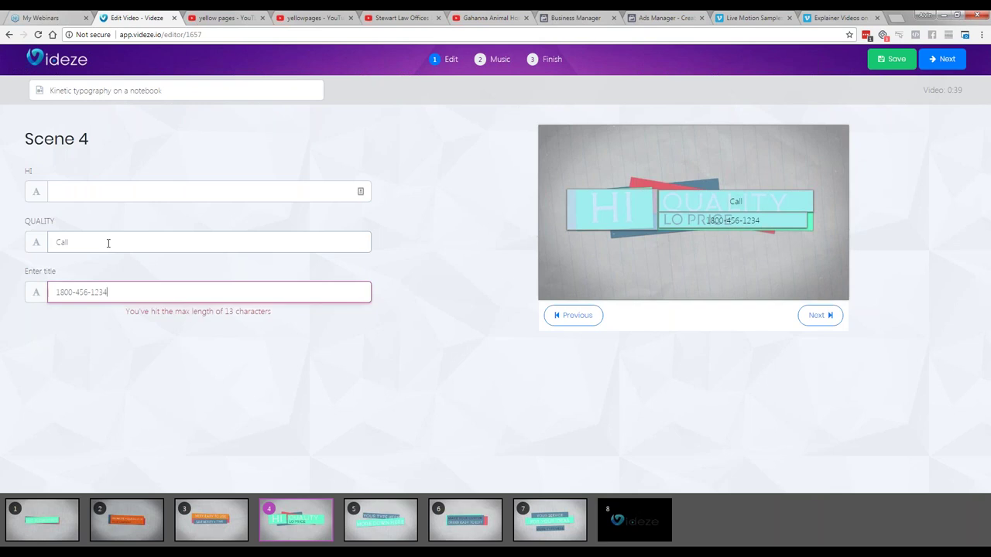
{"action": "left_click_drag", "start_coordinate": [61, 292], "coordinate": [52, 292]}
{"action": "key", "text": "BackSpace"}
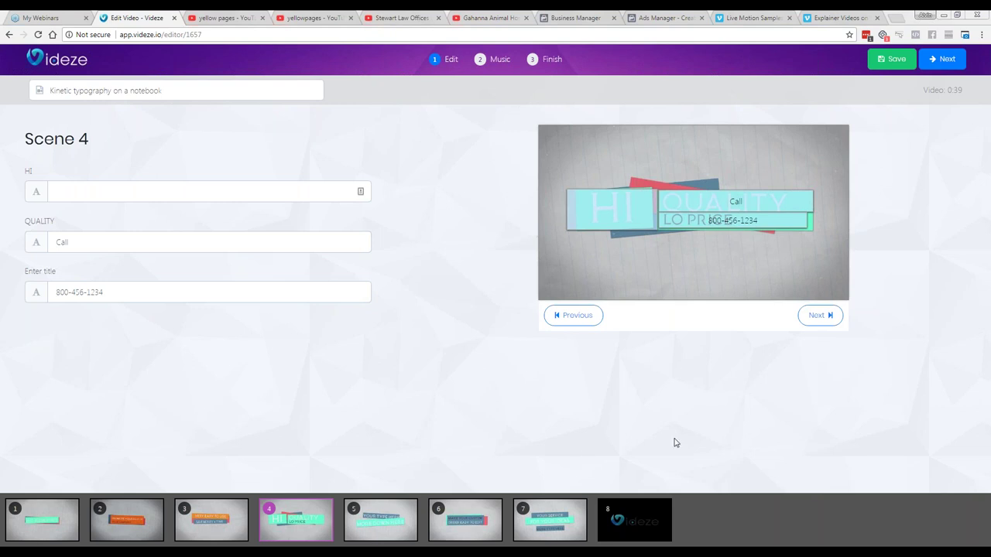
Step: Open Scene 5 and start editing its "YOUR TYPE HERE" line
{"action": "left_click", "coordinate": [405, 511]}
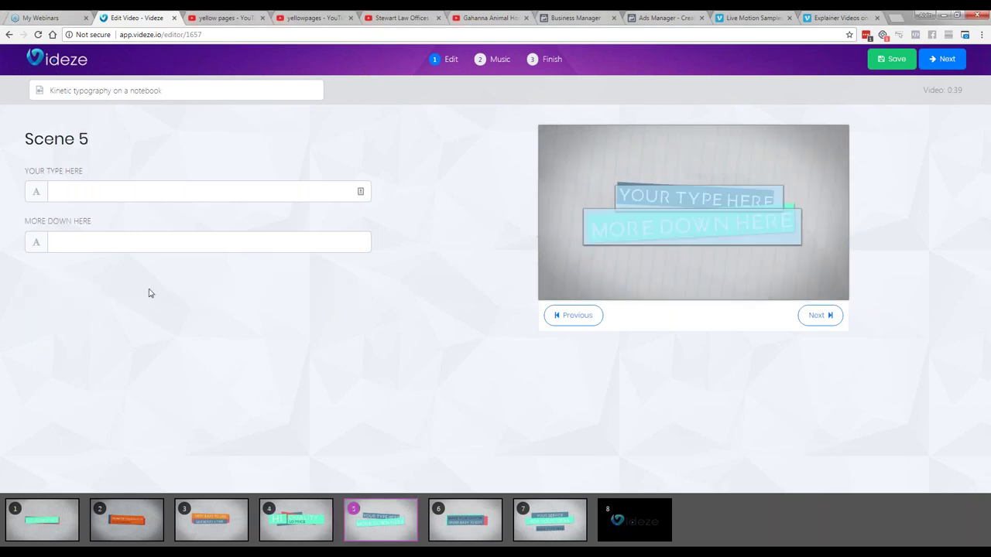
{"action": "left_click", "coordinate": [173, 199]}
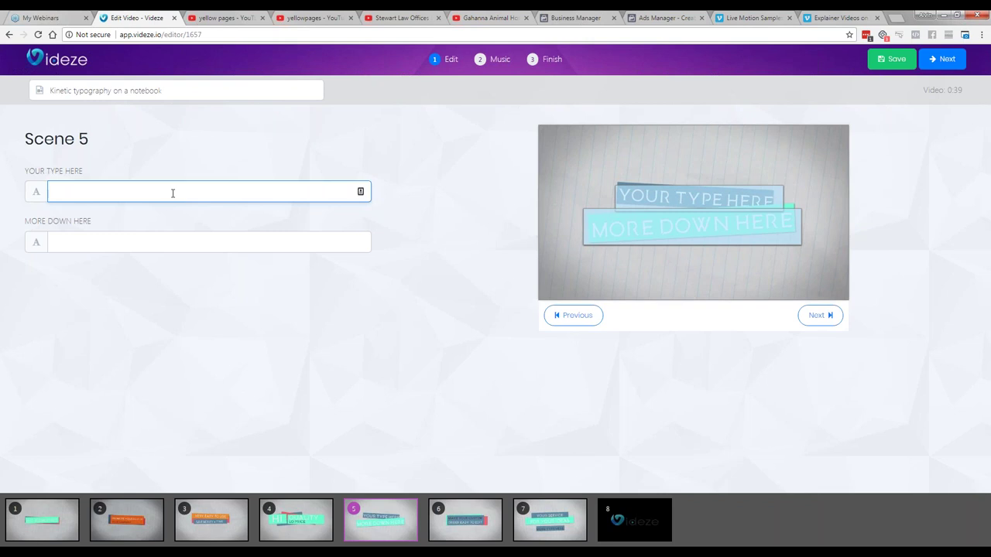
{"action": "type", "text": "We"}
{"action": "key", "text": "BackSpace"}
{"action": "key", "text": "BackSpace"}
{"action": "type", "text": "We are"}
{"action": "key", "text": "BackSpace"}
{"action": "key", "text": "BackSpace"}
{"action": "key", "text": "BackSpace"}
{"action": "key", "text": "BackSpace"}
{"action": "key", "text": "BackSpace"}
{"action": "key", "text": "BackSpace"}
{"action": "key", "text": "BackSpace"}
{"action": "type", "text": "What are you wa"}
{"action": "key", "text": "ctrl+BackSpace"}
{"action": "key", "text": "ctrl+BackSpace"}
{"action": "key", "text": "ctrl+BackSpace"}
{"action": "key", "text": "ctrl+BackSpace"}
Step: Set the "YOUR TYPE HERE" line of Scene 5 to "Don't wait" and the "MORE DOWN HERE" line to "Call us Now"
{"action": "type", "text": "Don't wait"}
{"action": "left_click", "coordinate": [141, 236]}
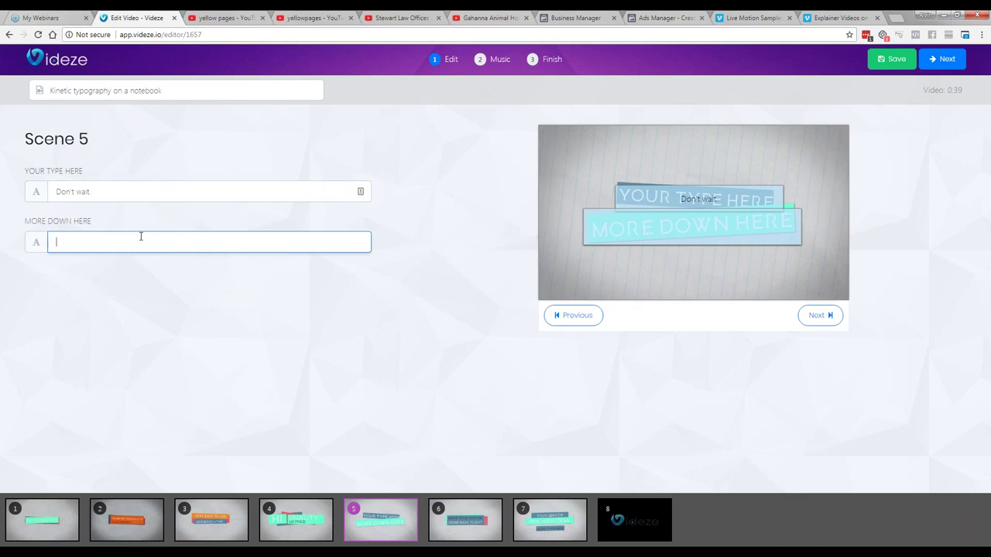
{"action": "type", "text": "Call us Now"}
Step: Set the "MAKE YOUR CUSTOM" line of Scene 6 to "Tutor.com" and move on to its second line
{"action": "left_click", "coordinate": [475, 529]}
{"action": "left_click", "coordinate": [194, 191]}
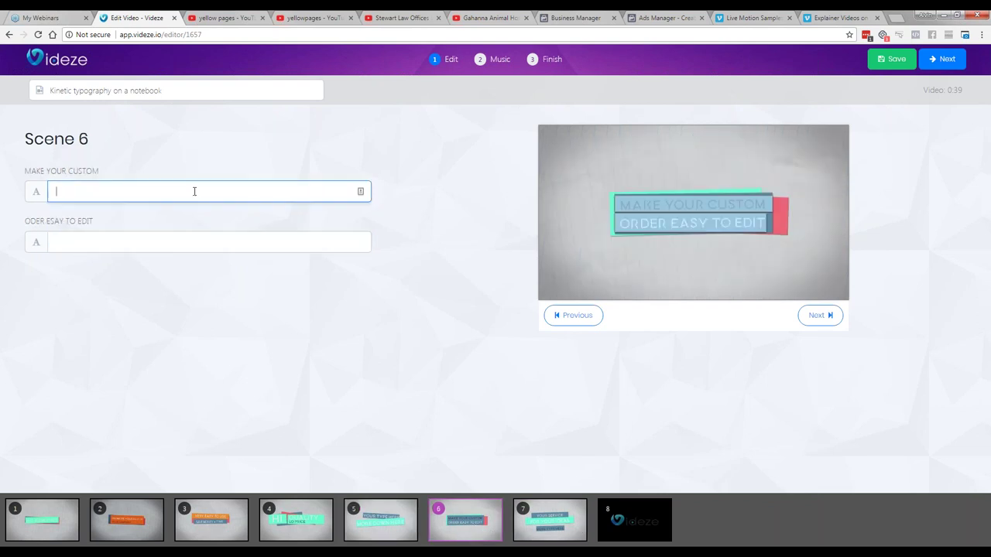
{"action": "type", "text": "Tutor.com"}
{"action": "left_click", "coordinate": [299, 259]}
{"action": "left_click", "coordinate": [301, 241]}
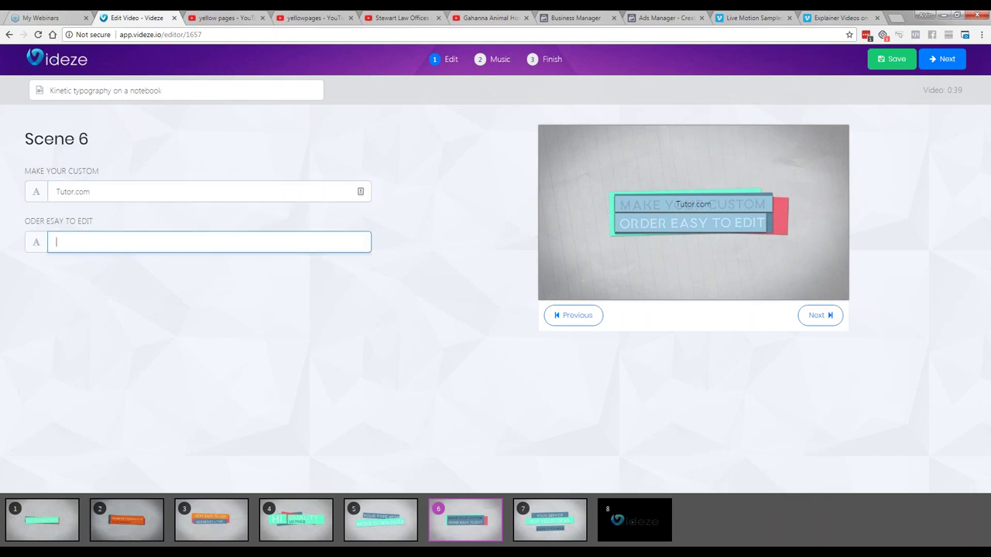
Step: Set the image of Scene 8 to the logo blue_white_transparent.png from My Library
{"action": "left_click", "coordinate": [616, 526]}
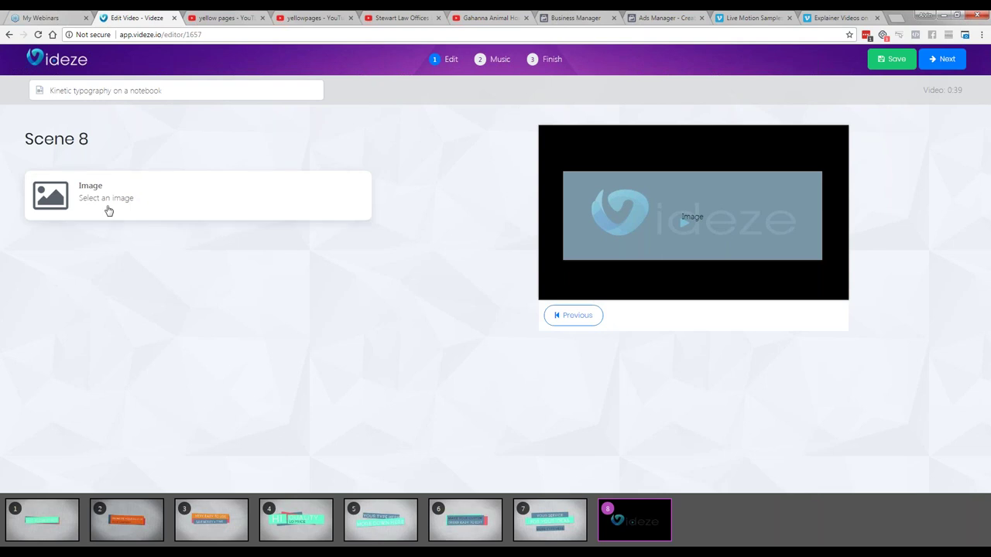
{"action": "left_click", "coordinate": [108, 211]}
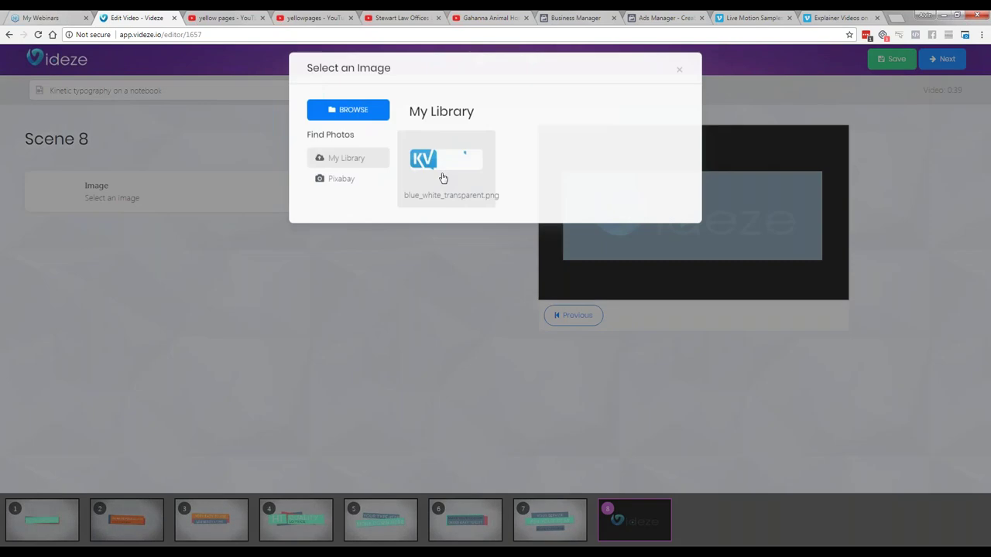
{"action": "left_click", "coordinate": [440, 175]}
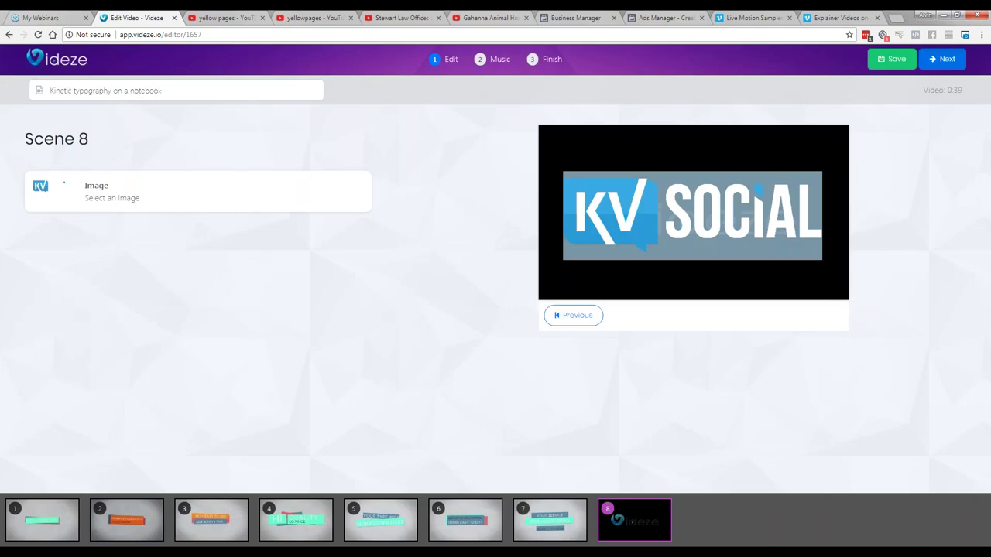
Step: Set the "HI" line of Scene 4 to "Hi" and try to continue to the Music stage
{"action": "left_click", "coordinate": [278, 524]}
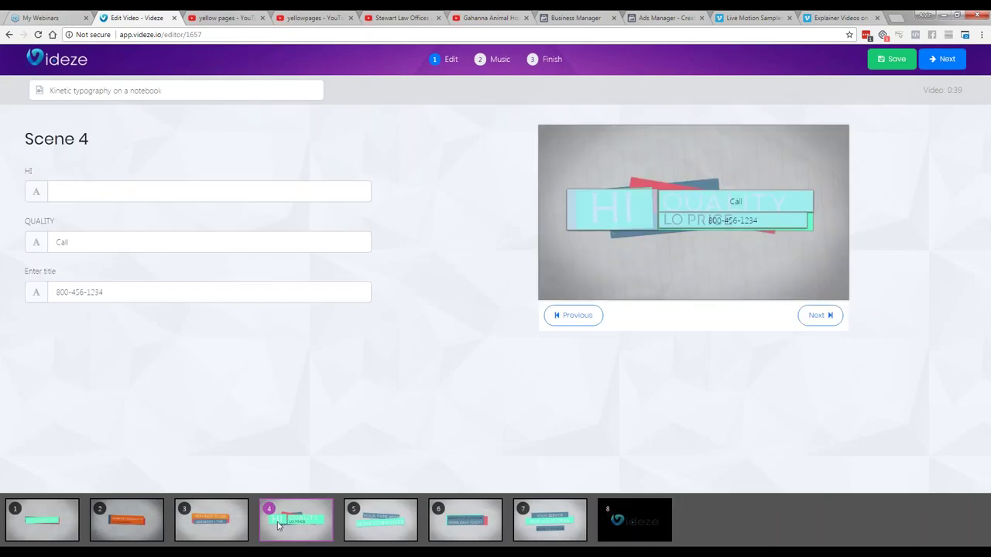
{"action": "left_click", "coordinate": [92, 197]}
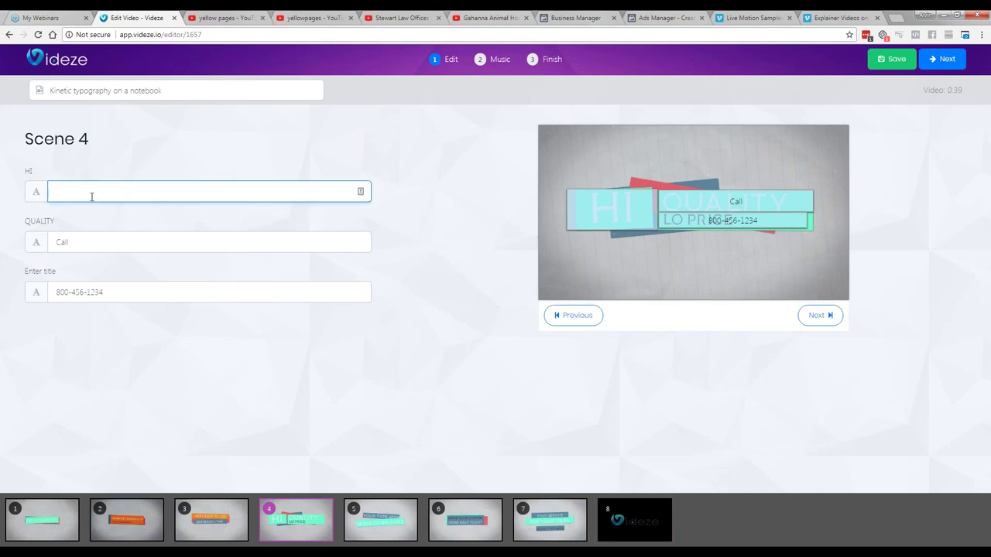
{"action": "type", "text": "Hy"}
{"action": "left_click", "coordinate": [942, 59]}
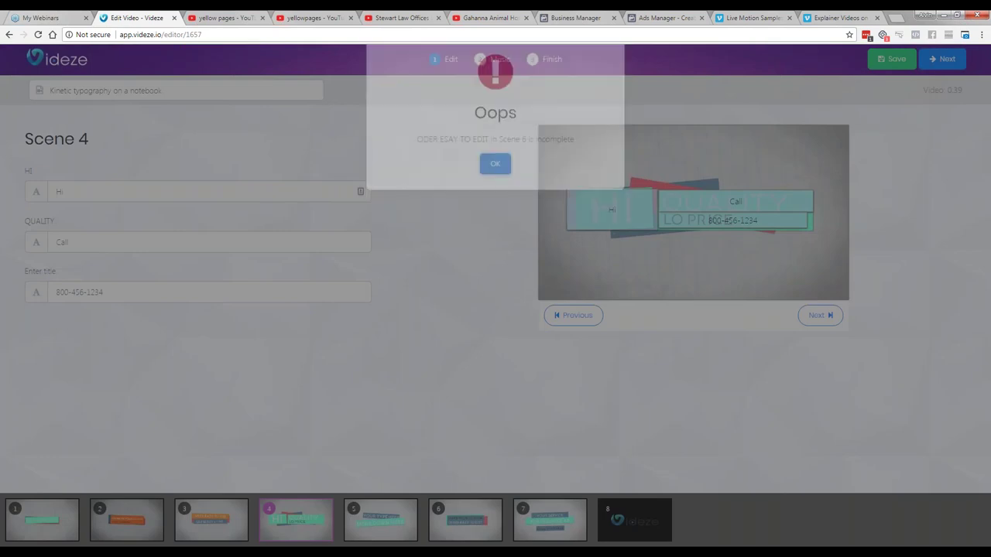
{"action": "left_click", "coordinate": [502, 190]}
Step: Set the "MAKE YOUR CUSTOM" line of Scene 6 to "Call Now" and the second line to "Our line is open"
{"action": "left_click", "coordinate": [435, 527]}
{"action": "left_click", "coordinate": [116, 243]}
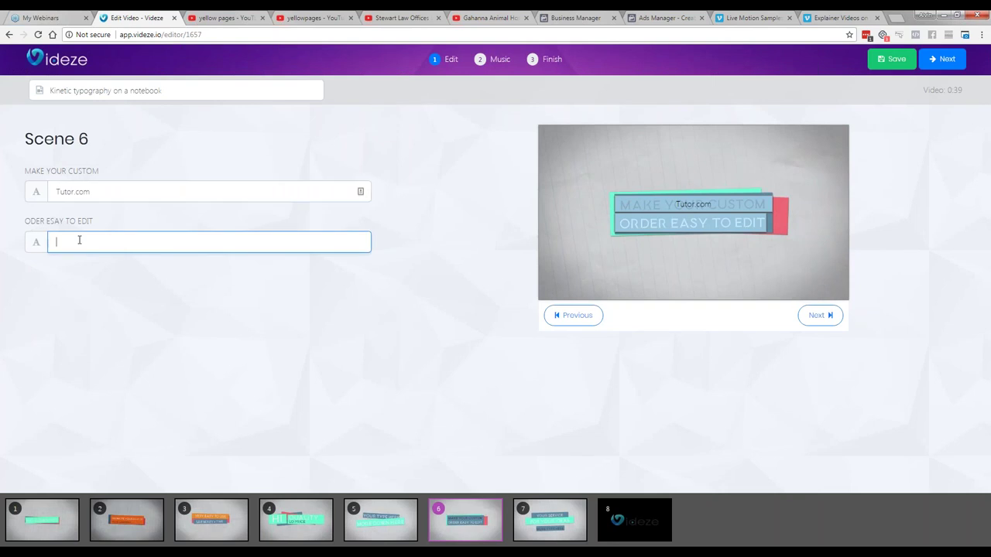
{"action": "left_click", "coordinate": [65, 190]}
{"action": "key", "text": "ctrl+a"}
{"action": "type", "text": "Call Now"}
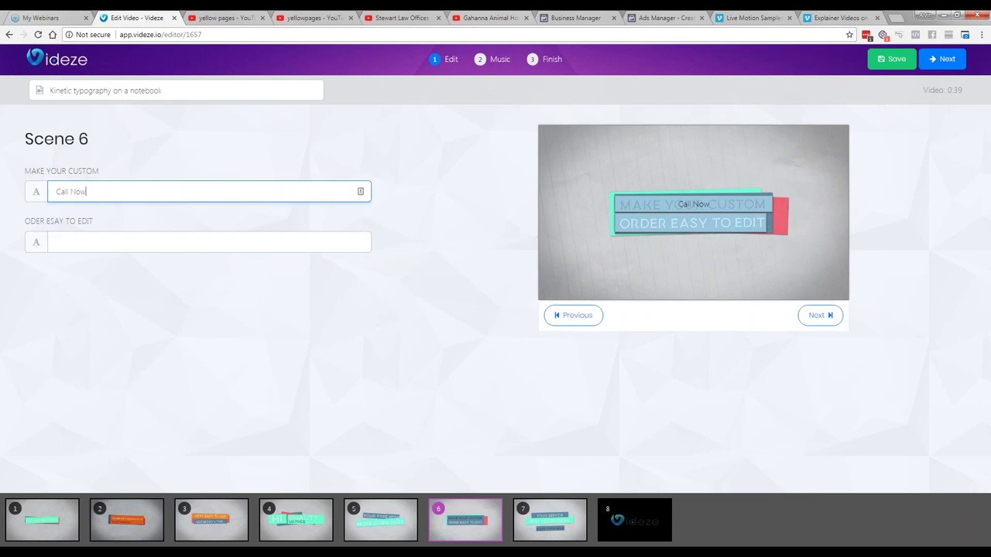
{"action": "key", "text": "Tab"}
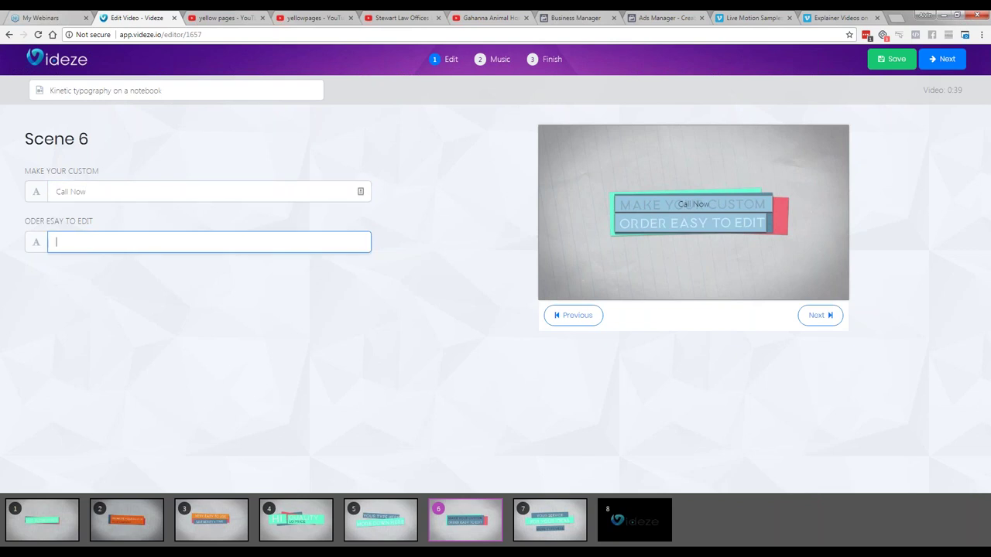
{"action": "type", "text": "Our line is open"}
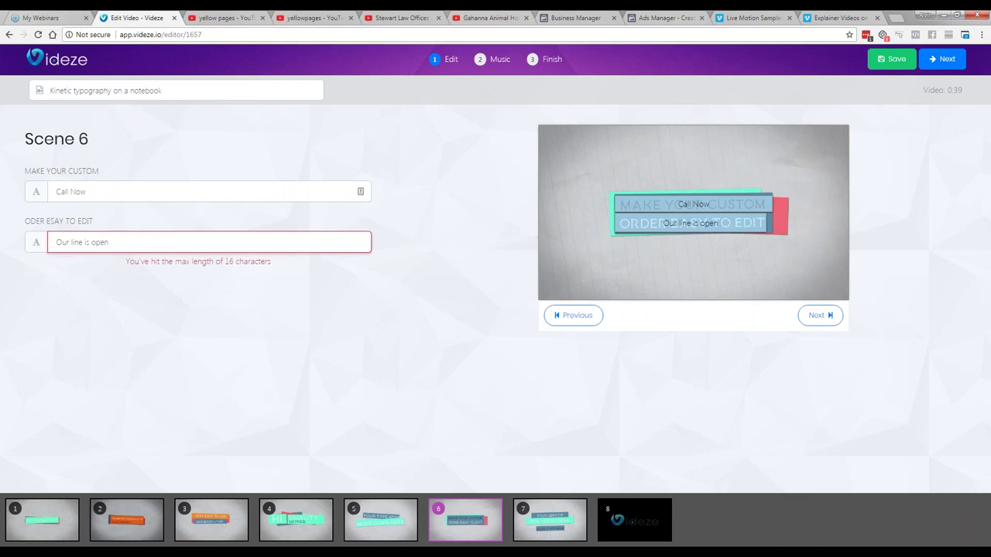
{"action": "left_click", "coordinate": [89, 198]}
{"action": "key", "text": "ctrl+a"}
{"action": "key", "text": "BackSpace"}
{"action": "type", "text": "Call us"}
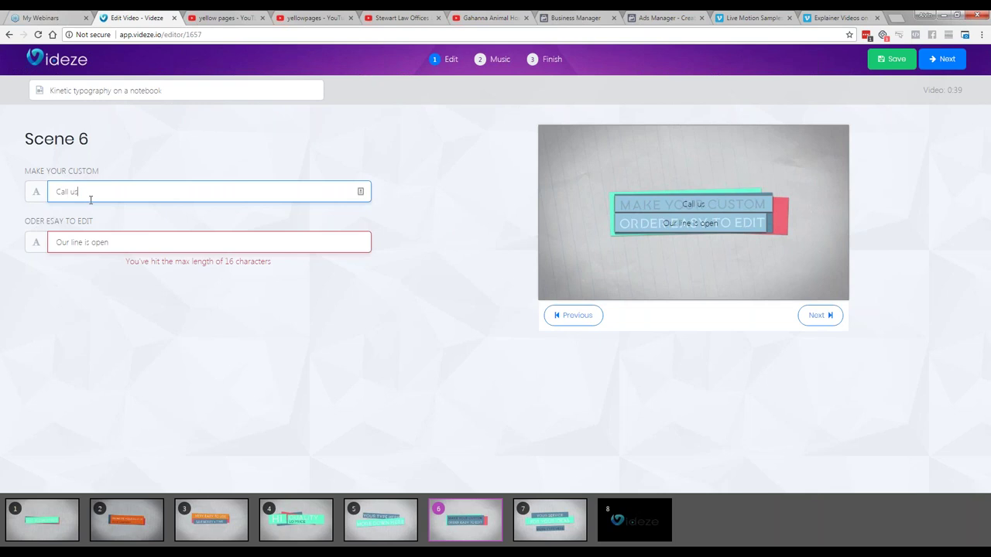
{"action": "key", "text": "BackSpace"}
{"action": "key", "text": "BackSpace"}
{"action": "key", "text": "BackSpace"}
{"action": "key", "text": "BackSpace"}
{"action": "key", "text": "BackSpace"}
{"action": "key", "text": "BackSpace"}
{"action": "key", "text": "BackSpace"}
{"action": "type", "text": "Call Now"}
Step: Replace the second line of Scene 6 with "Don't wait" and try to continue to the Music stage
{"action": "left_click_drag", "start_coordinate": [149, 241], "coordinate": [0, 246]}
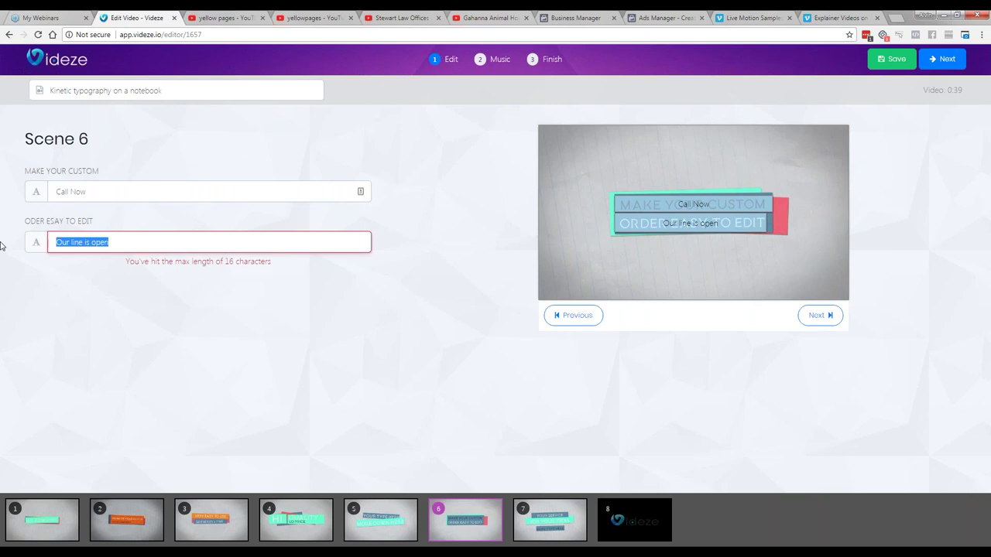
{"action": "key", "text": "BackSpace"}
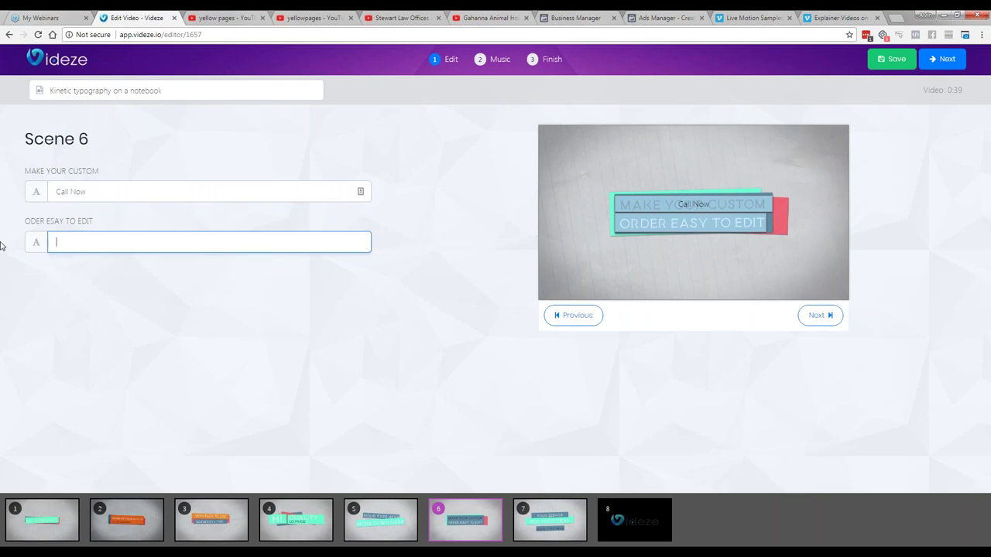
{"action": "type", "text": "DOn't wait"}
{"action": "key", "text": "Left"}
{"action": "key", "text": "Left"}
{"action": "key", "text": "Left"}
{"action": "key", "text": "Left"}
{"action": "key", "text": "BackSpace"}
{"action": "type", "text": "o"}
{"action": "left_click", "coordinate": [935, 68]}
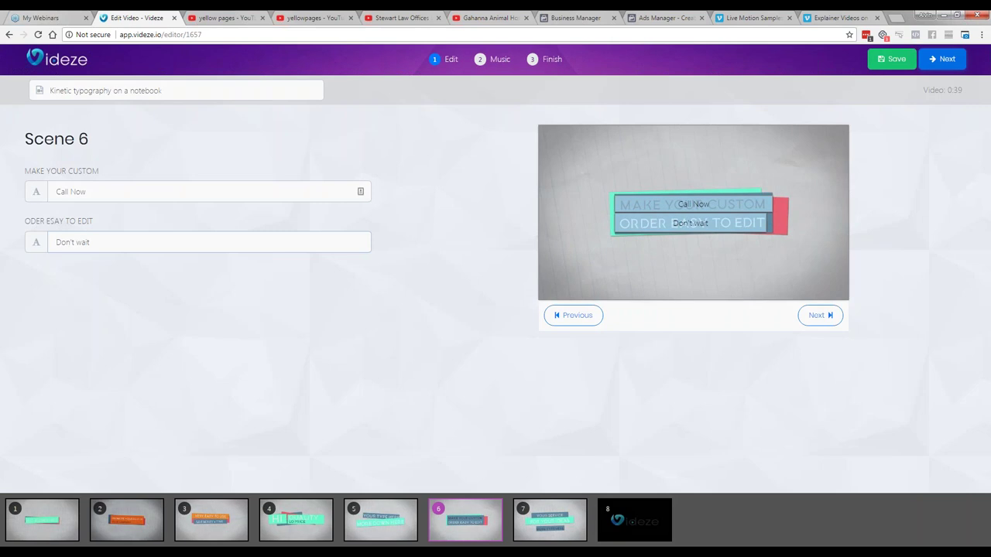
Step: Set the "your service" line of Scene 7 to "Best Tutors" and the "for your ideas" line to "Better Scores"
{"action": "left_click", "coordinate": [132, 194]}
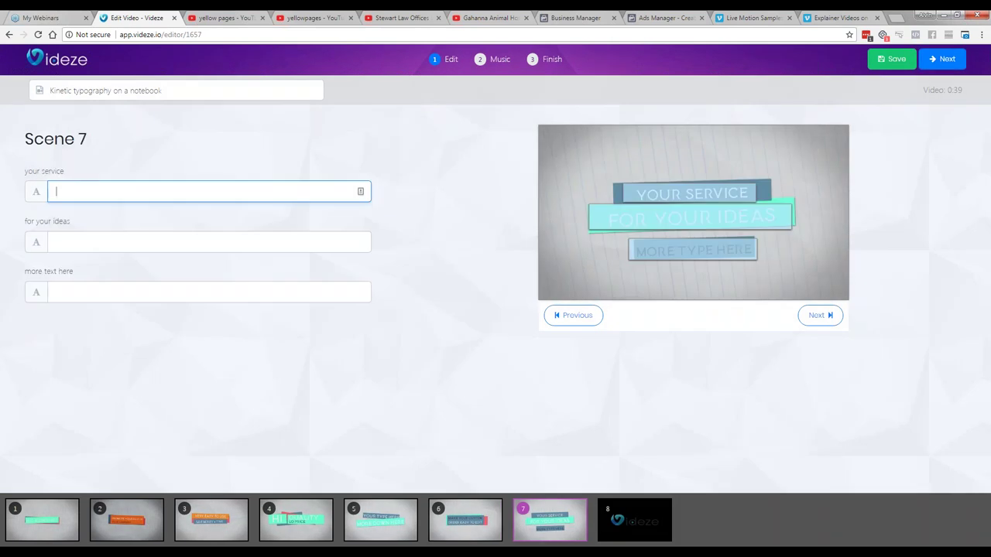
{"action": "type", "text": "Best Turors"}
{"action": "left_click", "coordinate": [57, 242]}
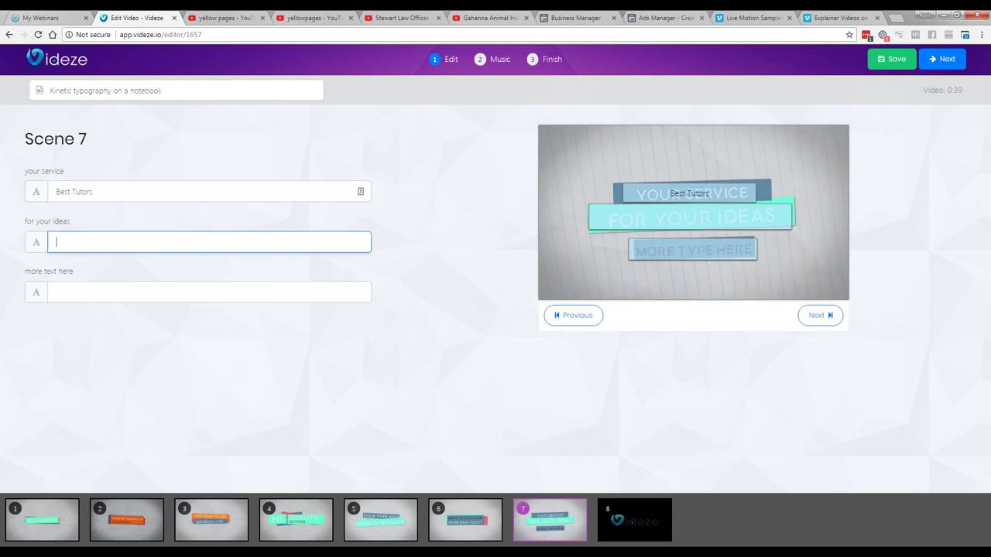
{"action": "type", "text": "Better Result"}
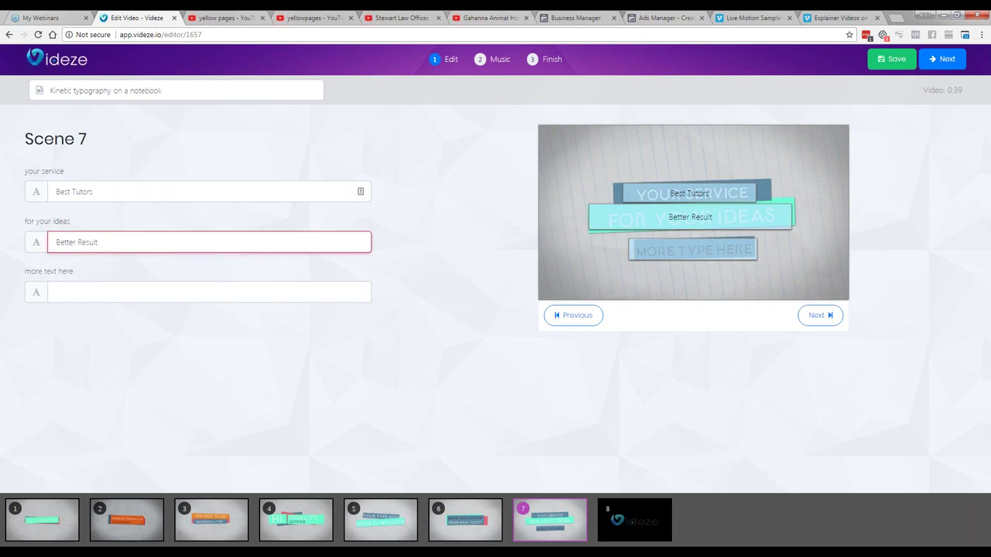
{"action": "key", "text": "BackSpace"}
{"action": "key", "text": "BackSpace"}
{"action": "key", "text": "BackSpace"}
{"action": "key", "text": "BackSpace"}
{"action": "key", "text": "BackSpace"}
{"action": "key", "text": "BackSpace"}
{"action": "type", "text": "Scores"}
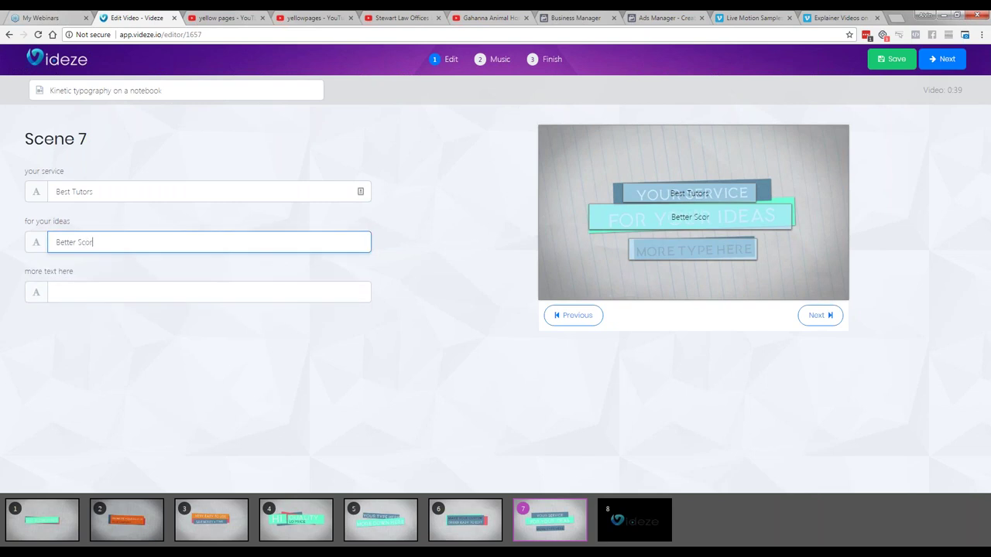
Step: Set the "more text here" line of Scene 7 to "Better Future" and continue to the Music stage
{"action": "left_click", "coordinate": [56, 292]}
{"action": "type", "text": "Bette"}
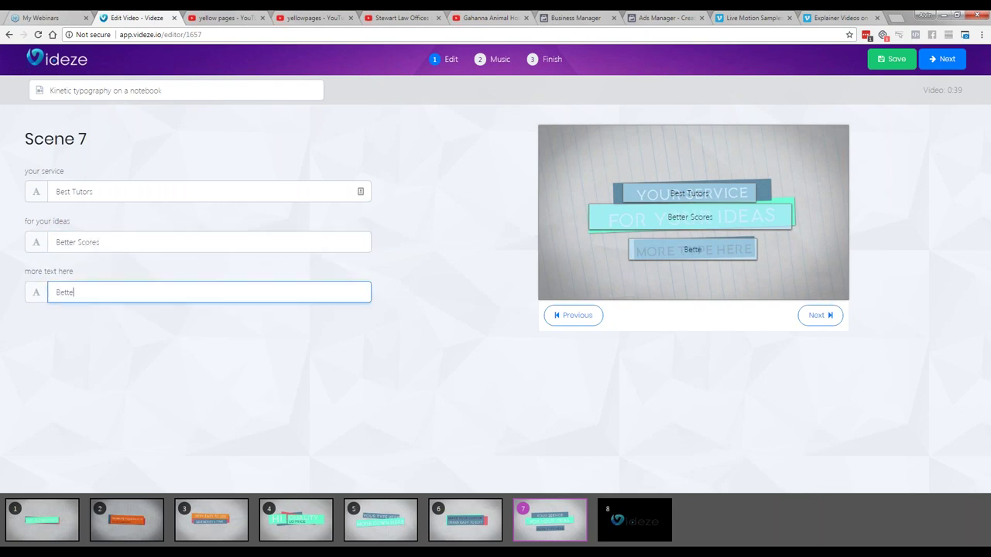
{"action": "type", "text": "r Future"}
{"action": "left_click", "coordinate": [633, 501]}
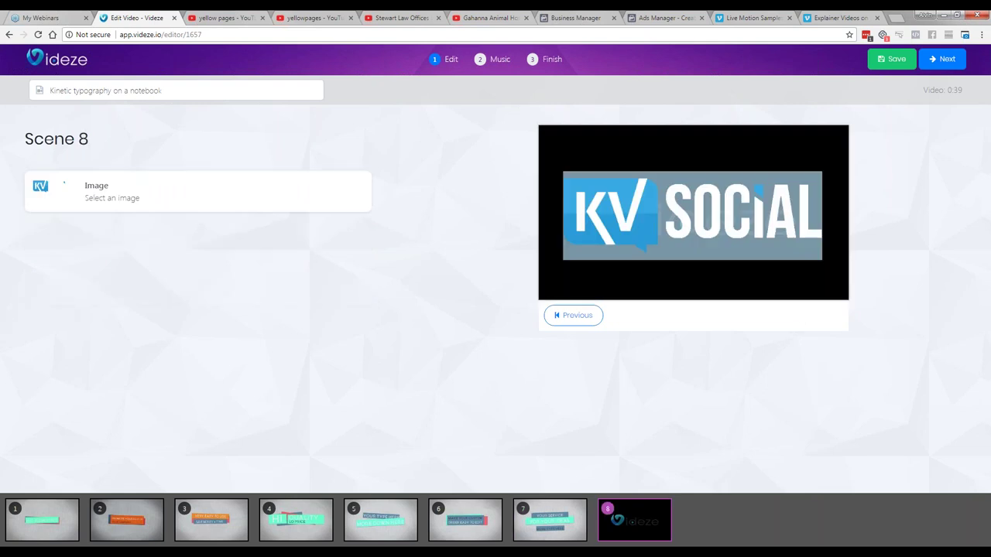
{"action": "left_click", "coordinate": [941, 68]}
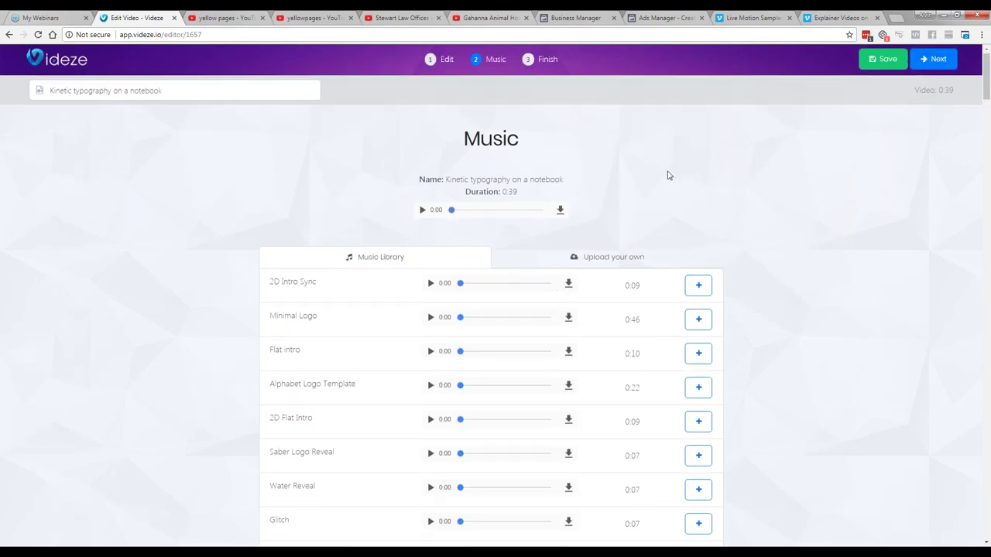
Step: Look through the music library and preview the Mini Infographer track
{"action": "scroll", "coordinate": [665, 178], "scroll_direction": "down", "scroll_amount": 1}
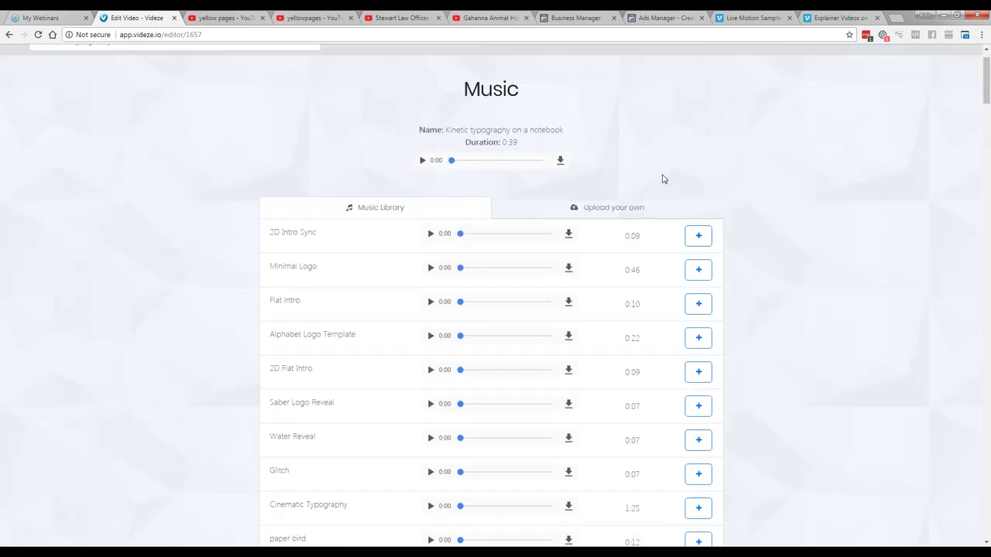
{"action": "scroll", "coordinate": [664, 183], "scroll_direction": "down", "scroll_amount": 3}
{"action": "scroll", "coordinate": [667, 190], "scroll_direction": "down", "scroll_amount": 4}
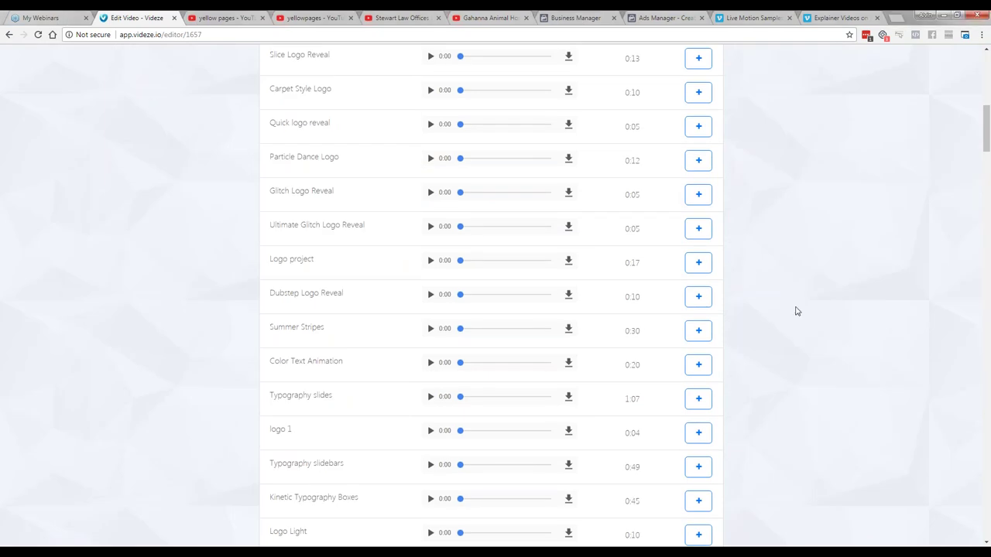
{"action": "scroll", "coordinate": [797, 311], "scroll_direction": "down", "scroll_amount": 1}
{"action": "scroll", "coordinate": [797, 311], "scroll_direction": "down", "scroll_amount": 1}
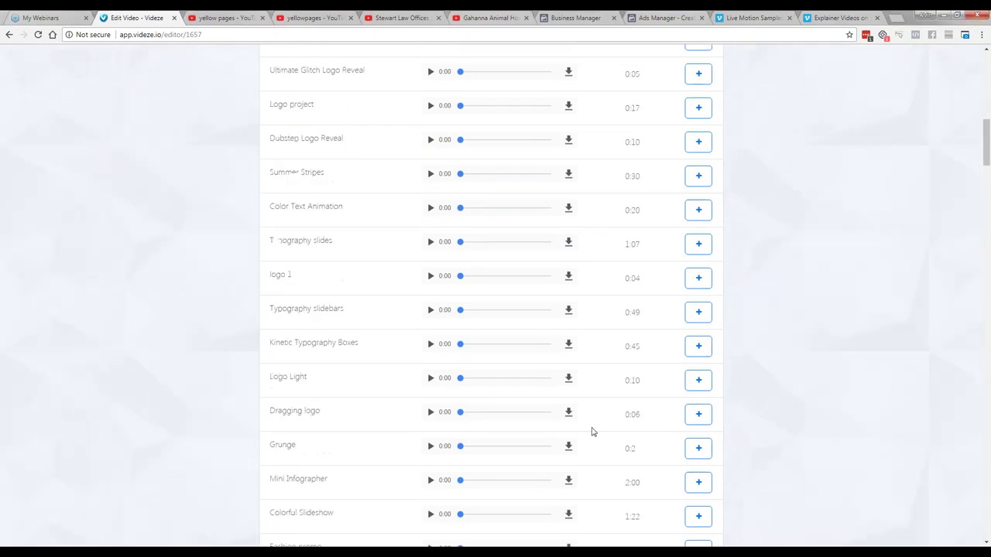
{"action": "scroll", "coordinate": [591, 431], "scroll_direction": "down", "scroll_amount": 1}
{"action": "scroll", "coordinate": [589, 435], "scroll_direction": "down", "scroll_amount": 1}
{"action": "left_click", "coordinate": [429, 378]}
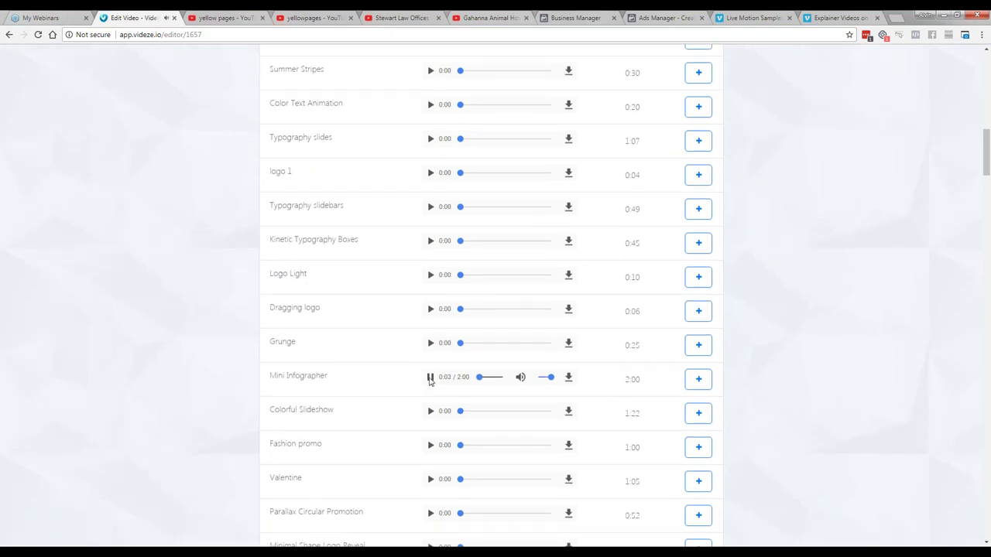
{"action": "left_click", "coordinate": [430, 379]}
Step: Preview the story-1 whiteboard and [zip] Slideshow2 tracks in the music library
{"action": "scroll", "coordinate": [434, 406], "scroll_direction": "down", "scroll_amount": 1}
{"action": "scroll", "coordinate": [441, 422], "scroll_direction": "down", "scroll_amount": 3}
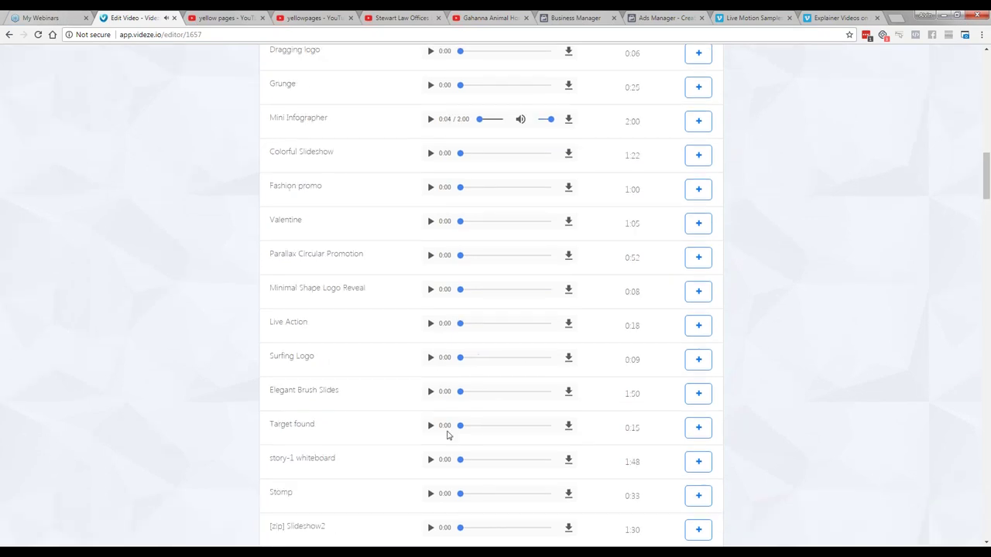
{"action": "scroll", "coordinate": [433, 402], "scroll_direction": "down", "scroll_amount": 1}
{"action": "left_click", "coordinate": [431, 356]}
{"action": "left_click", "coordinate": [431, 424]}
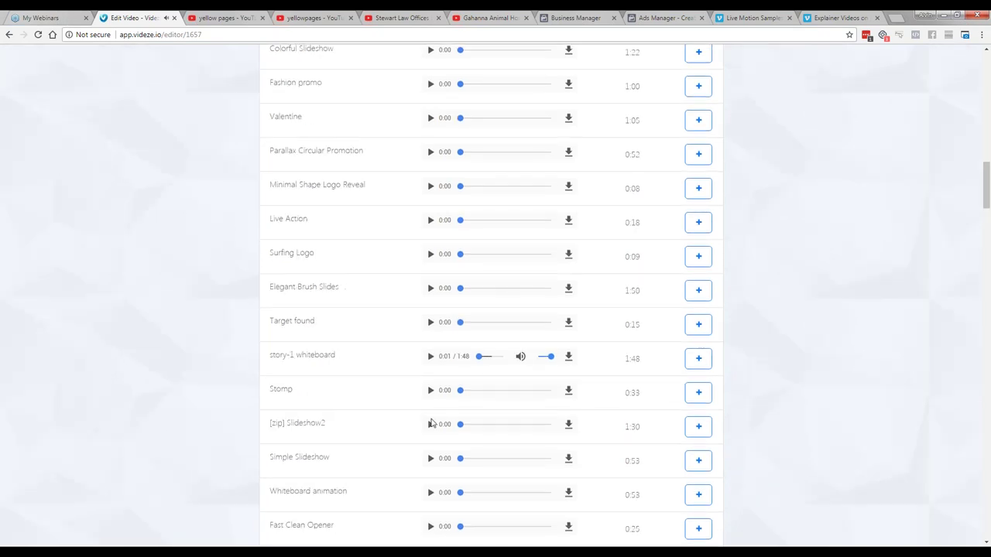
{"action": "left_click", "coordinate": [431, 424]}
Step: Continue to the Finish stage and start rendering the "Kinetic typography on a notebook" video
{"action": "scroll", "coordinate": [713, 359], "scroll_direction": "up", "scroll_amount": 4}
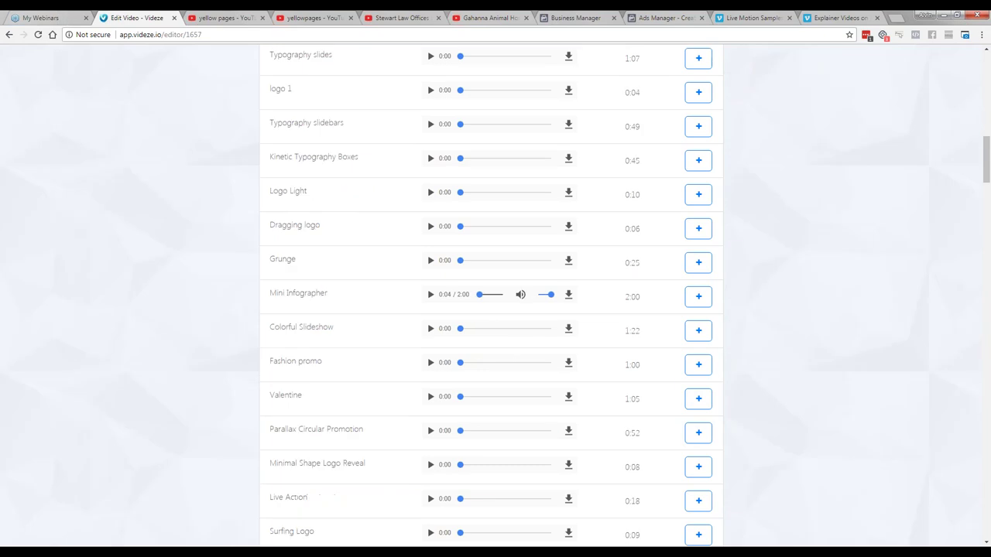
{"action": "scroll", "coordinate": [495, 296], "scroll_direction": "up", "scroll_amount": 7}
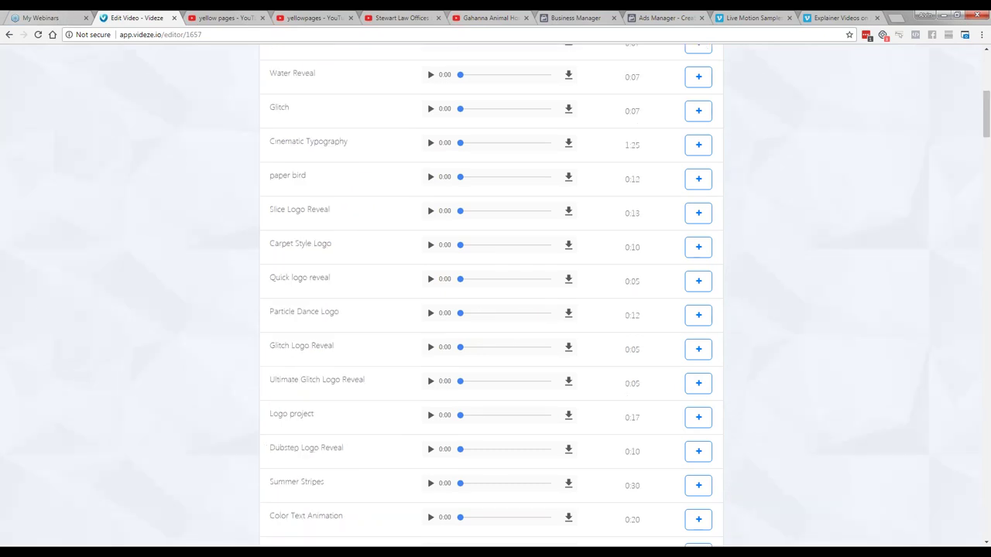
{"action": "scroll", "coordinate": [901, 111], "scroll_direction": "up", "scroll_amount": 6}
{"action": "left_click", "coordinate": [932, 59]}
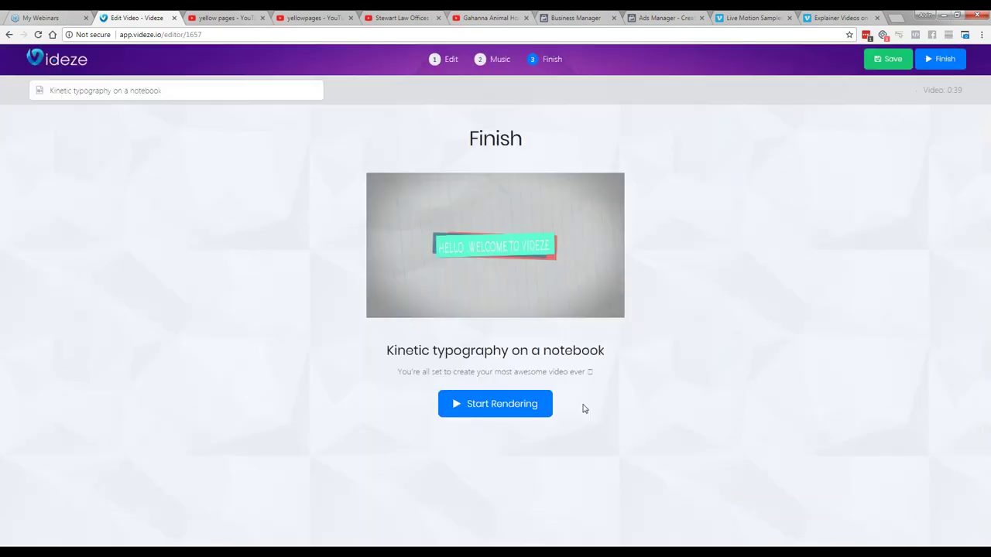
{"action": "left_click", "coordinate": [542, 406]}
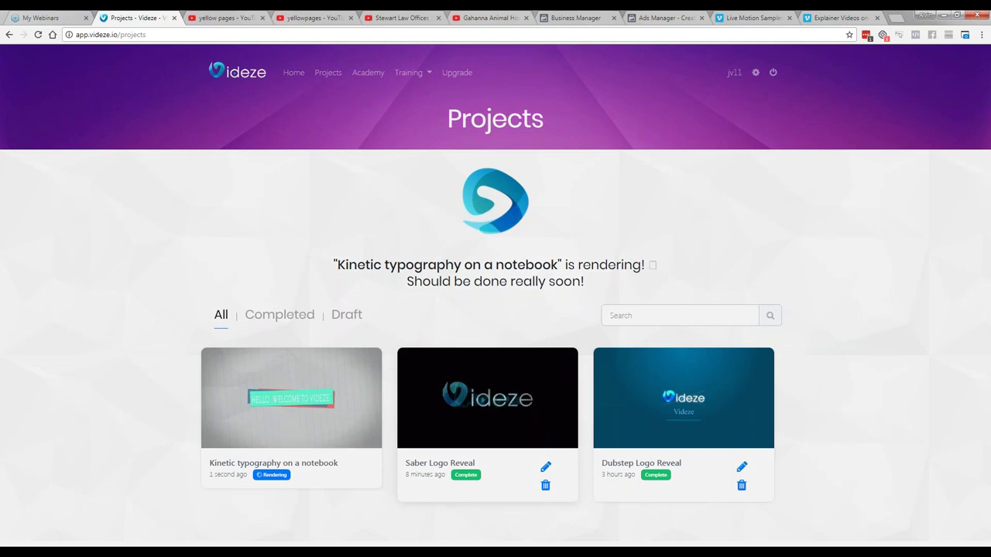
Step: Play the completed Saber Logo Reveal project at a lower volume and close its preview
{"action": "left_click", "coordinate": [481, 400]}
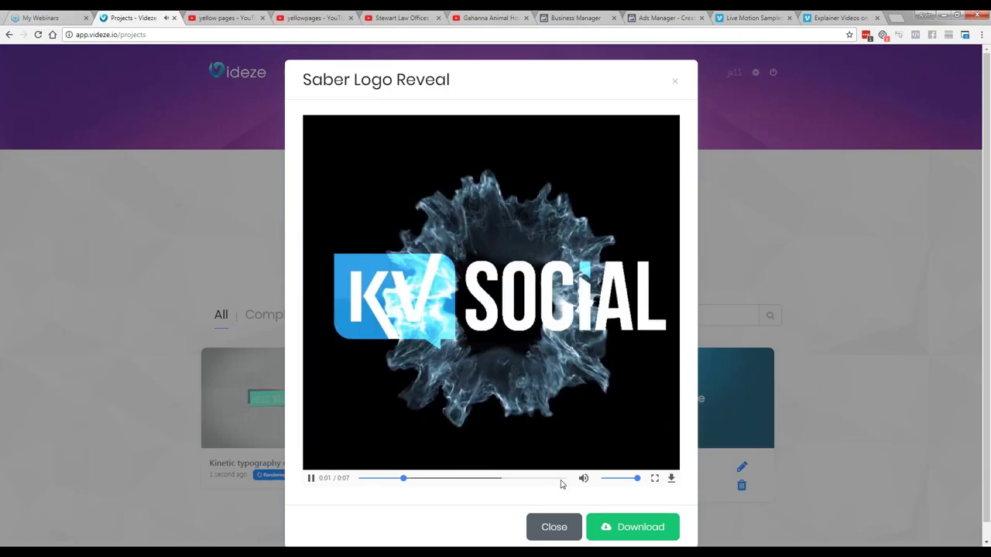
{"action": "left_click", "coordinate": [611, 479]}
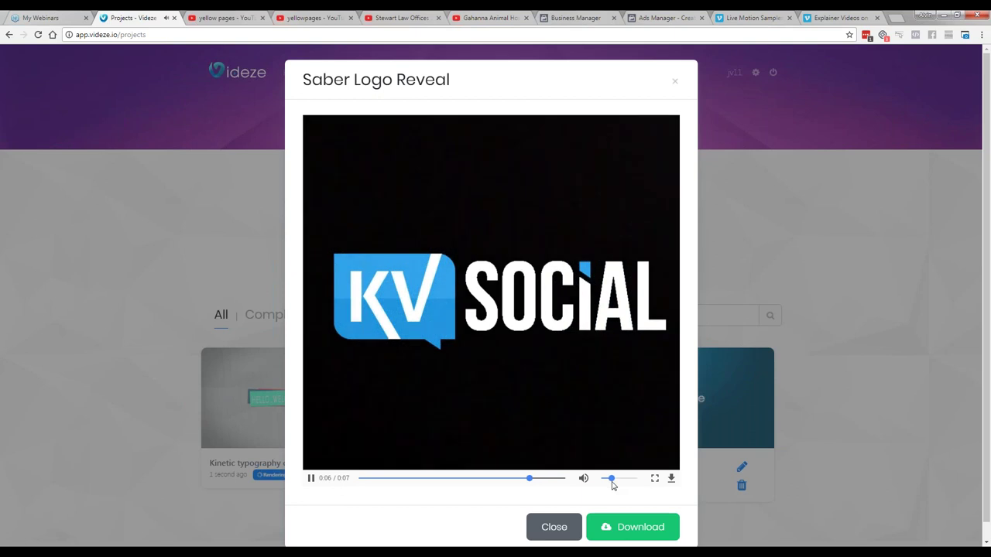
{"action": "left_click", "coordinate": [553, 527]}
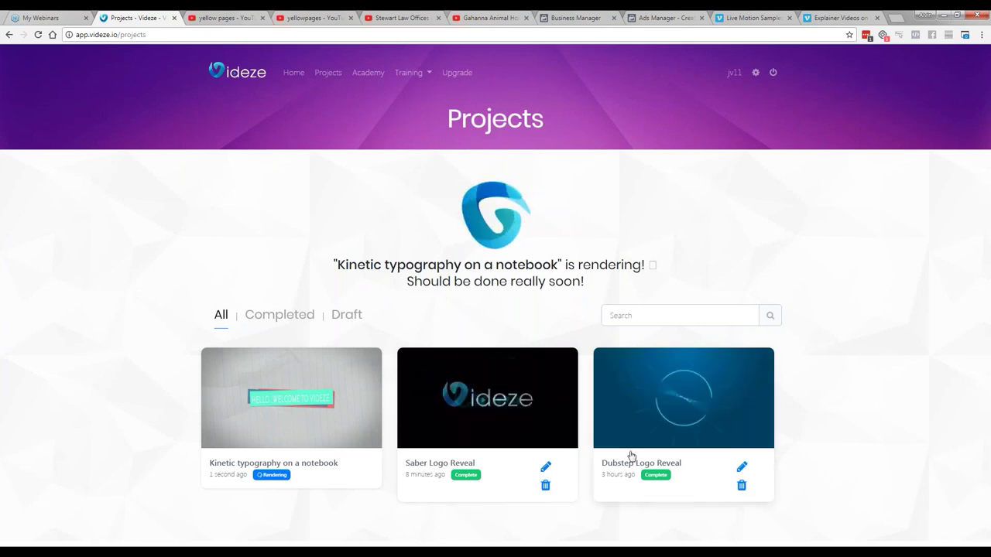
Step: Go to the home template library and browse the popular templates across all categories
{"action": "left_click", "coordinate": [305, 86]}
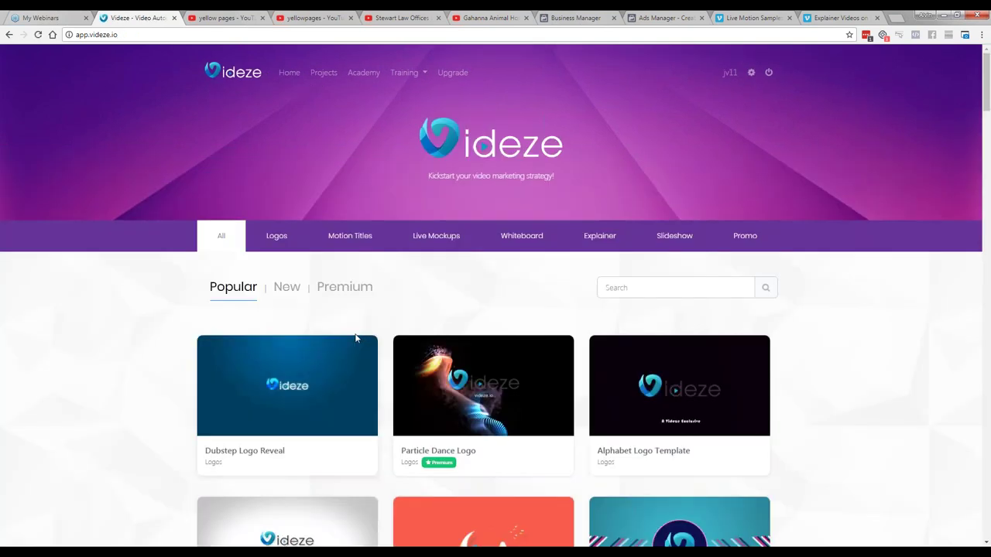
{"action": "scroll", "coordinate": [170, 354], "scroll_direction": "down", "scroll_amount": 1}
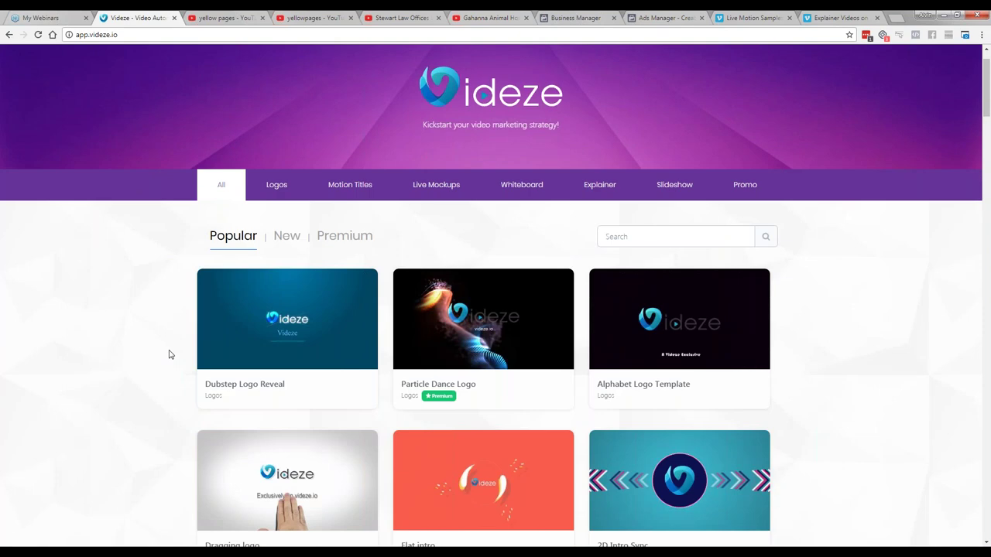
{"action": "scroll", "coordinate": [170, 354], "scroll_direction": "down", "scroll_amount": 3}
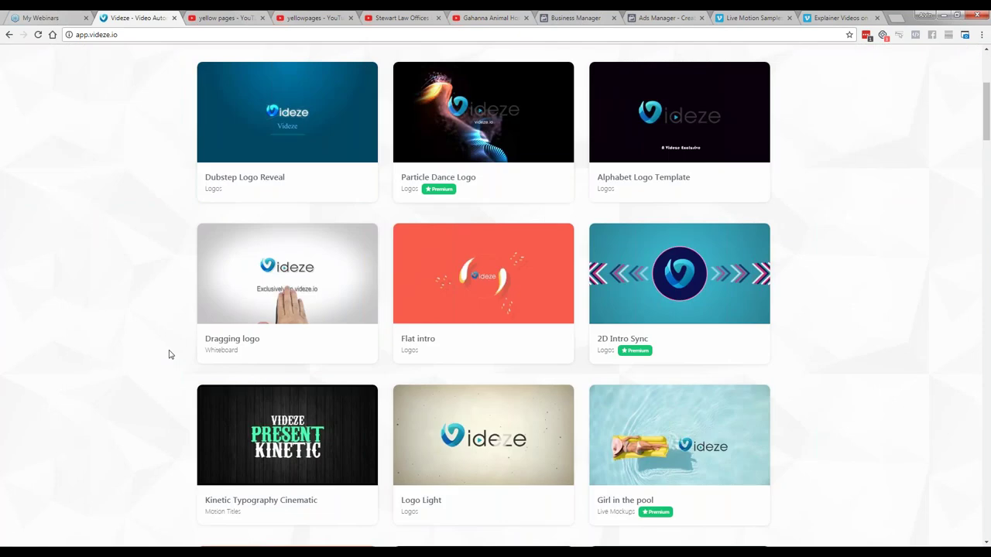
{"action": "scroll", "coordinate": [337, 426], "scroll_direction": "up", "scroll_amount": 1}
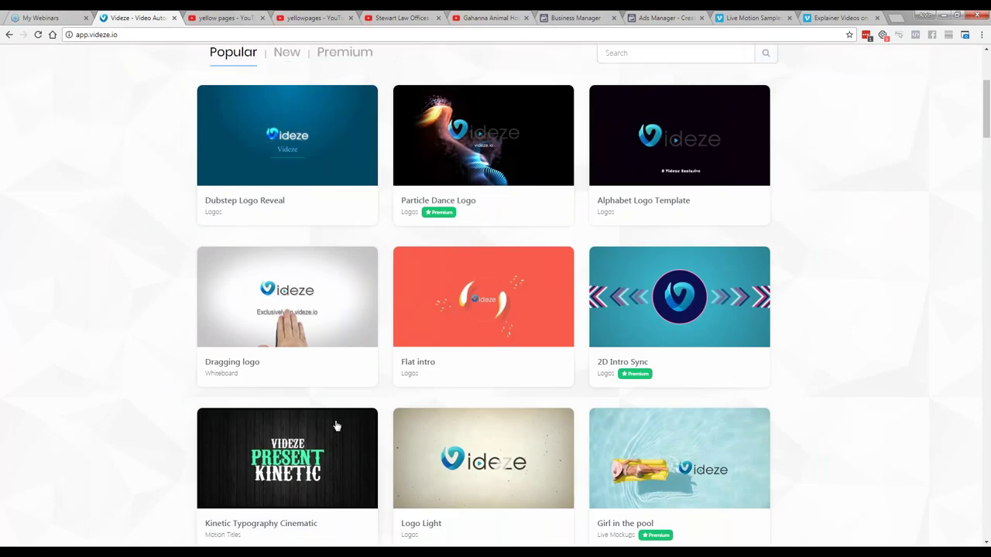
{"action": "scroll", "coordinate": [337, 426], "scroll_direction": "up", "scroll_amount": 1}
{"action": "scroll", "coordinate": [272, 236], "scroll_direction": "up", "scroll_amount": 3}
Step: Show the Logos category and examine all of its templates down to Smoke Logo Reveal
{"action": "left_click", "coordinate": [274, 236]}
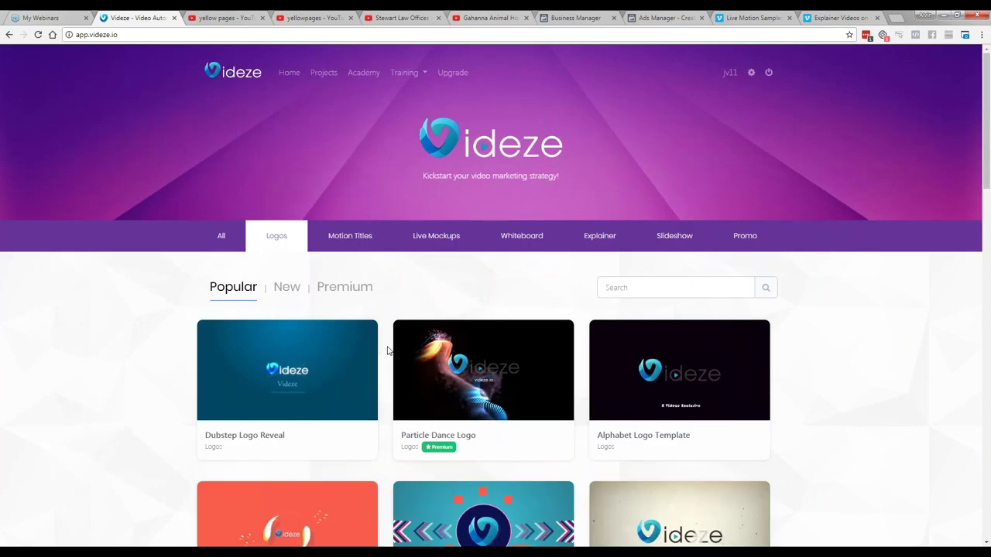
{"action": "scroll", "coordinate": [388, 350], "scroll_direction": "down", "scroll_amount": 1}
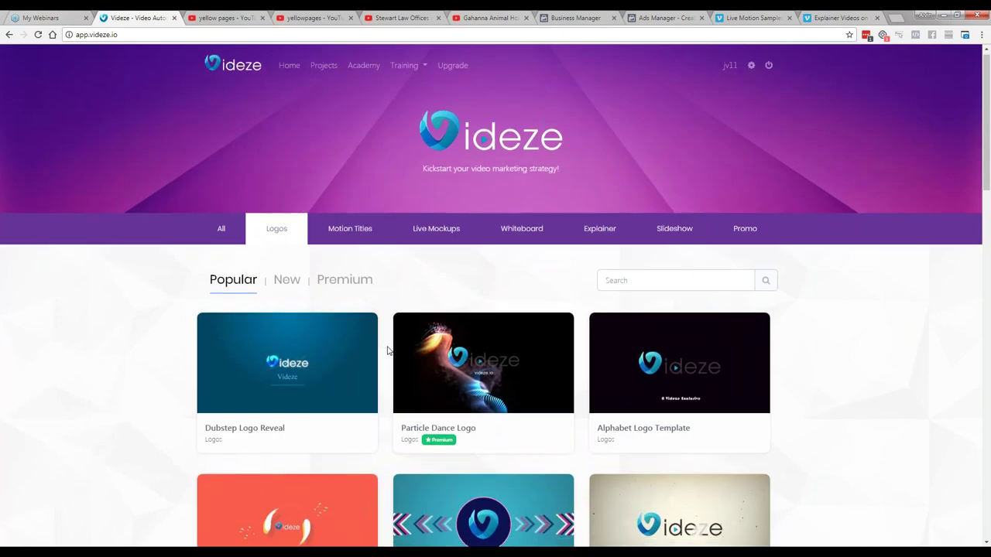
{"action": "scroll", "coordinate": [389, 351], "scroll_direction": "down", "scroll_amount": 2}
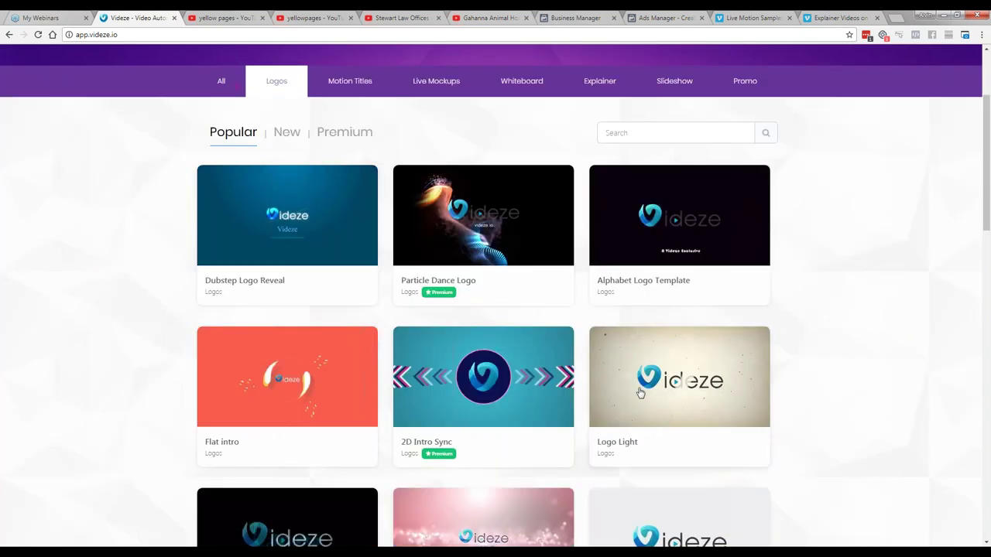
{"action": "scroll", "coordinate": [640, 393], "scroll_direction": "down", "scroll_amount": 1}
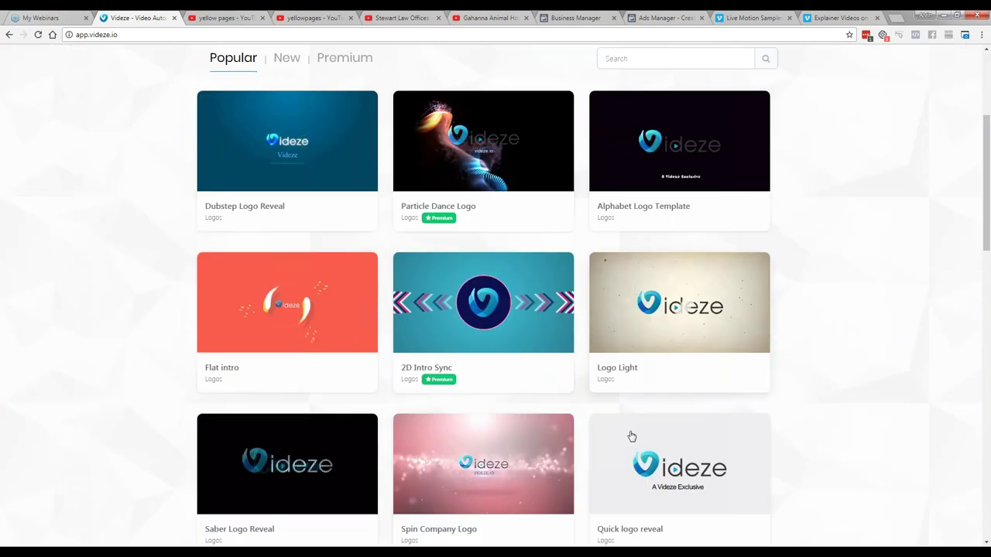
{"action": "scroll", "coordinate": [631, 436], "scroll_direction": "down", "scroll_amount": 3}
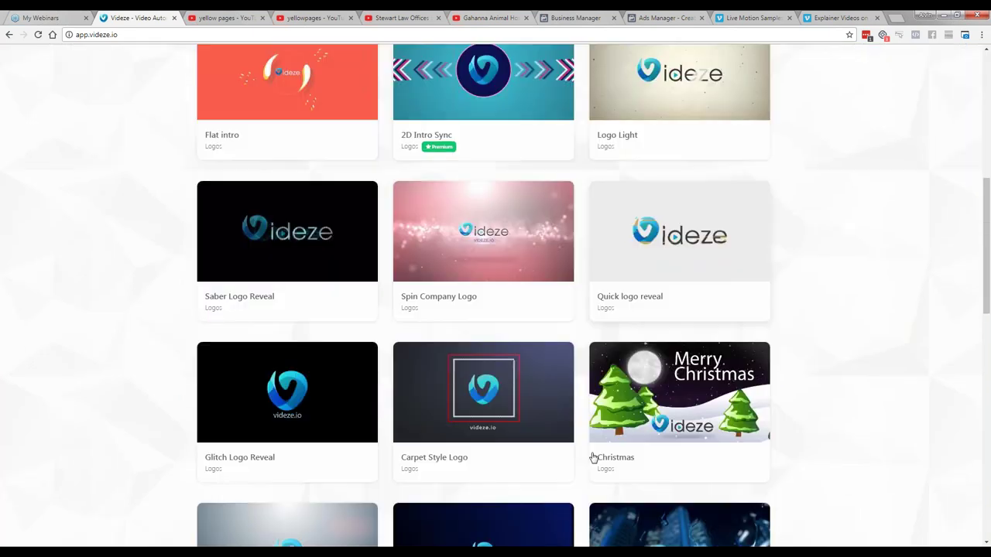
{"action": "scroll", "coordinate": [600, 449], "scroll_direction": "down", "scroll_amount": 3}
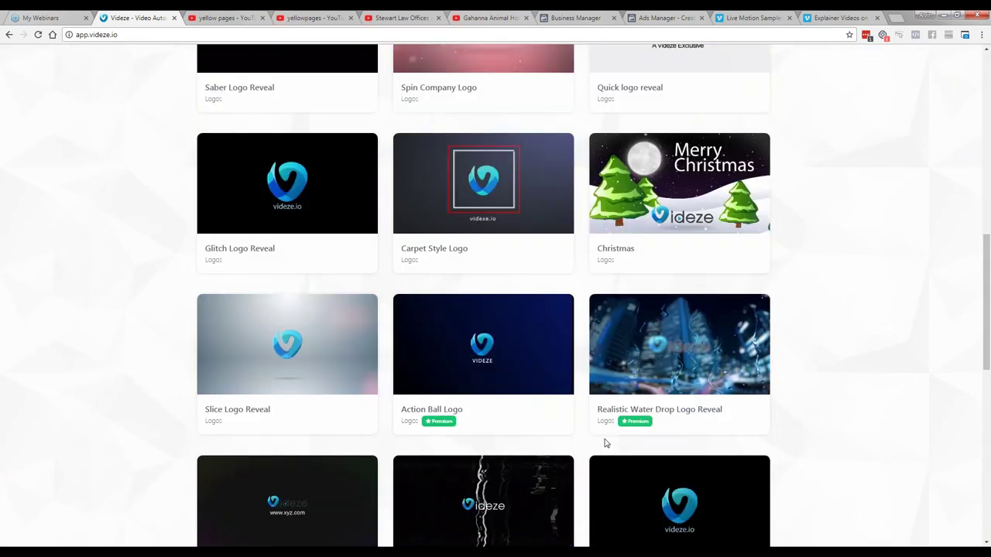
{"action": "scroll", "coordinate": [486, 391], "scroll_direction": "down", "scroll_amount": 2}
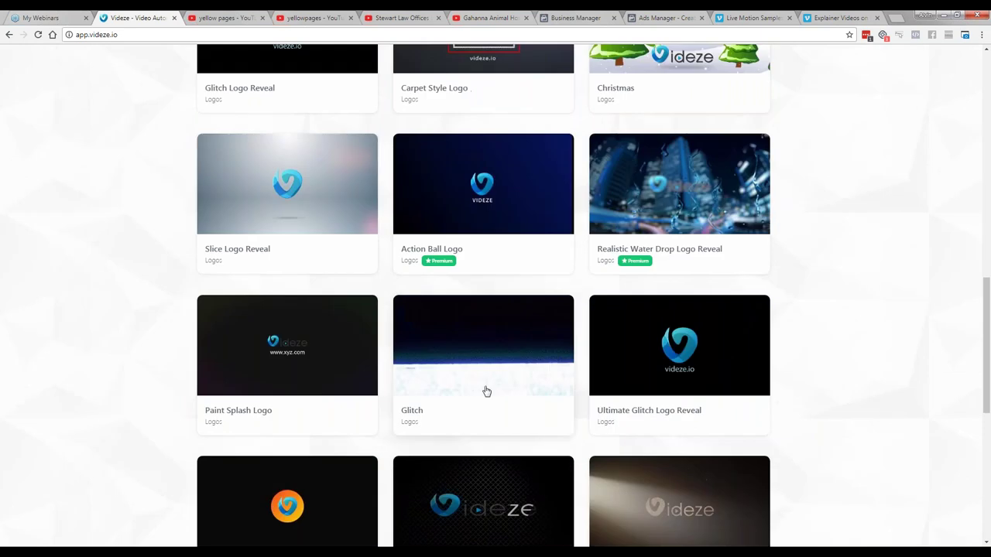
{"action": "scroll", "coordinate": [486, 391], "scroll_direction": "down", "scroll_amount": 5}
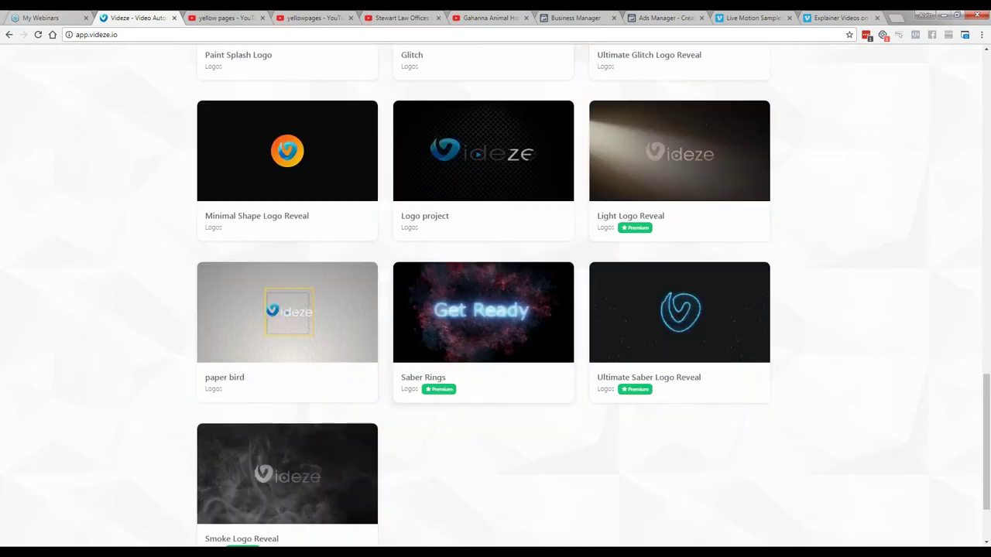
{"action": "scroll", "coordinate": [374, 451], "scroll_direction": "down", "scroll_amount": 2}
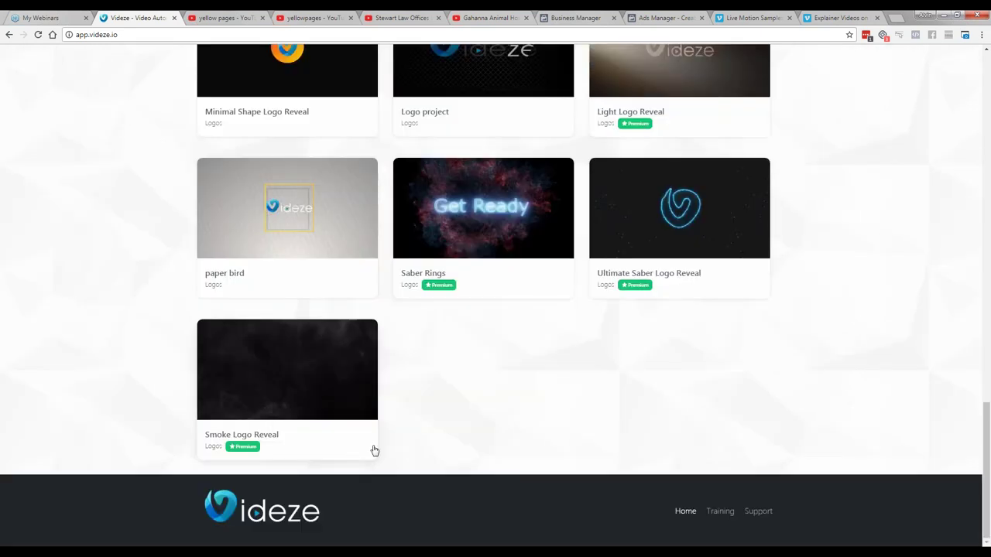
Step: Show the Motion Titles category and examine its templates down to Kinetic Typography Spooky
{"action": "scroll", "coordinate": [373, 451], "scroll_direction": "up", "scroll_amount": 10}
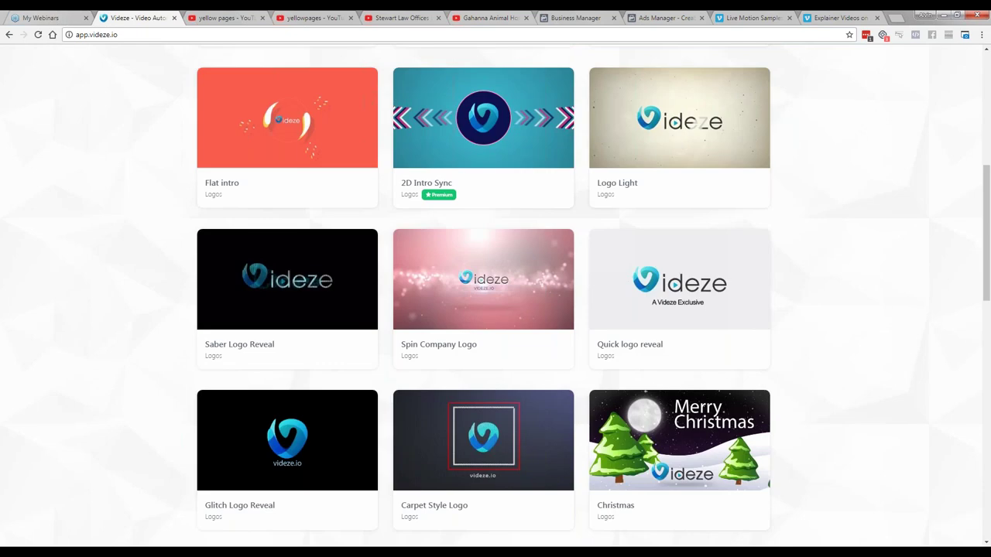
{"action": "scroll", "coordinate": [353, 240], "scroll_direction": "up", "scroll_amount": 5}
{"action": "left_click", "coordinate": [354, 236]}
{"action": "scroll", "coordinate": [370, 328], "scroll_direction": "down", "scroll_amount": 2}
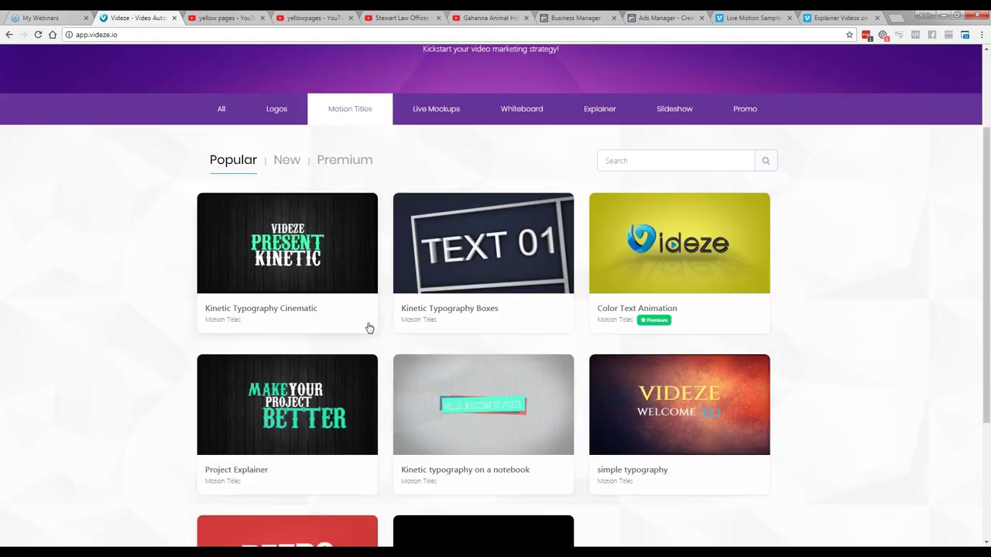
{"action": "scroll", "coordinate": [531, 382], "scroll_direction": "down", "scroll_amount": 1}
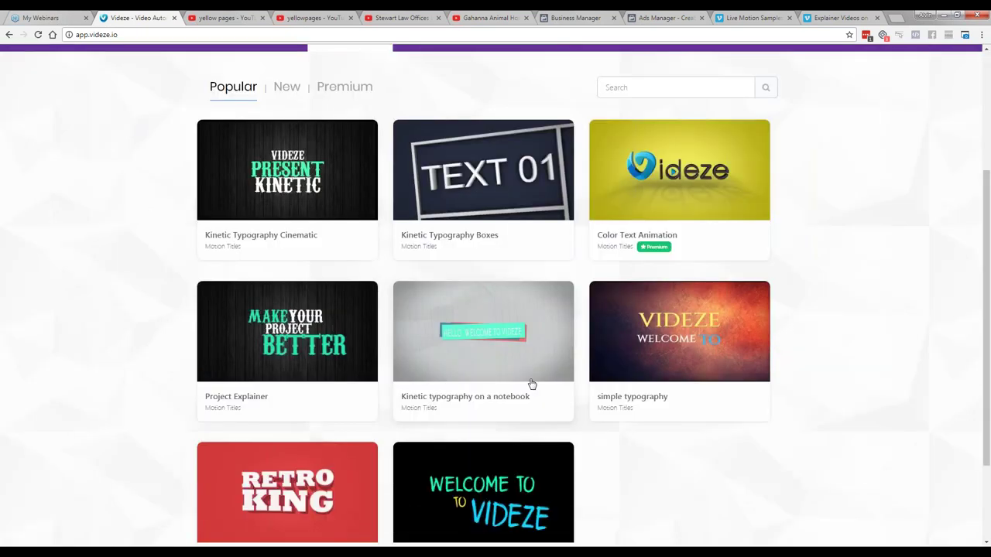
{"action": "scroll", "coordinate": [531, 385], "scroll_direction": "down", "scroll_amount": 1}
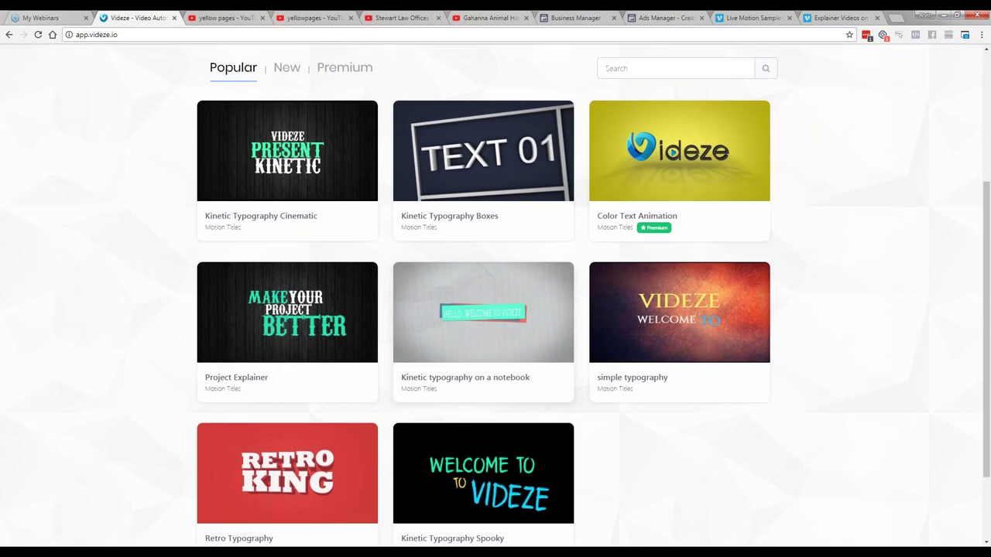
{"action": "scroll", "coordinate": [639, 462], "scroll_direction": "down", "scroll_amount": 1}
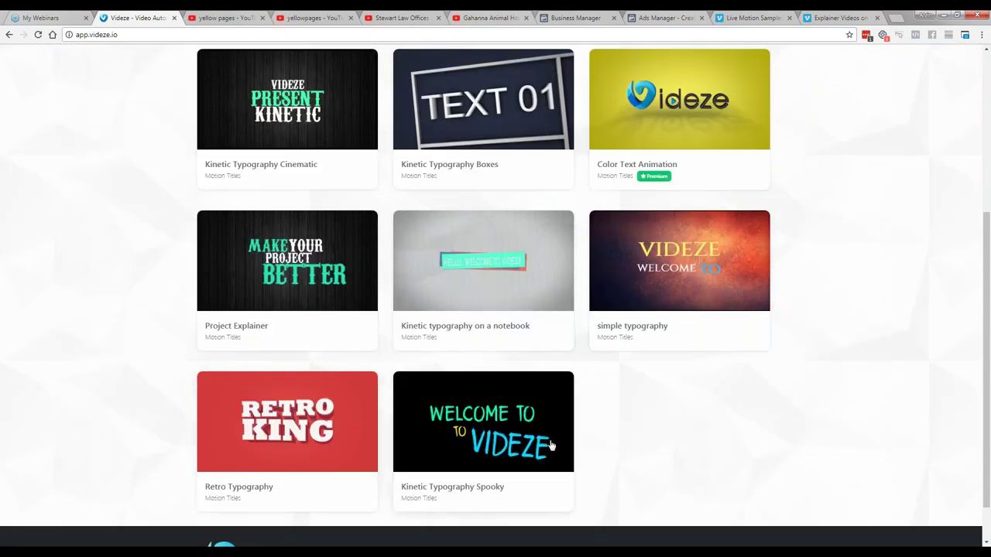
{"action": "scroll", "coordinate": [551, 446], "scroll_direction": "down", "scroll_amount": 1}
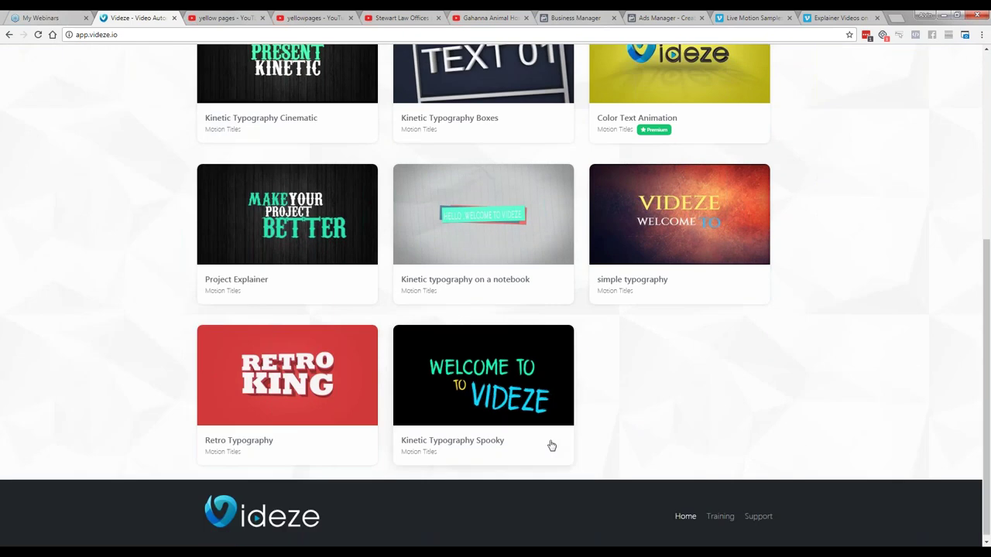
Step: Show the Live Mockups category and examine its templates, from Girl in the pool past Surfing Logo
{"action": "scroll", "coordinate": [551, 446], "scroll_direction": "up", "scroll_amount": 6}
{"action": "left_click", "coordinate": [435, 236]}
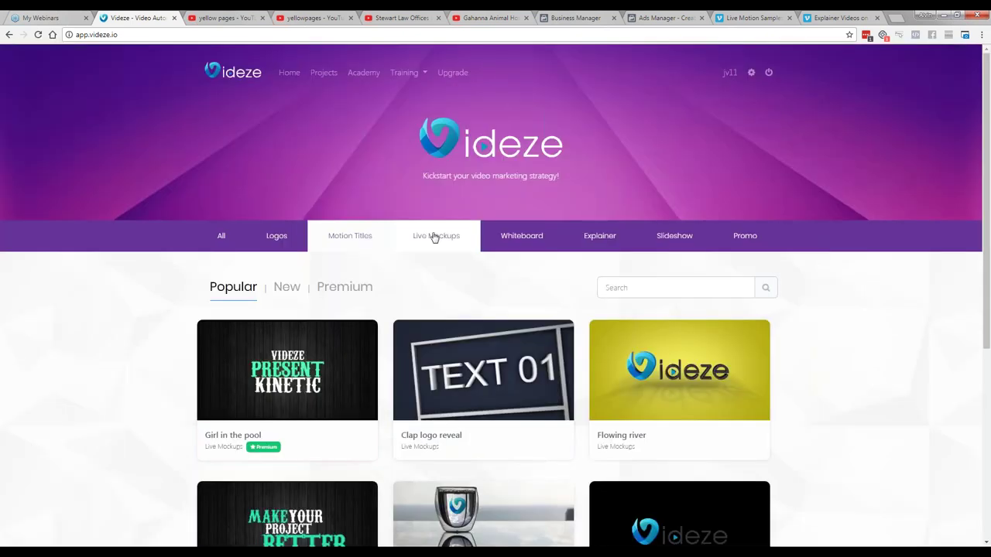
{"action": "scroll", "coordinate": [432, 388], "scroll_direction": "down", "scroll_amount": 2}
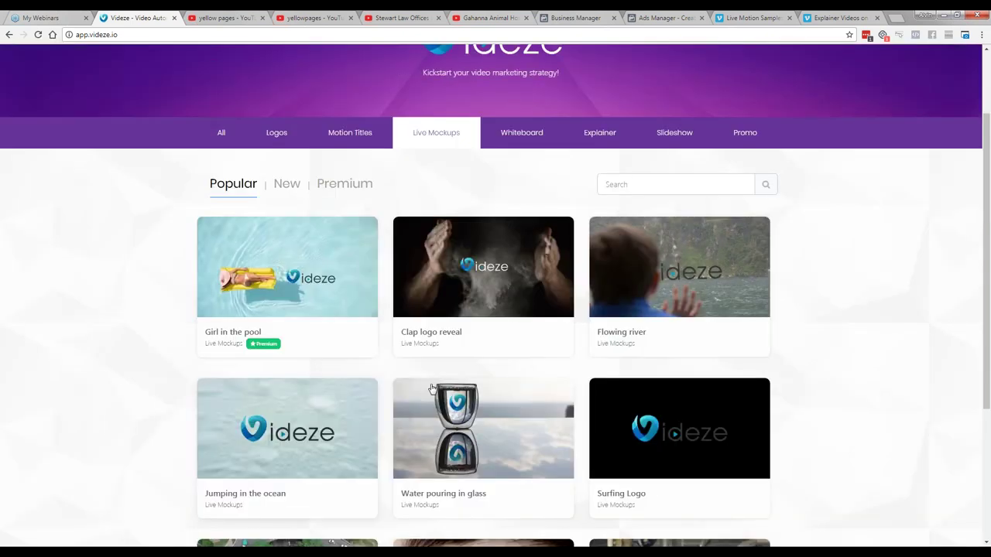
{"action": "scroll", "coordinate": [434, 391], "scroll_direction": "down", "scroll_amount": 1}
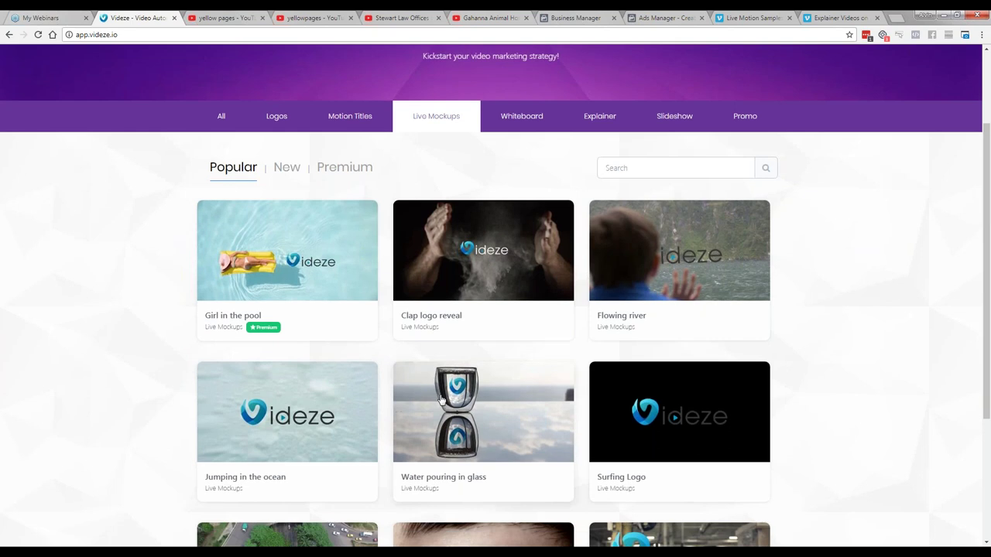
{"action": "scroll", "coordinate": [442, 399], "scroll_direction": "down", "scroll_amount": 3}
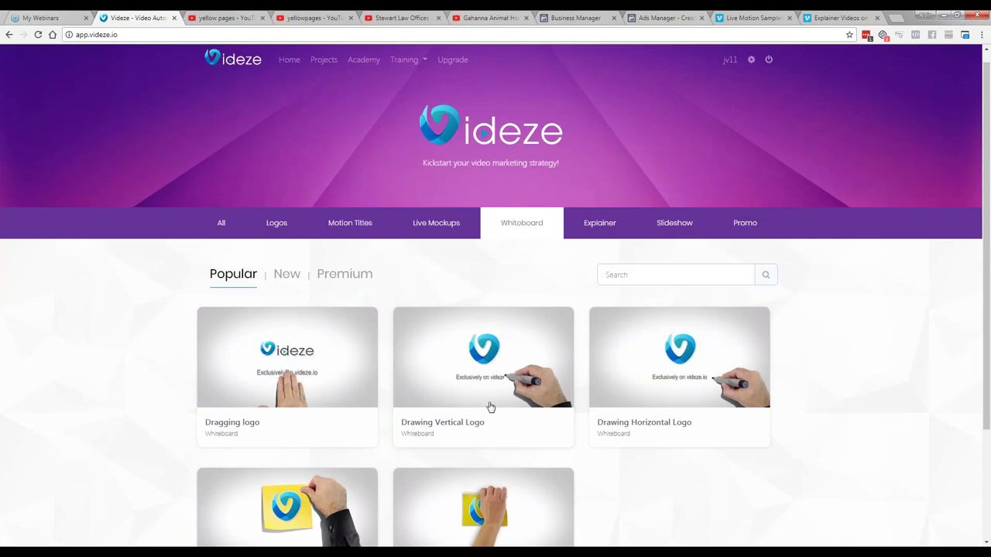
Step: Look over the Whiteboard templates, and show the Explainer category down to Clean Lower Third
{"action": "scroll", "coordinate": [490, 407], "scroll_direction": "down", "scroll_amount": 2}
{"action": "left_click", "coordinate": [599, 74]}
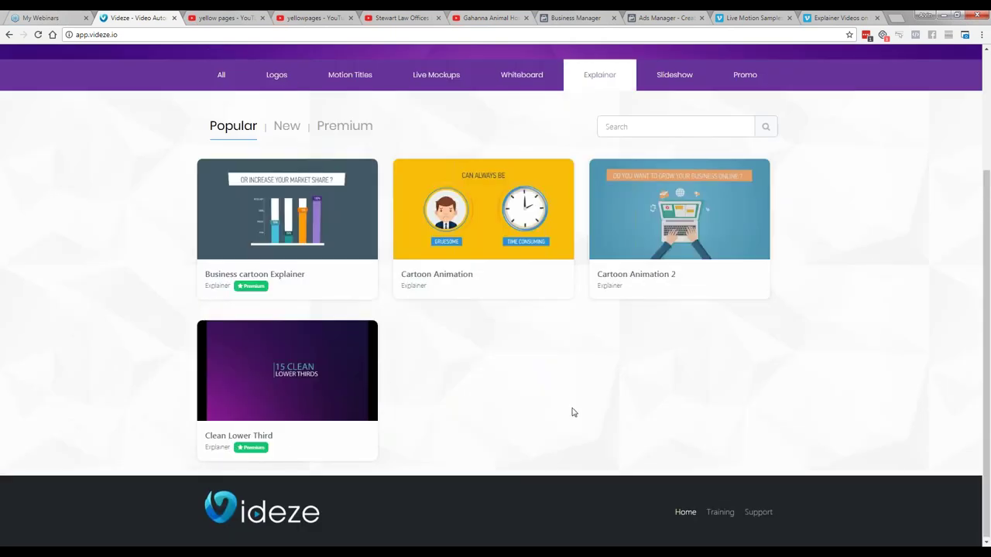
{"action": "scroll", "coordinate": [573, 413], "scroll_direction": "up", "scroll_amount": 1}
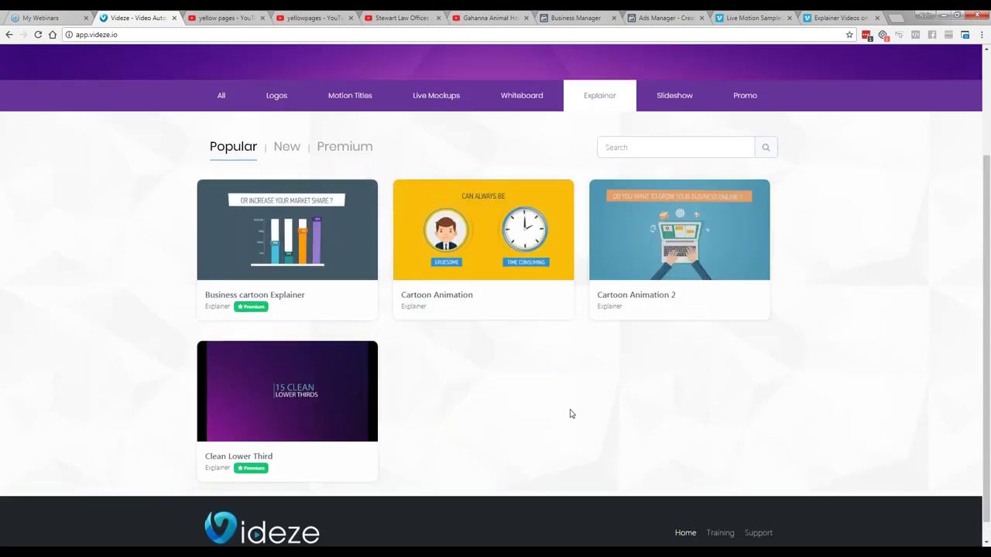
Step: Show the Slideshow category and examine all of its templates down to Fast intro
{"action": "scroll", "coordinate": [570, 414], "scroll_direction": "up", "scroll_amount": 1}
{"action": "left_click", "coordinate": [669, 128]}
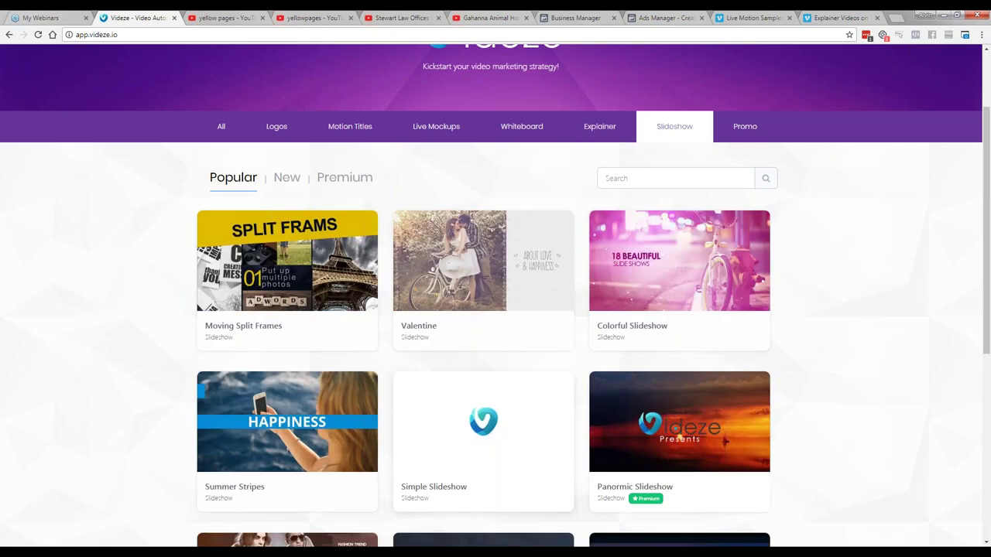
{"action": "scroll", "coordinate": [658, 214], "scroll_direction": "down", "scroll_amount": 1}
{"action": "scroll", "coordinate": [658, 214], "scroll_direction": "down", "scroll_amount": 3}
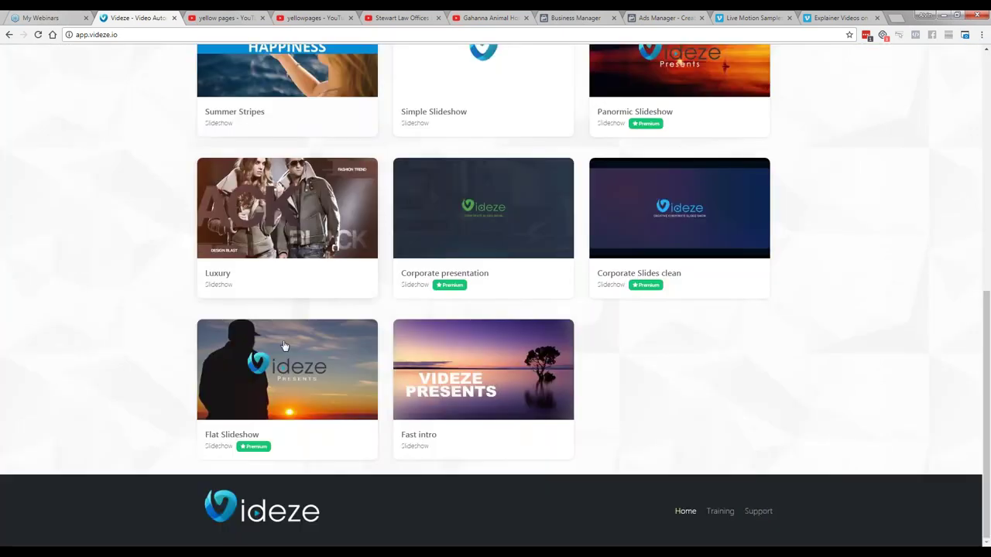
Step: Show the Promo category and examine its templates down to Slidebars
{"action": "scroll", "coordinate": [284, 346], "scroll_direction": "up", "scroll_amount": 2}
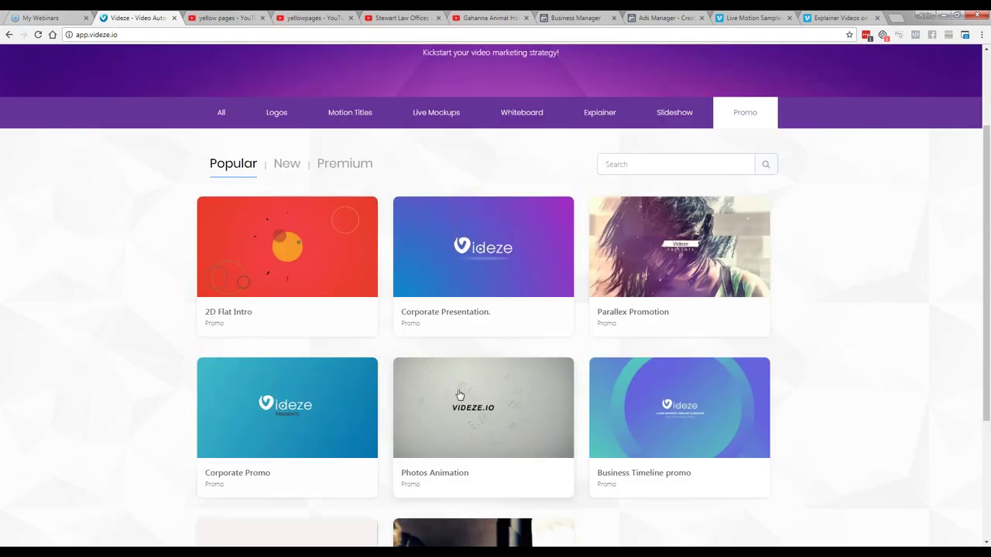
{"action": "scroll", "coordinate": [458, 394], "scroll_direction": "down", "scroll_amount": 2}
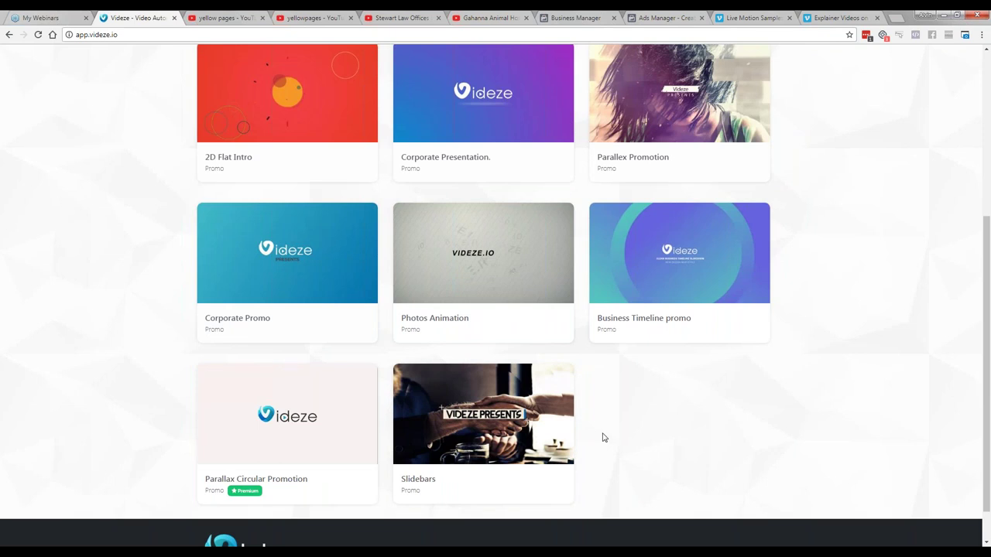
{"action": "scroll", "coordinate": [604, 438], "scroll_direction": "up", "scroll_amount": 2}
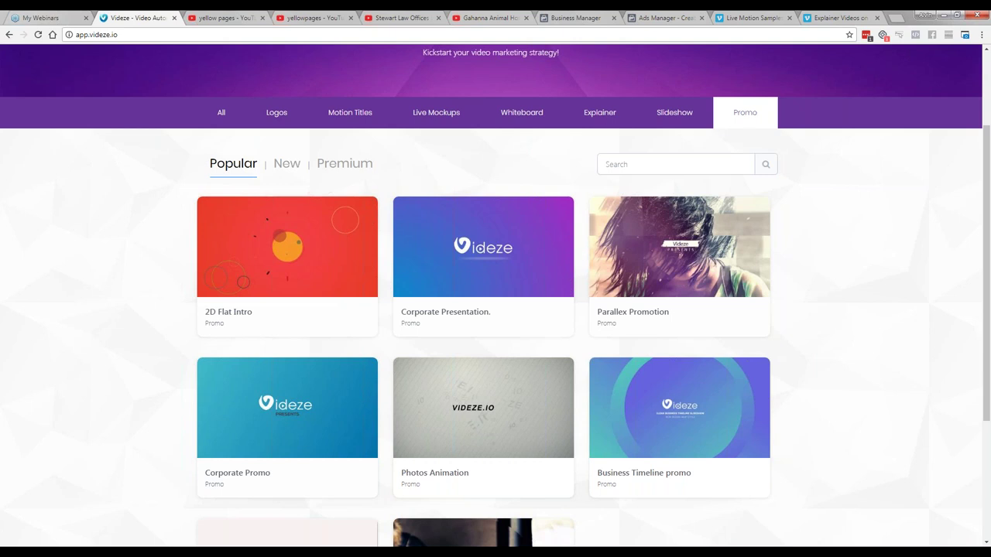
Step: Switch to the running PowerPoint slide show of the Videze presentation
{"action": "mouse_move", "coordinate": [237, 554]}
{"action": "mouse_move", "coordinate": [271, 554]}
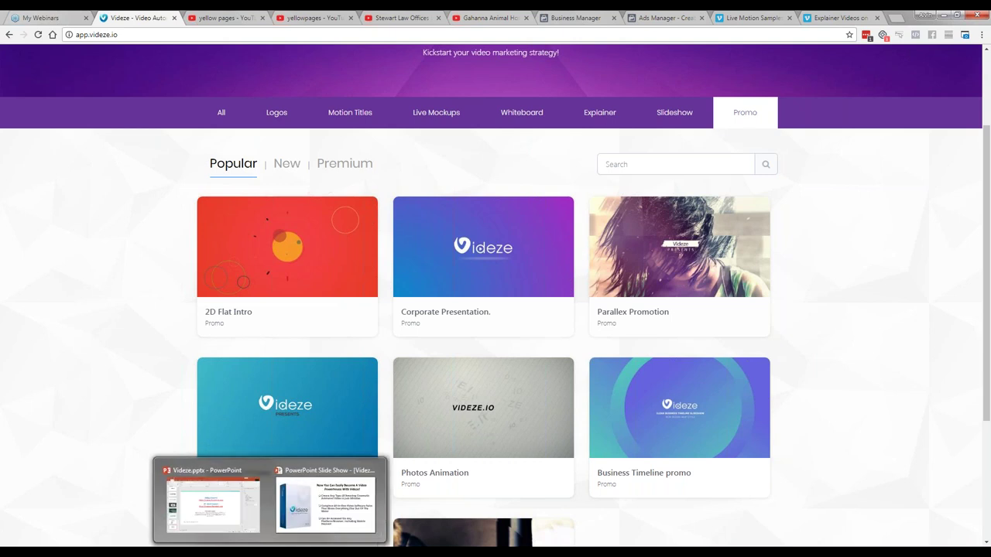
{"action": "left_click", "coordinate": [326, 529]}
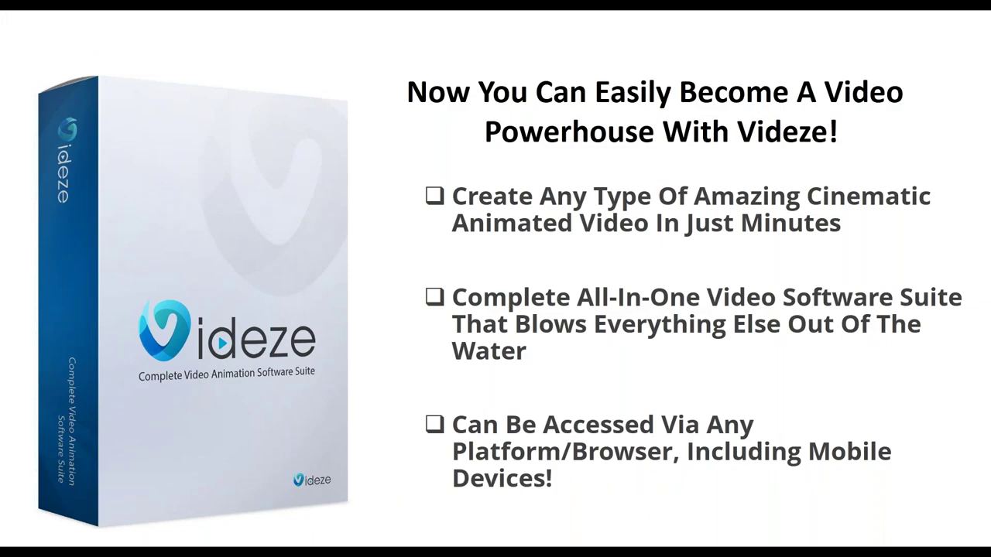